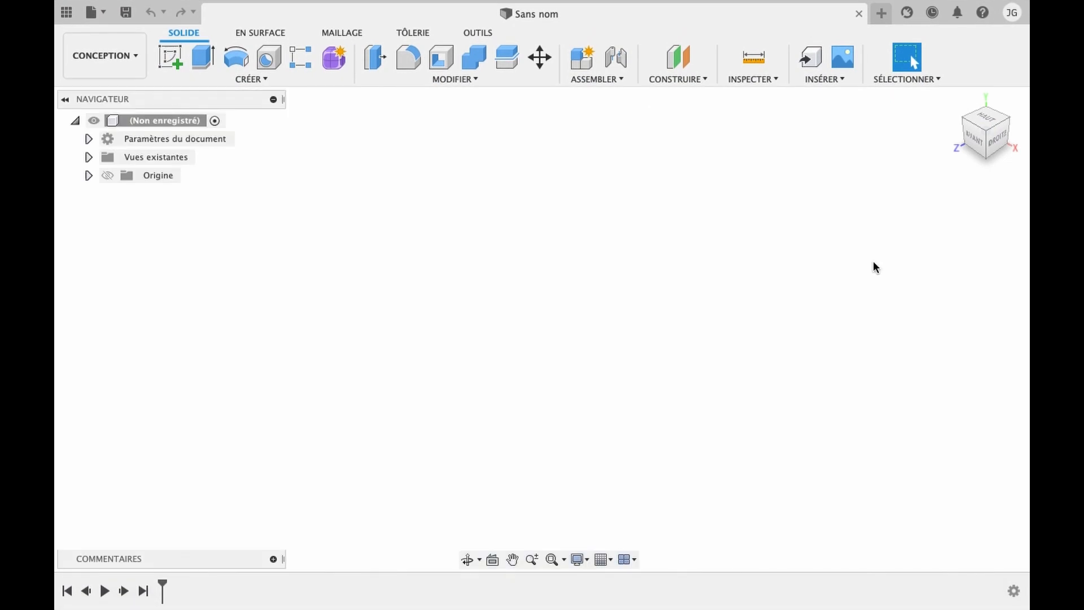
Start a sketch on the horizontal origin plane and draw a 68 mm diameter circle centred on the origin.
click(172, 61)
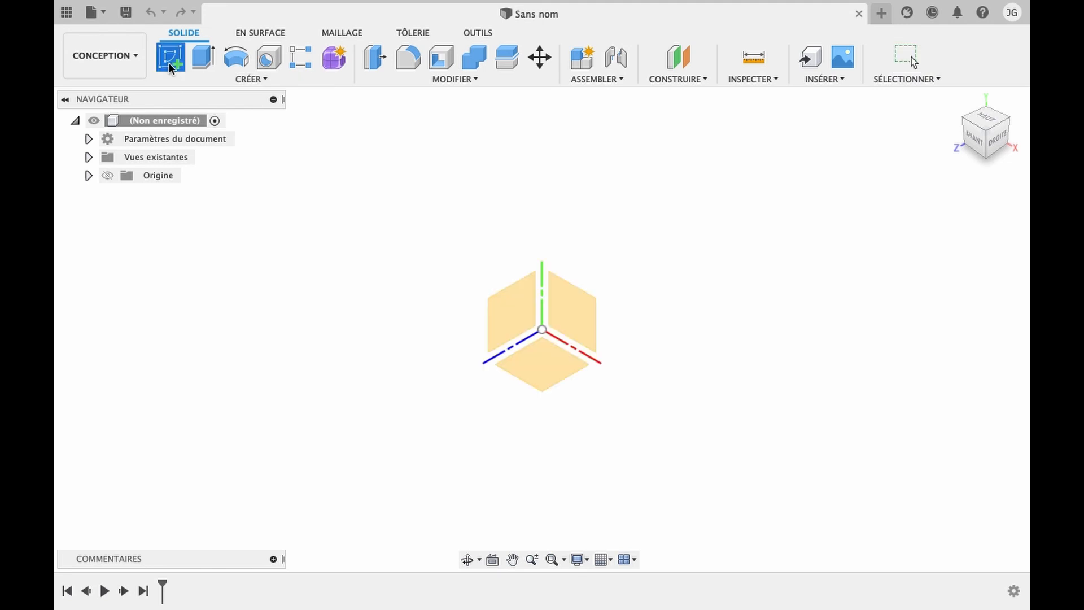
click(547, 367)
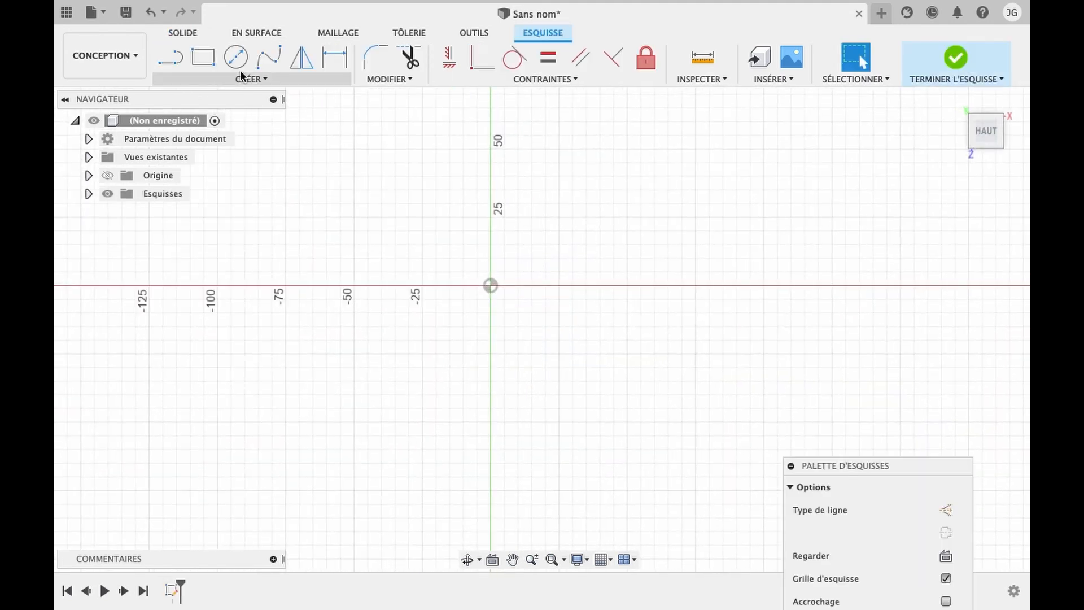
click(236, 58)
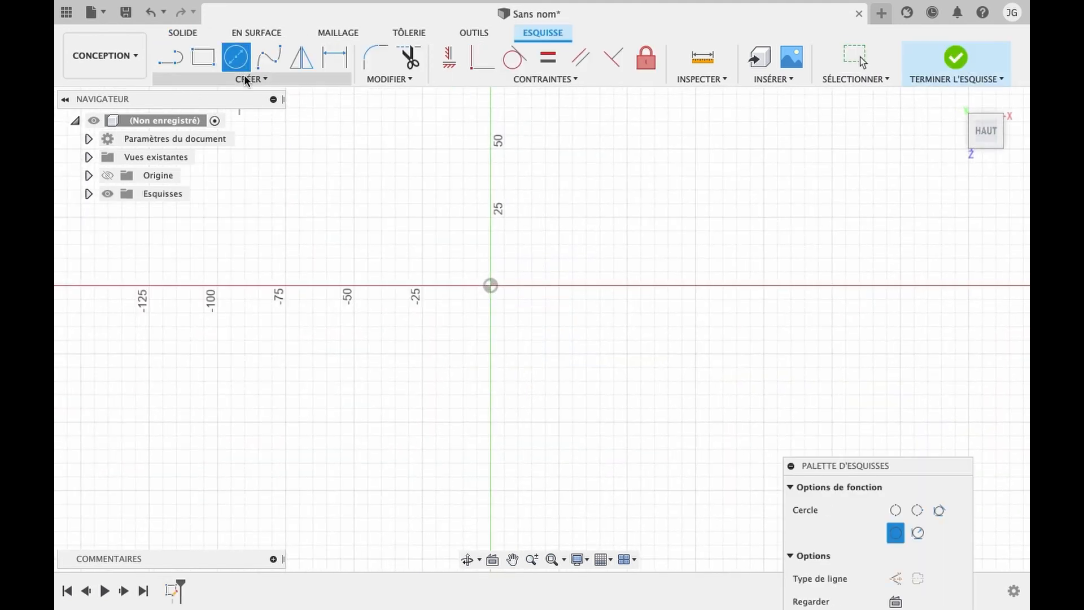
click(490, 289)
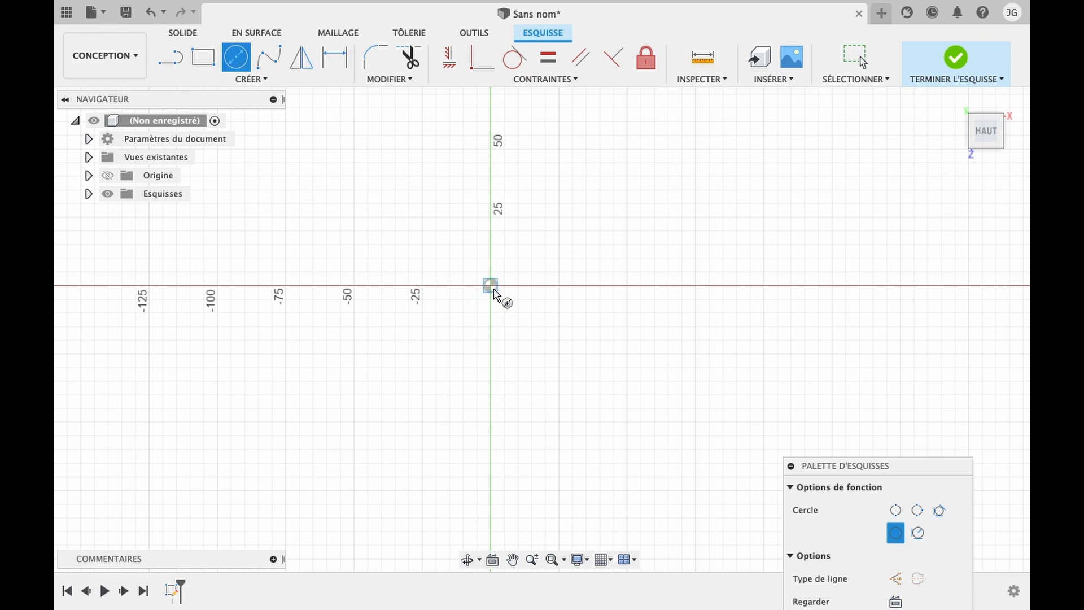
text(69)
key(Tab)
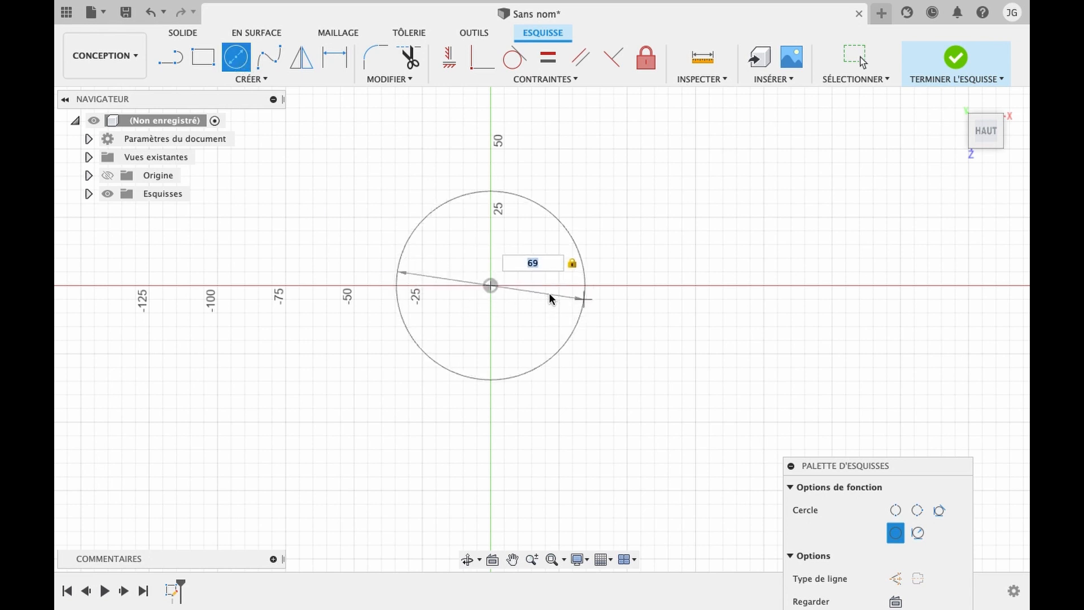
text(8)
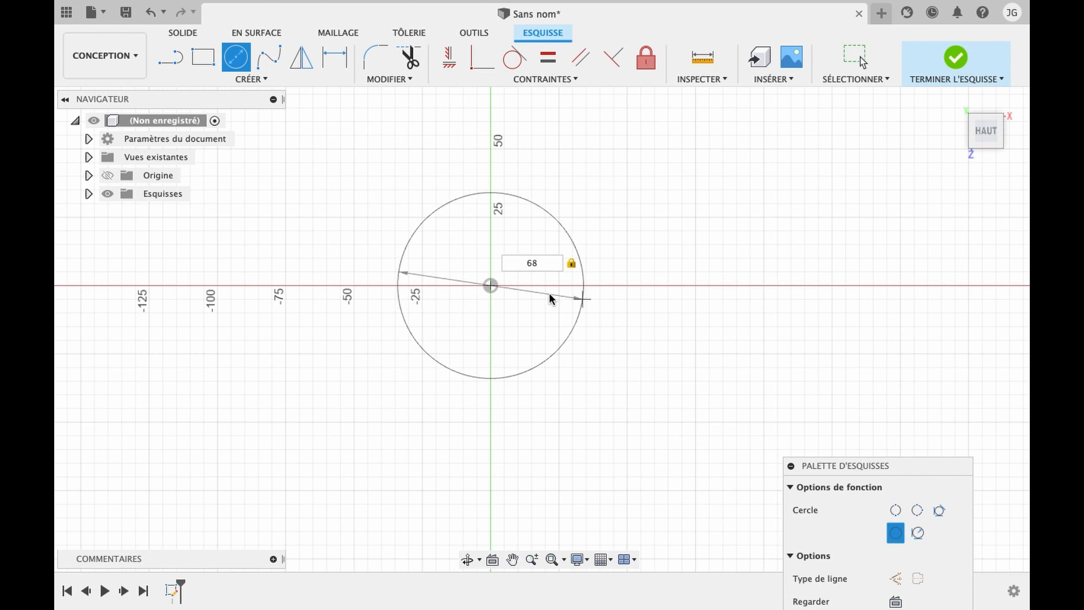
key(Tab)
key(Return)
key(Escape)
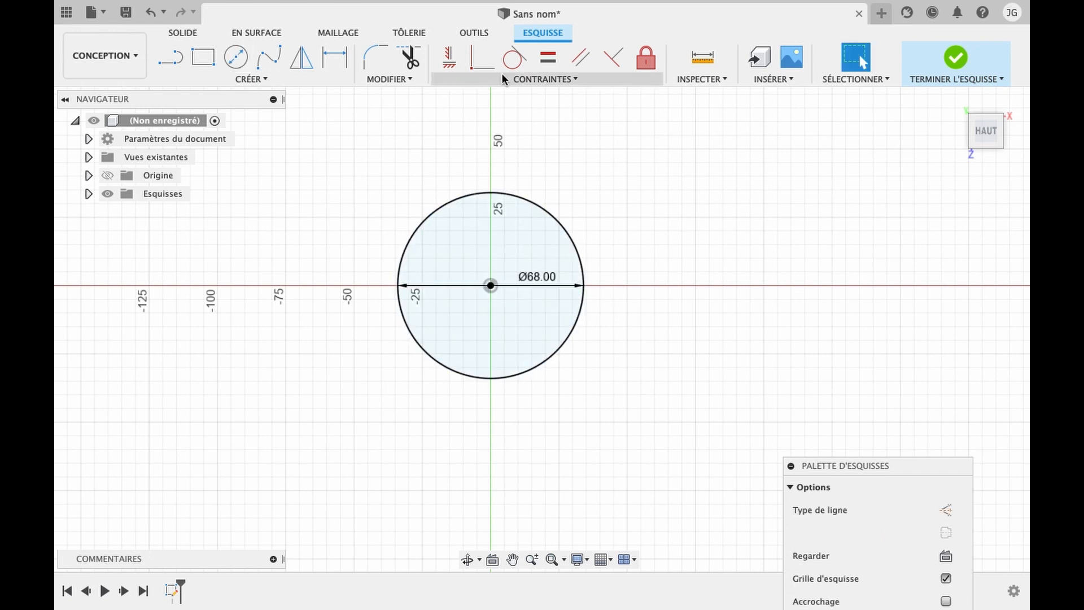
Draw a 22 mm diameter circle inside the upper-left part of the 68 mm circle.
click(235, 56)
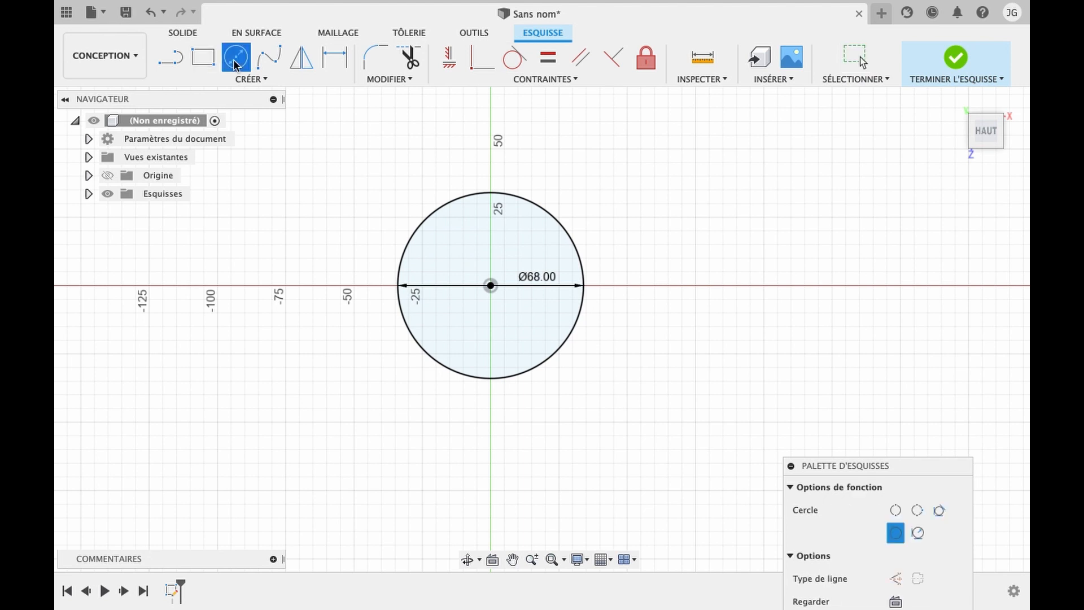
click(452, 244)
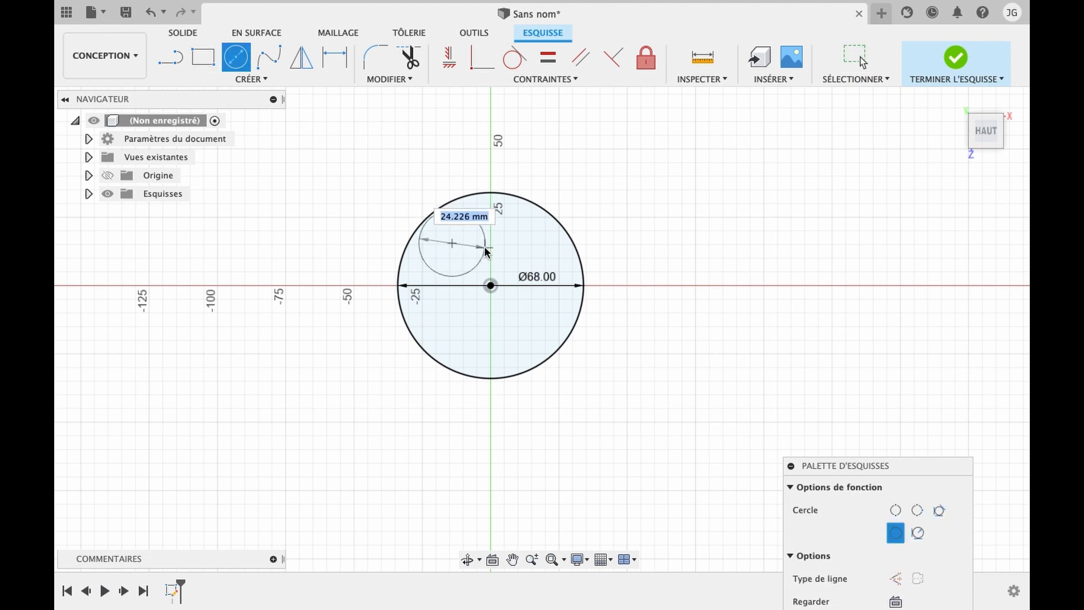
text(22)
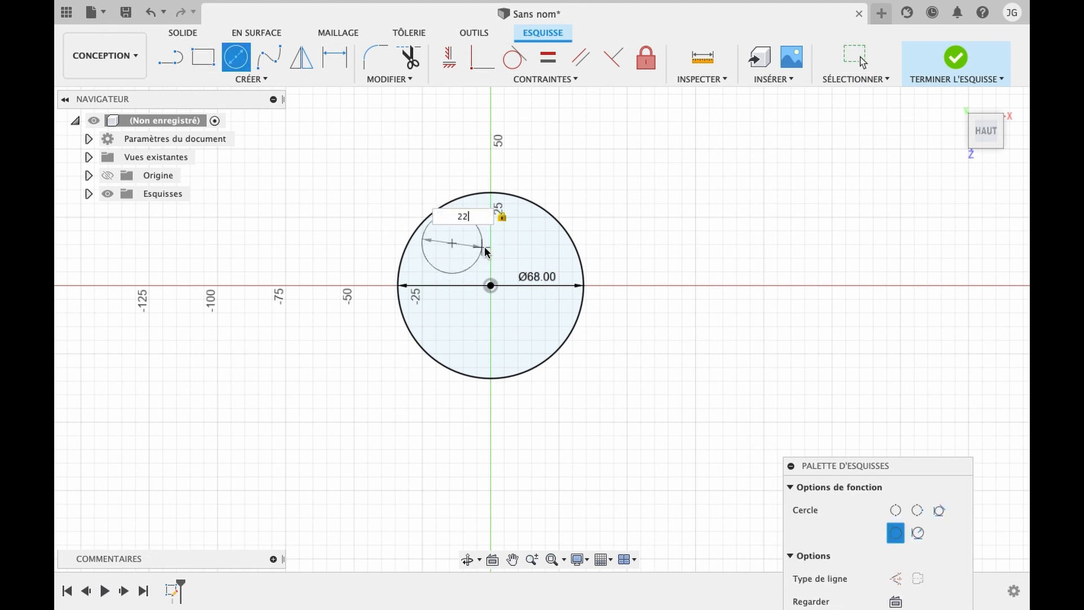
key(Return)
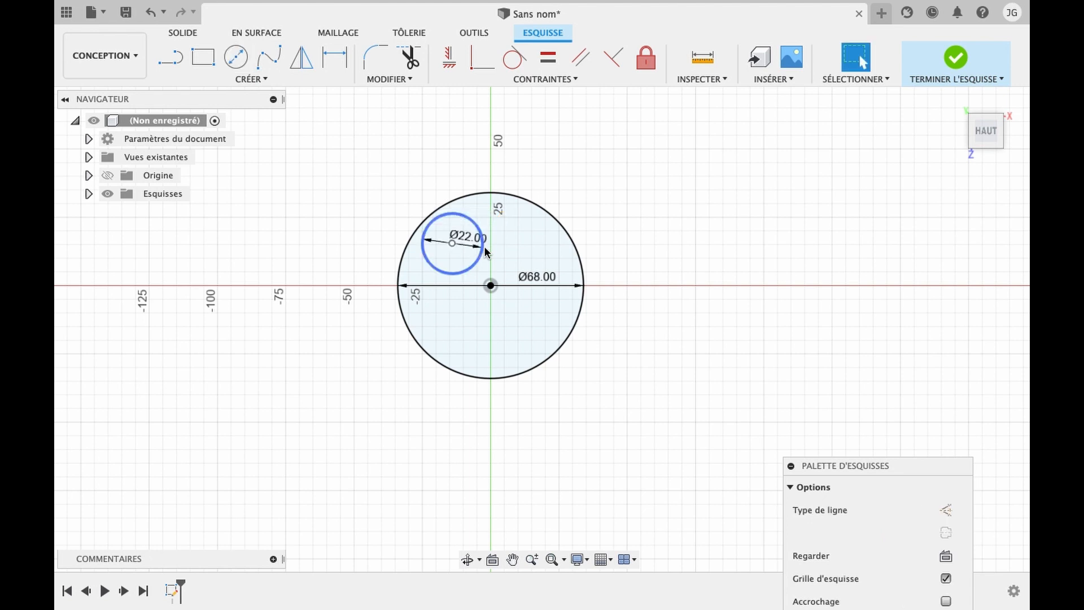
Apply a tangent constraint between the 22 mm circle and the surrounding 68 mm circle.
click(512, 64)
click(443, 205)
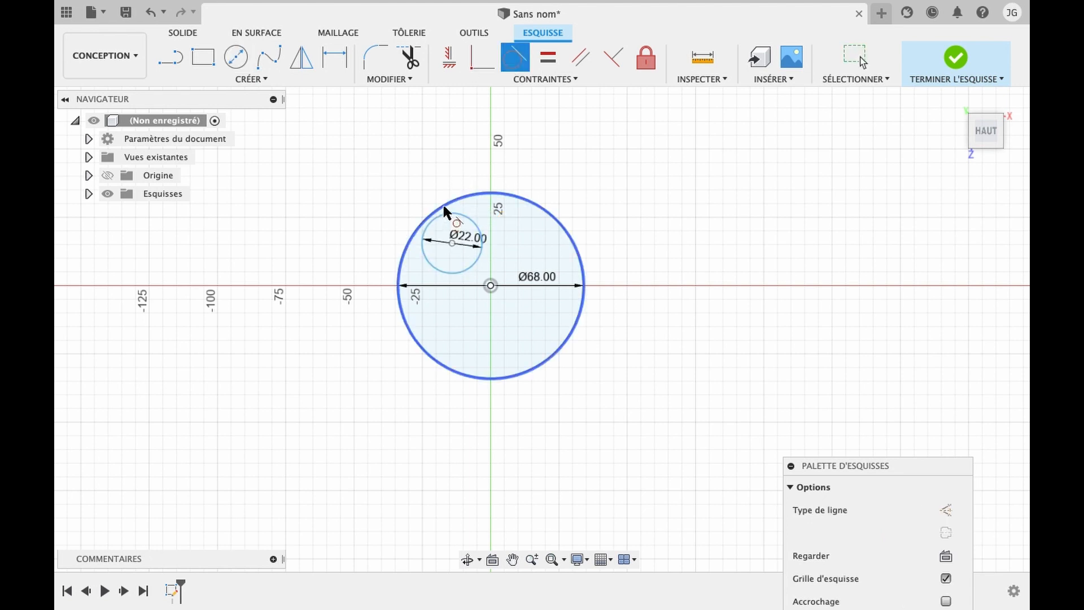
click(446, 214)
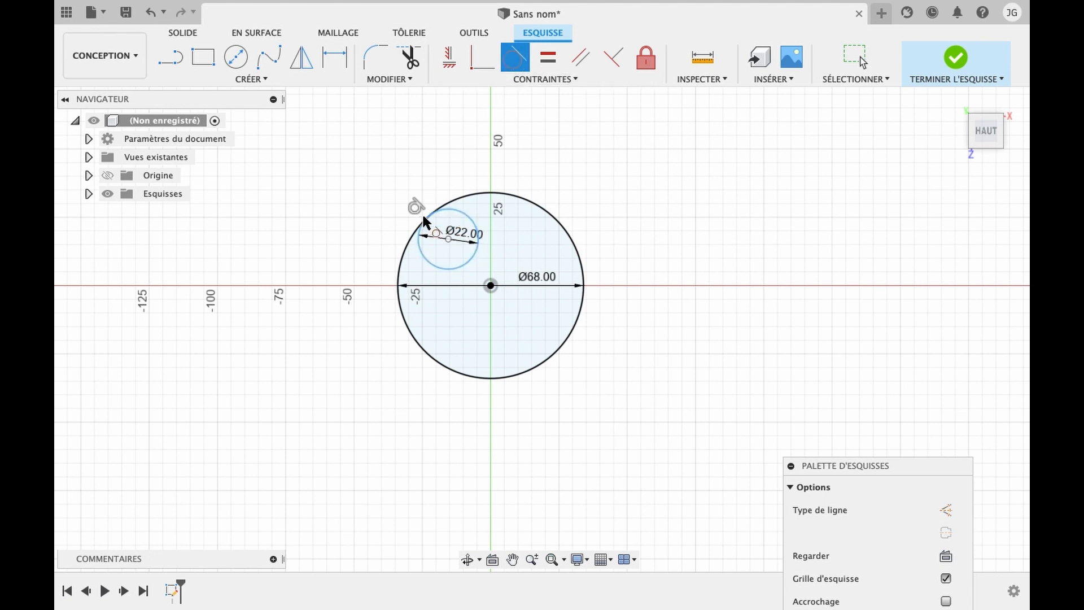
click(438, 209)
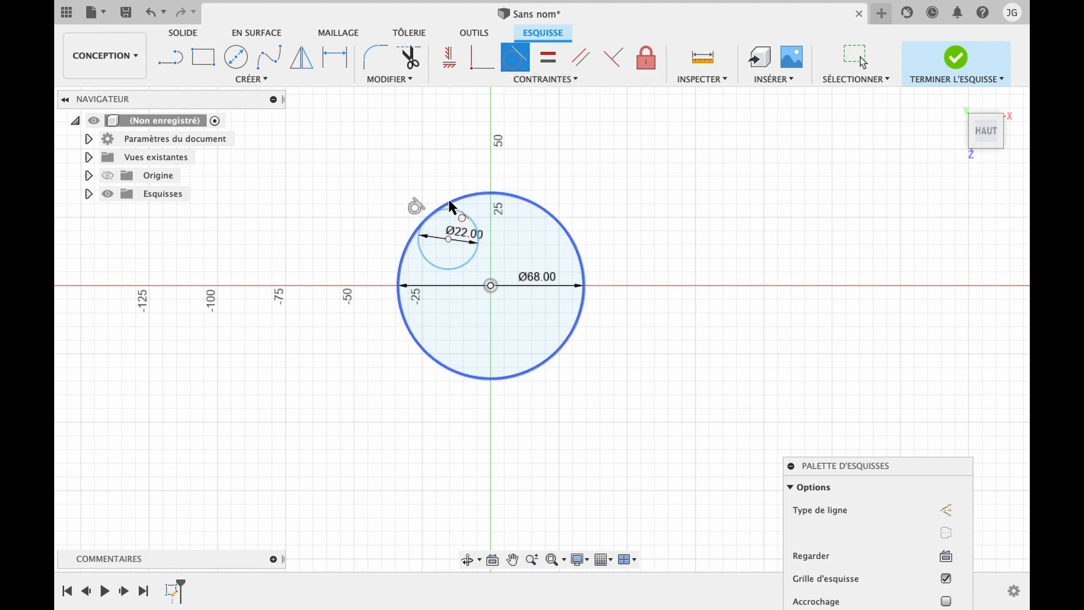
Draw a 25 mm diameter circle inside the 68 mm circle, to the right of the 22 mm circle.
click(235, 57)
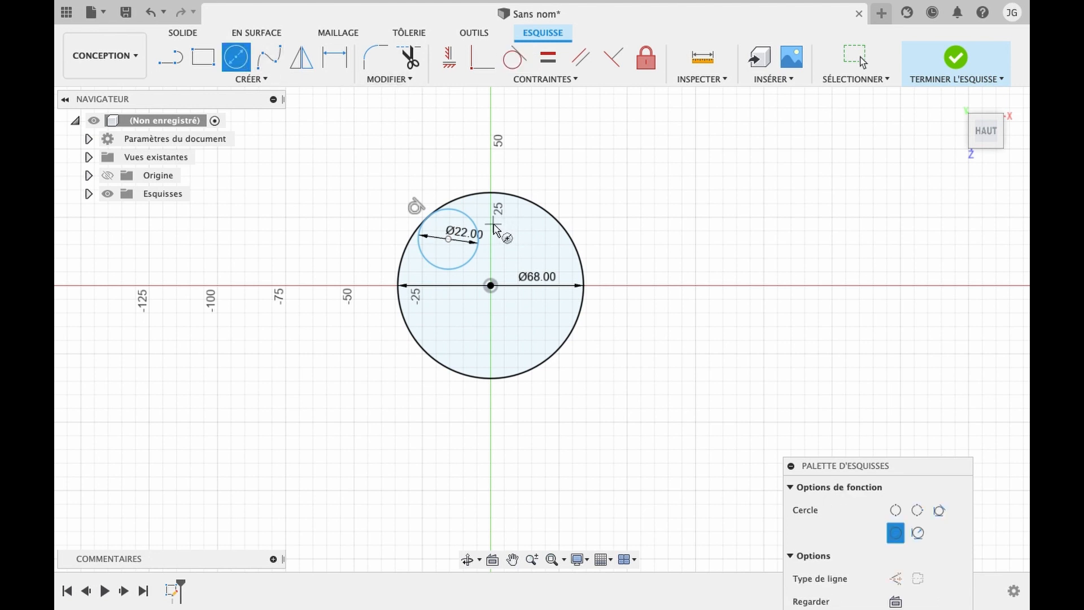
click(514, 226)
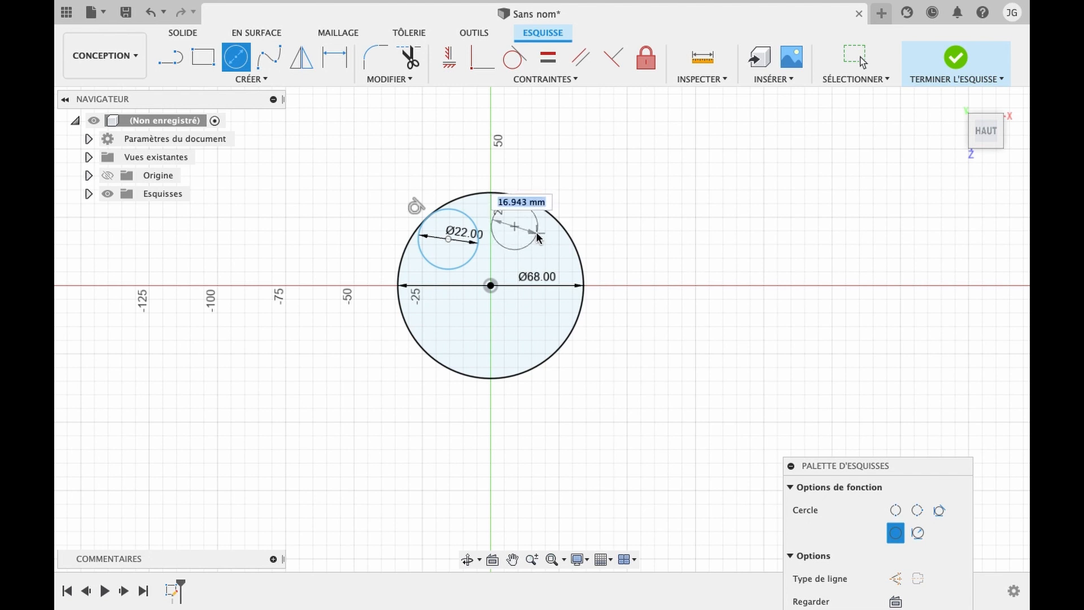
text(25)
key(Return)
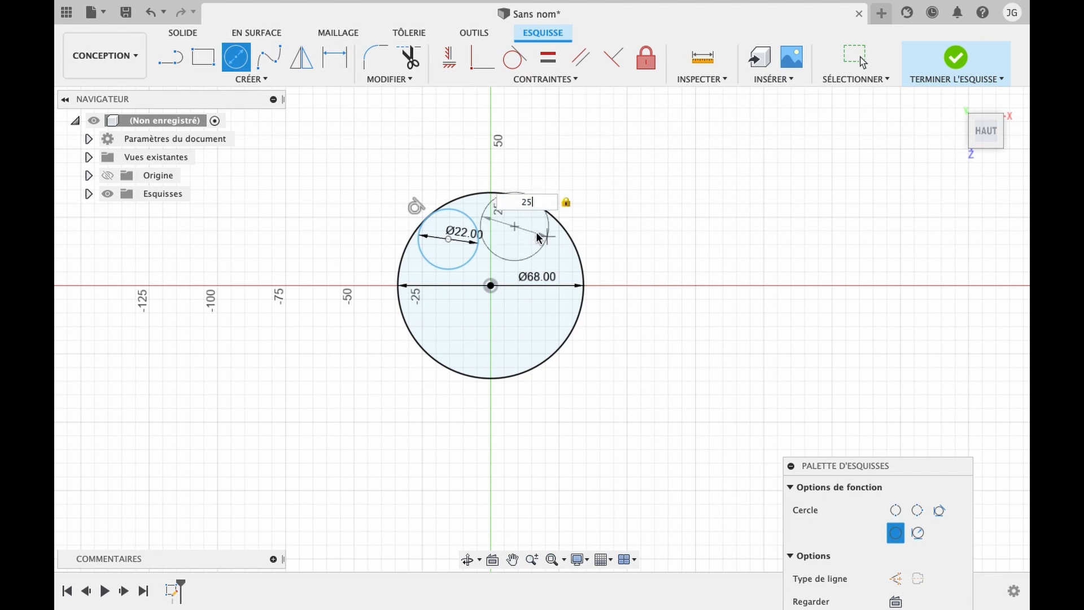
key(Escape)
Make the 25 mm circle tangent to the 68 mm circle and move it clear of the 22 mm circle.
click(546, 246)
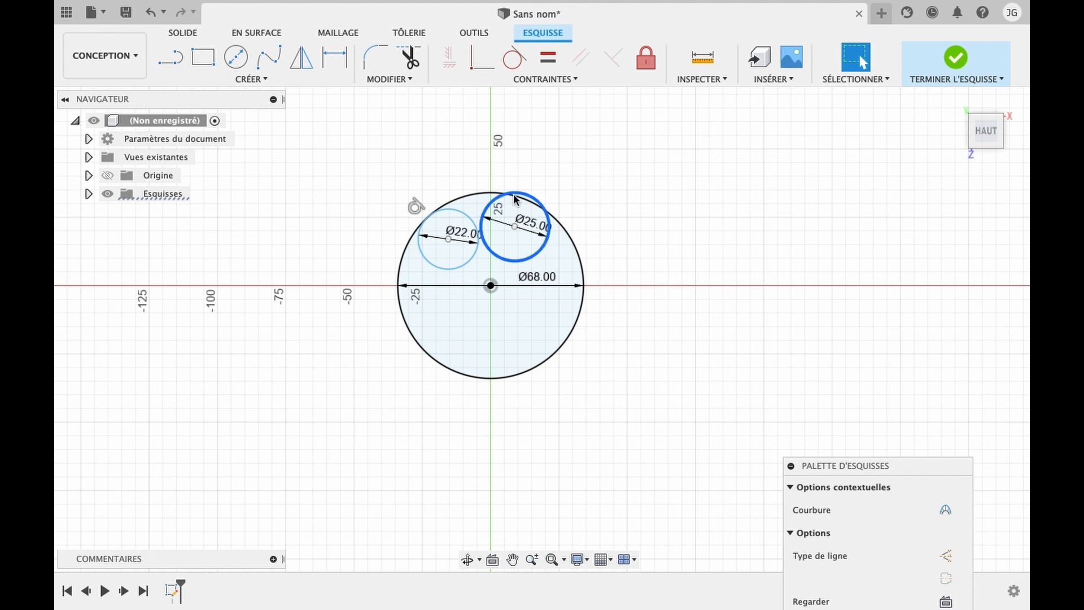
click(523, 63)
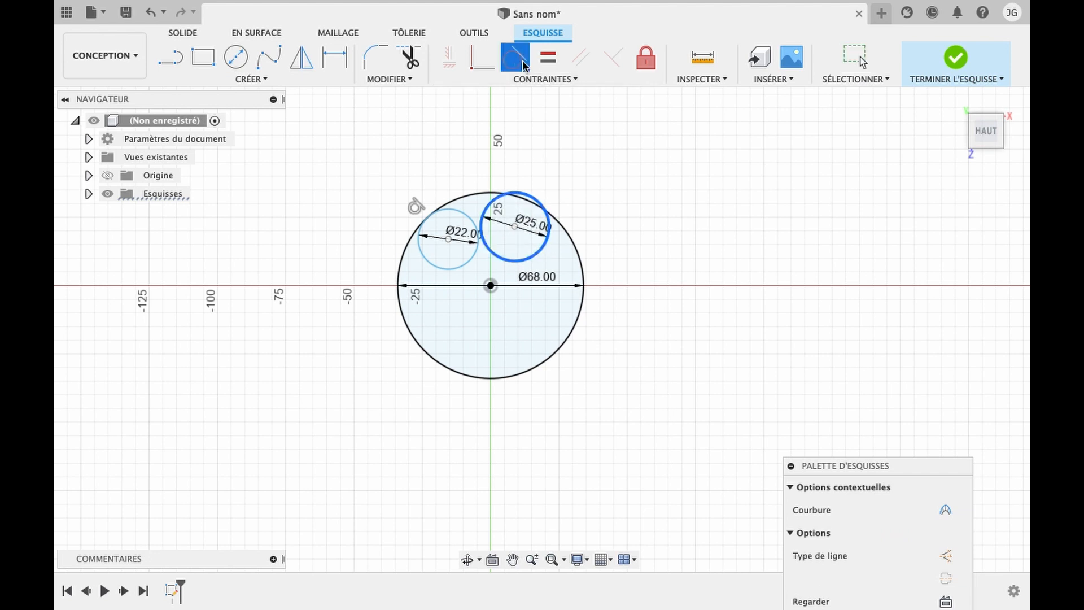
click(561, 229)
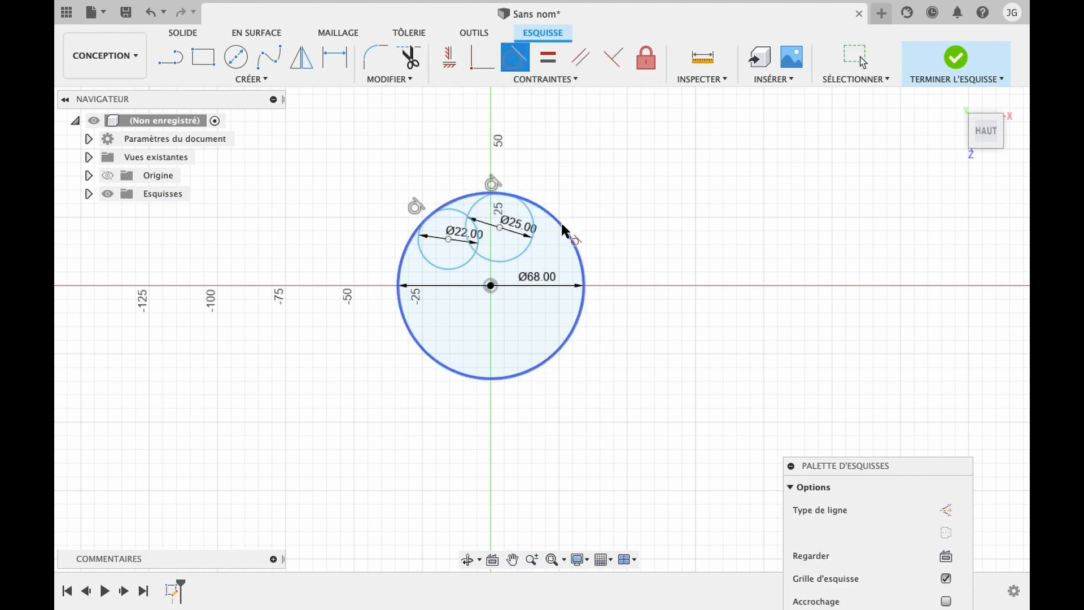
key(Escape)
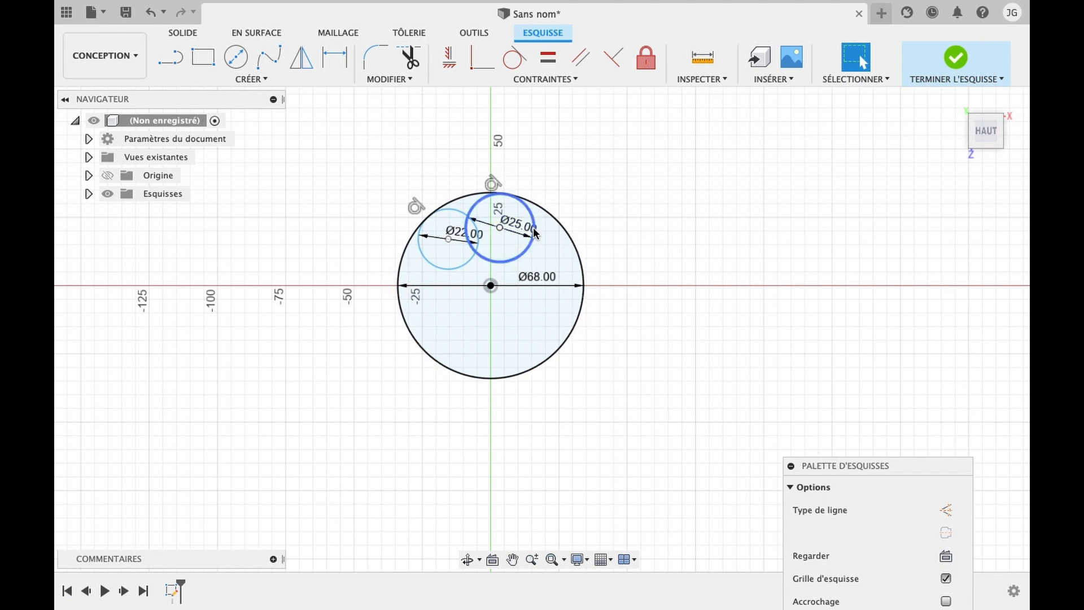
drag(534, 233, 551, 243)
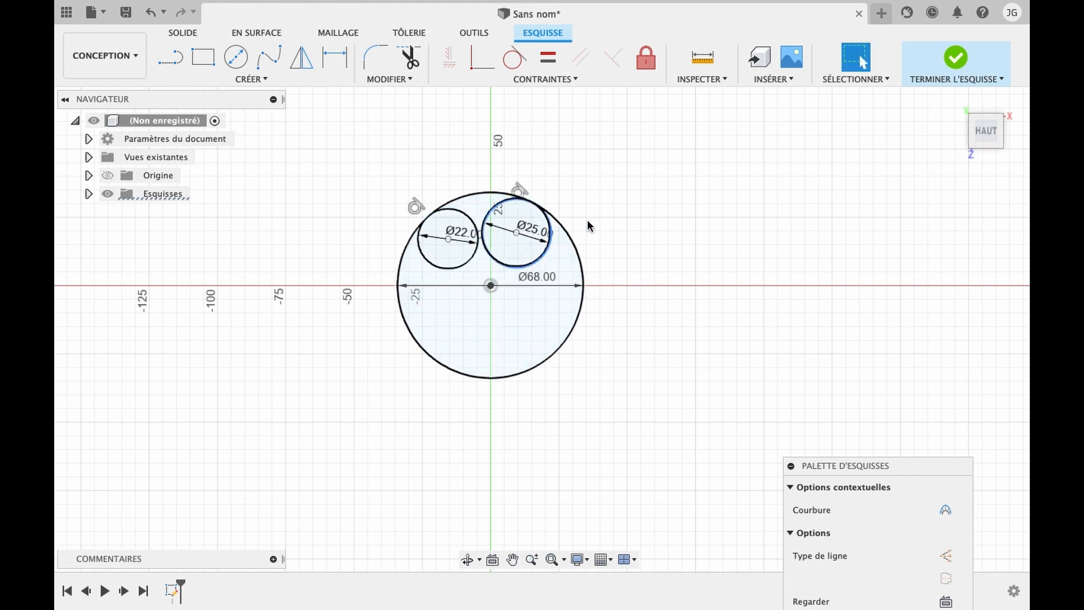
click(588, 225)
Draw a 27 mm diameter circle inside the lower-right part of the 68 mm circle.
click(236, 60)
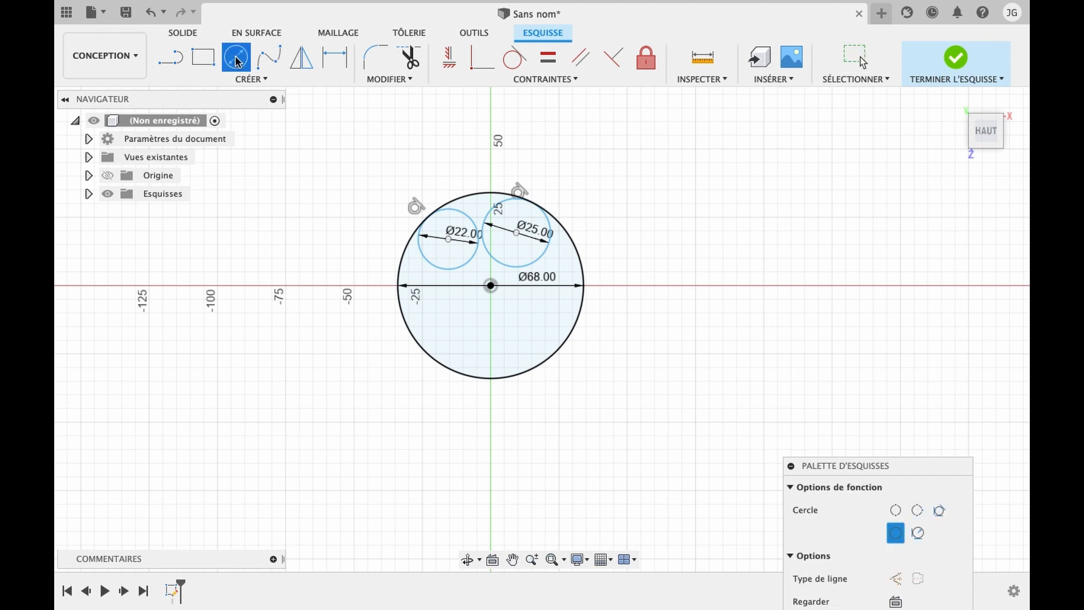
click(491, 286)
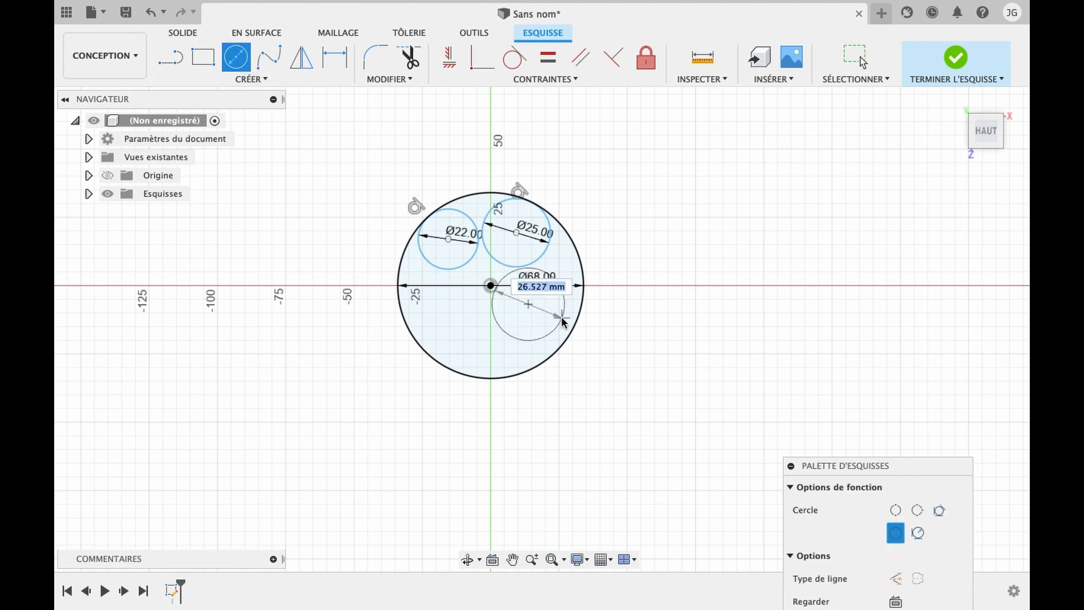
text(27)
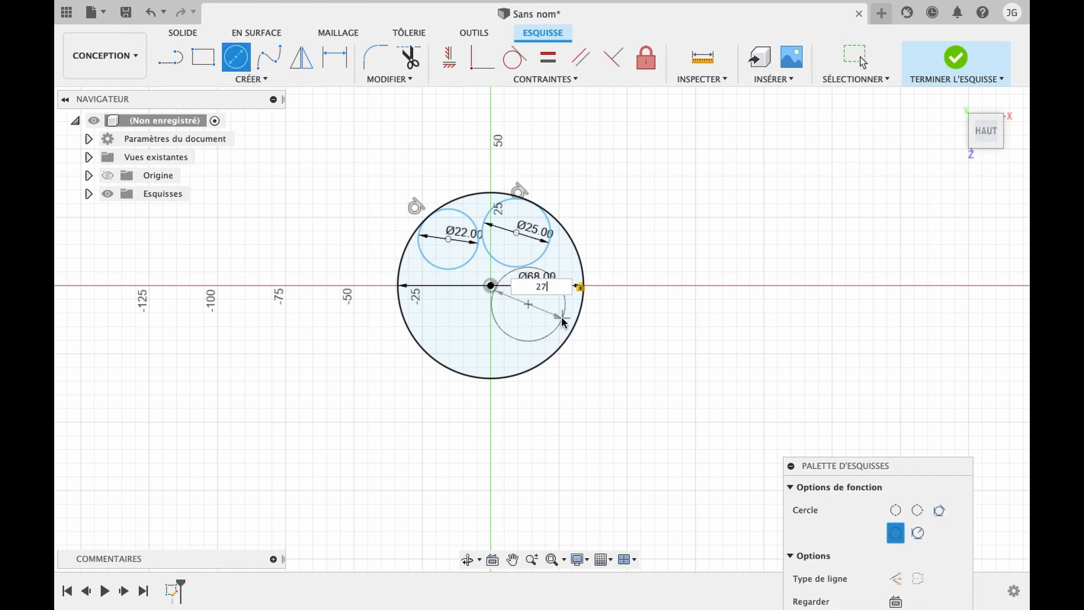
key(Return)
key(Escape)
Make the 27 mm circle tangent to the 68 mm circle and shift it slightly up towards the 25 mm circle.
click(514, 57)
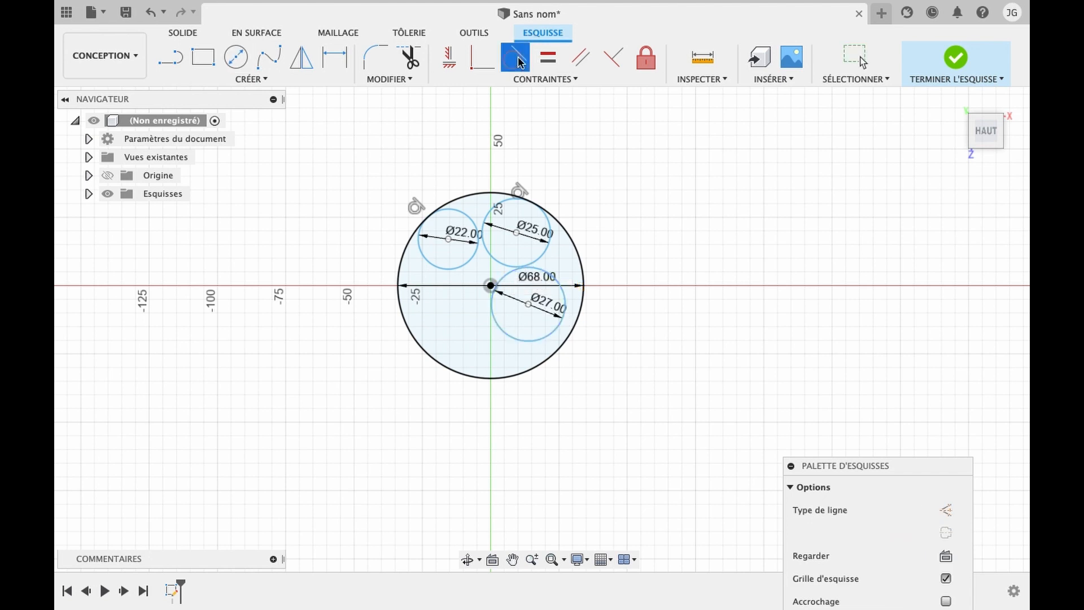
click(582, 303)
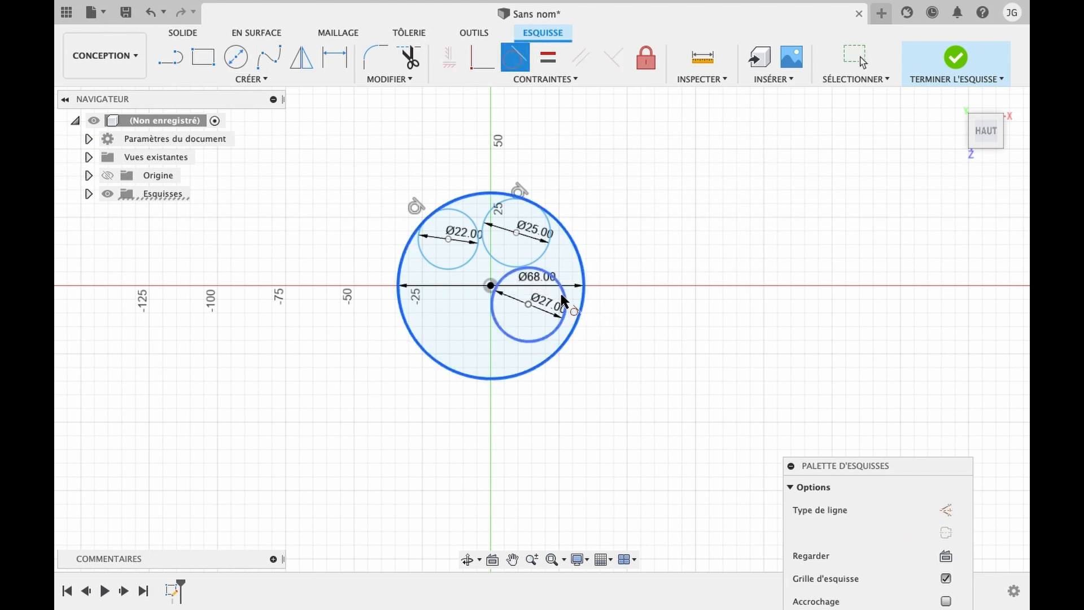
click(561, 293)
key(Escape)
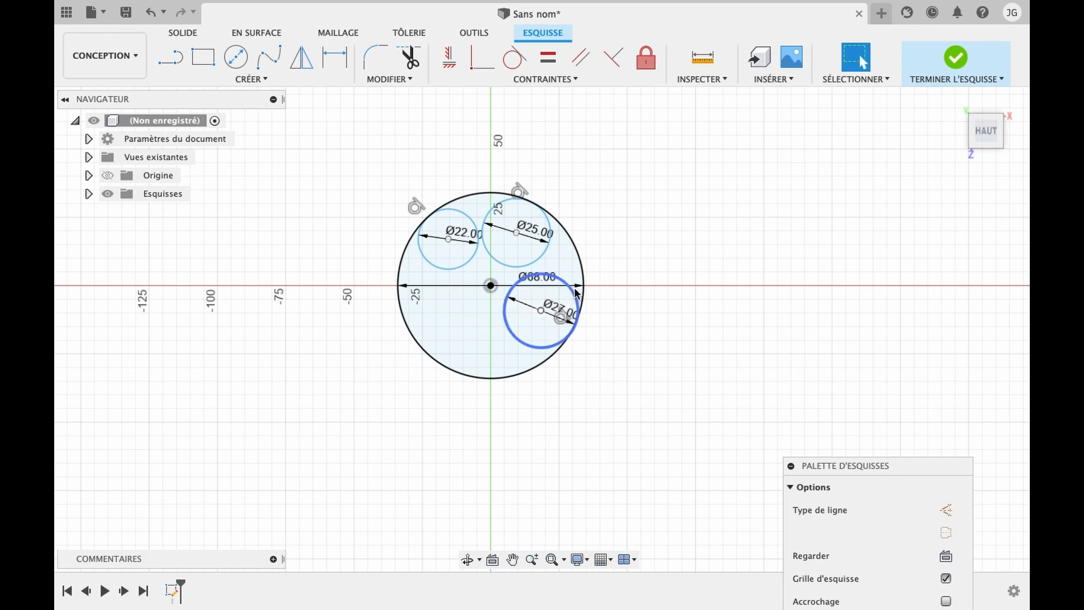
drag(573, 296, 577, 288)
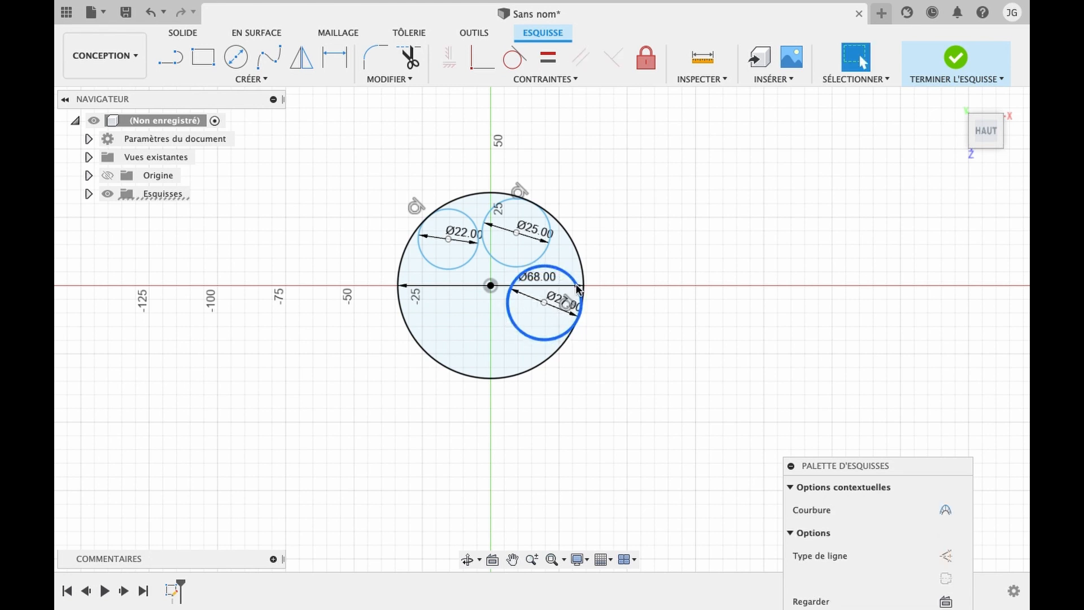
Draw a 26 mm diameter circle inside the lower-left part of the 68 mm circle.
click(237, 56)
click(464, 334)
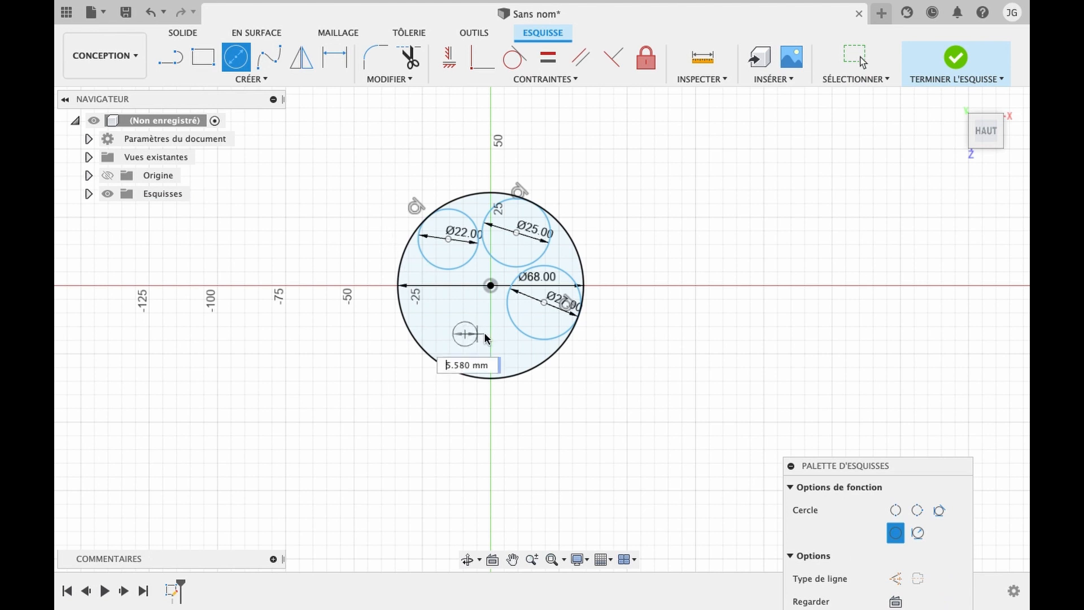
text(26)
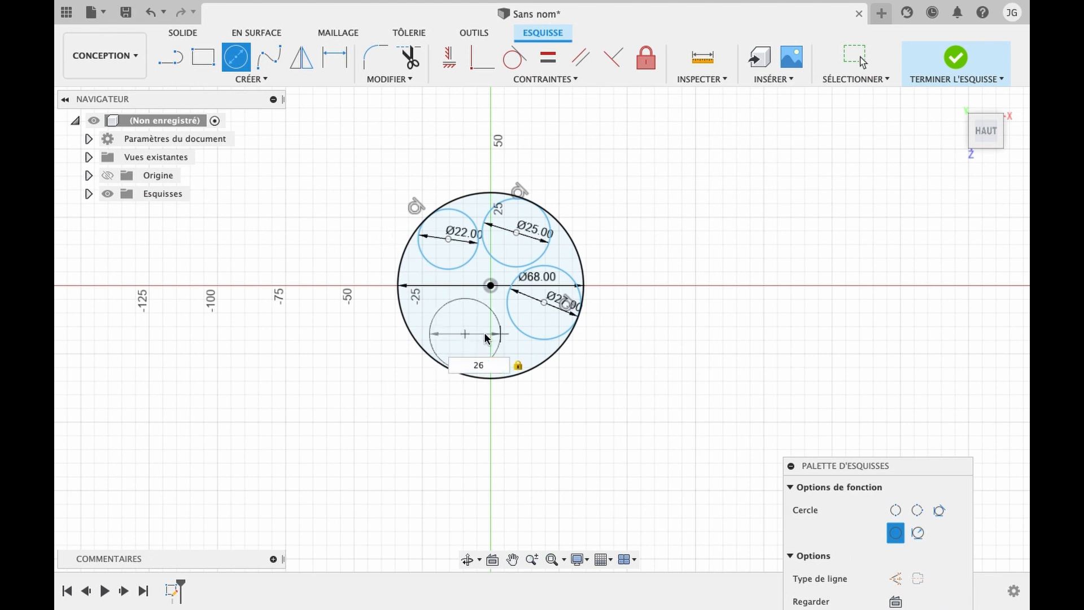
key(Return)
key(Escape)
Make the 26 mm circle tangent to the 68 mm circle and move it right, closer to the 27 mm circle.
drag(500, 333, 504, 344)
click(514, 57)
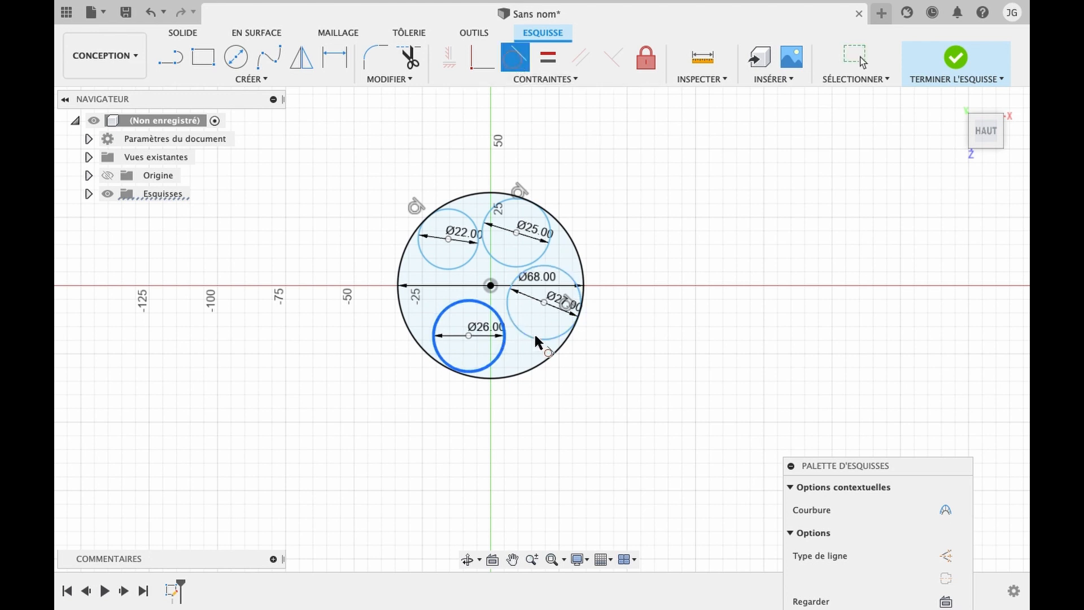
click(522, 368)
key(Escape)
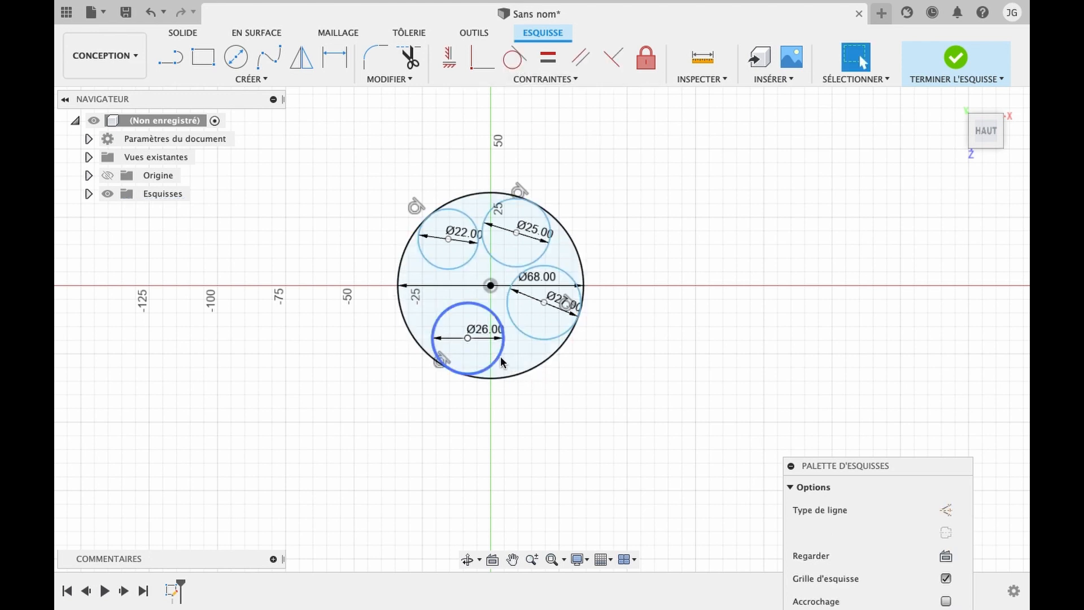
drag(507, 360, 518, 363)
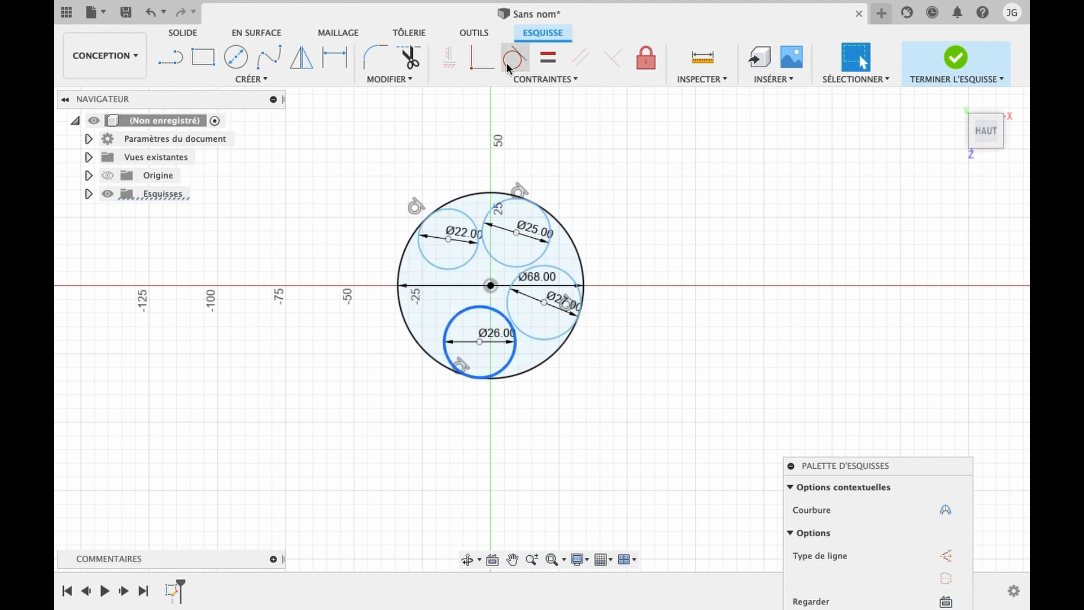
Draw a 28 mm diameter circle overlapping the left edge of the 68 mm circle.
click(251, 59)
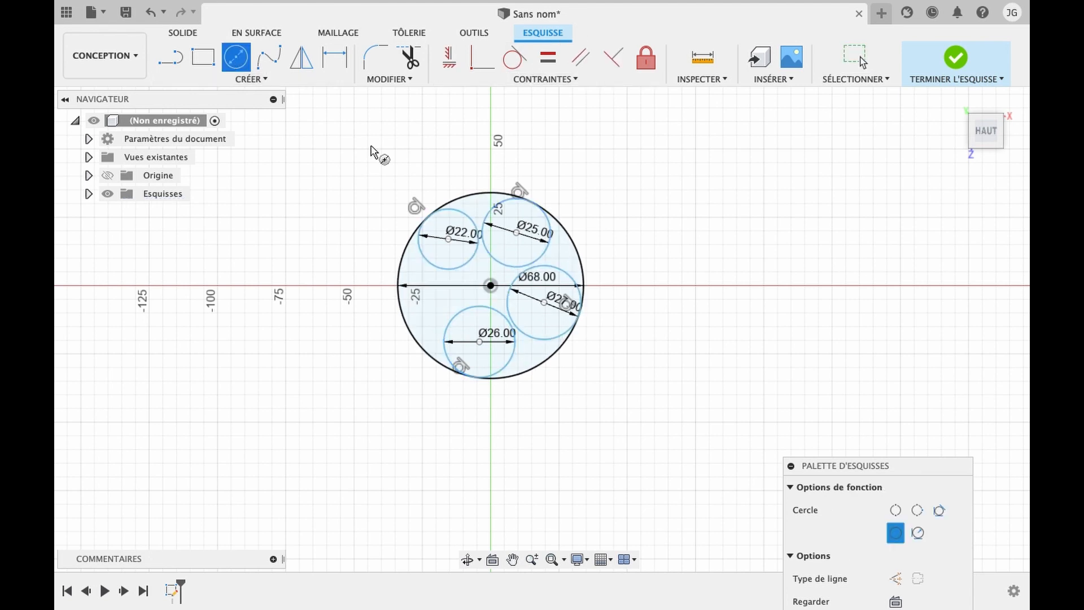
click(420, 299)
text(28)
key(Return)
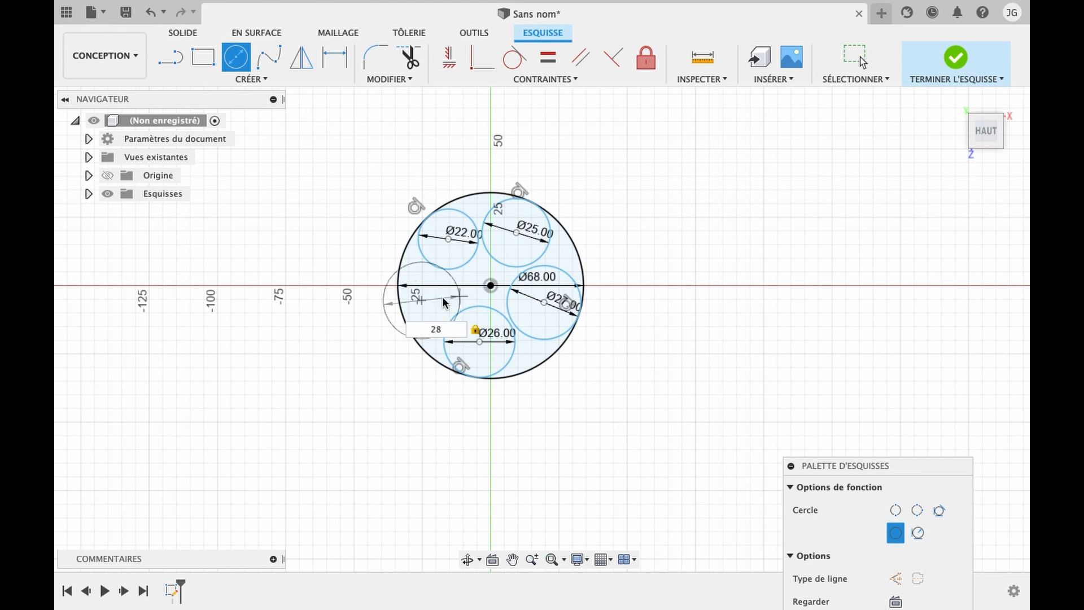
key(Escape)
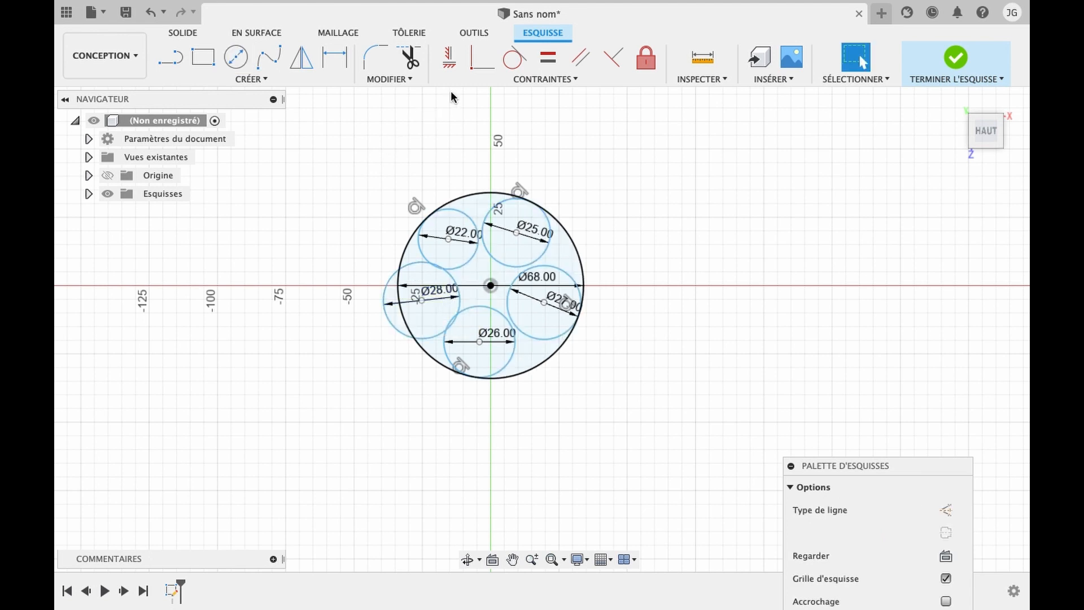
Make the 28 mm circle tangent to the inside of the 68 mm circle and shift it slightly up, away from the 26 mm circle.
click(513, 57)
click(399, 262)
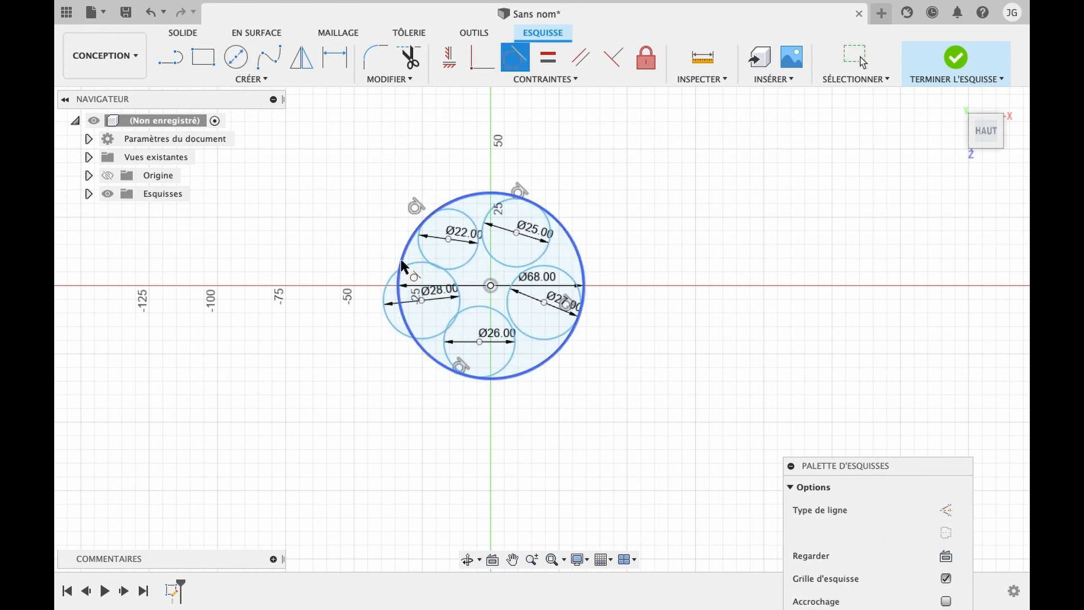
click(453, 277)
key(Escape)
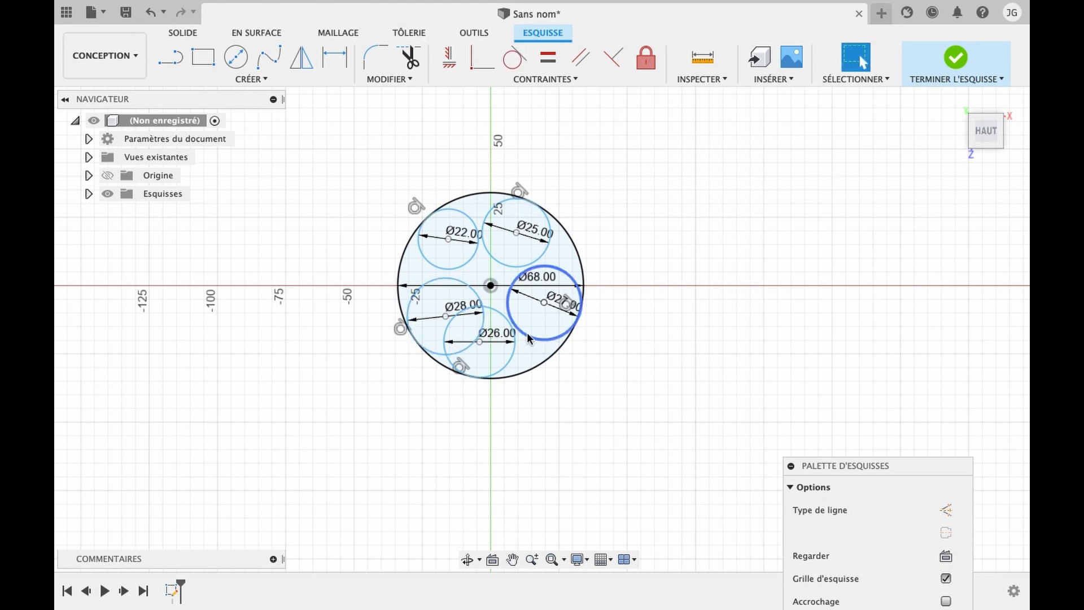
drag(479, 296, 430, 273)
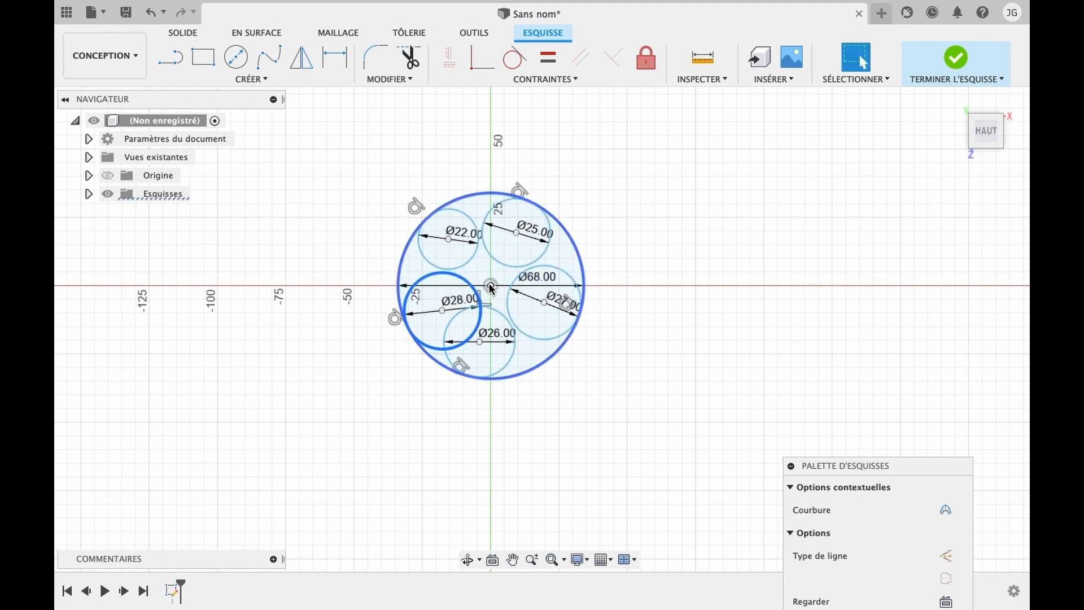
key(Escape)
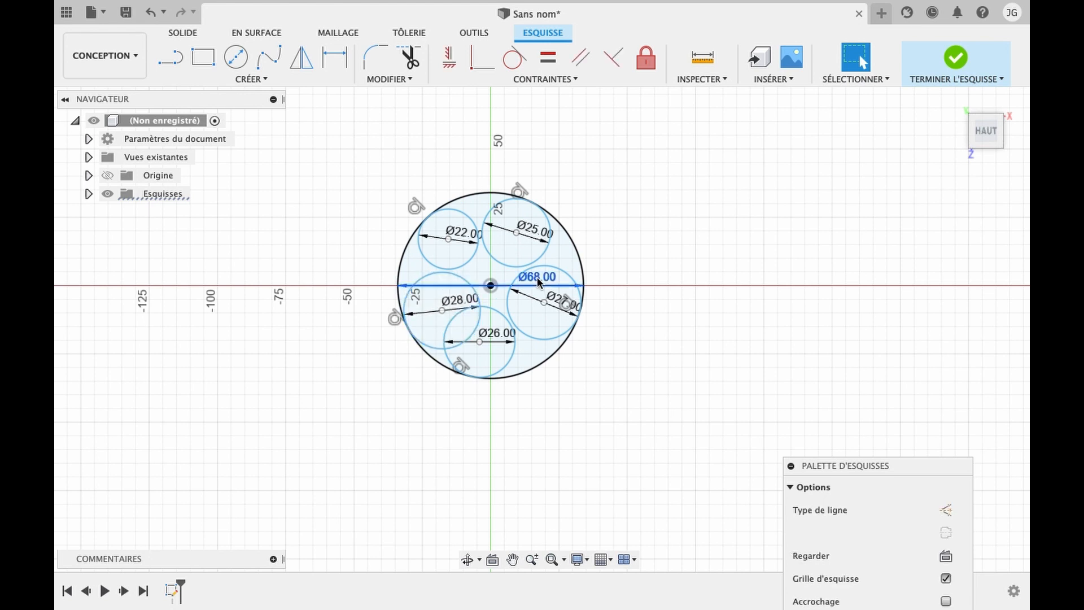
Set the outer circle's diameter to 72 mm.
double_click(539, 283)
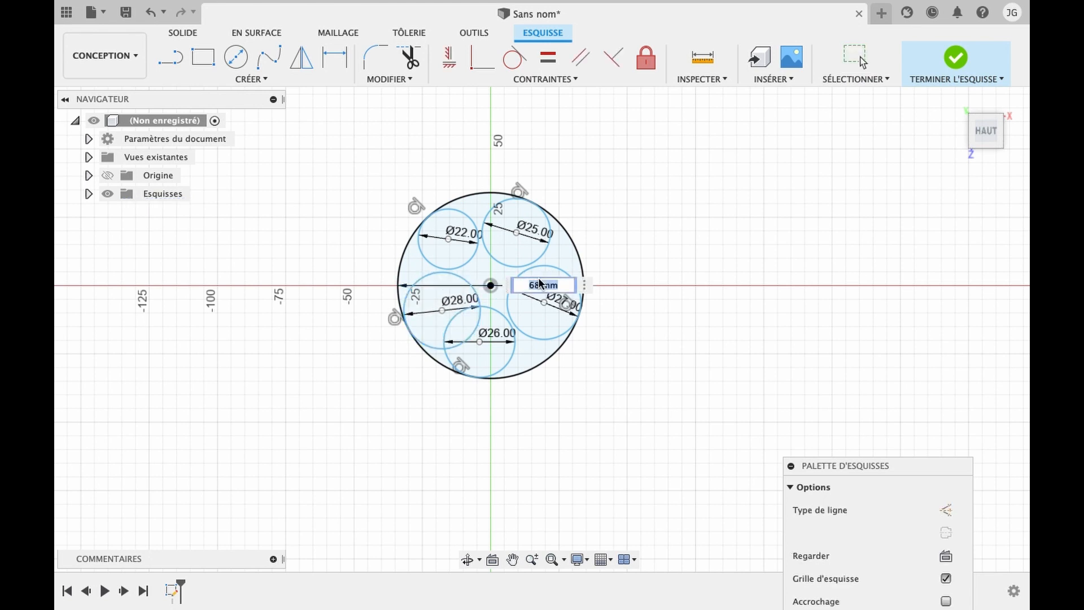
text(72)
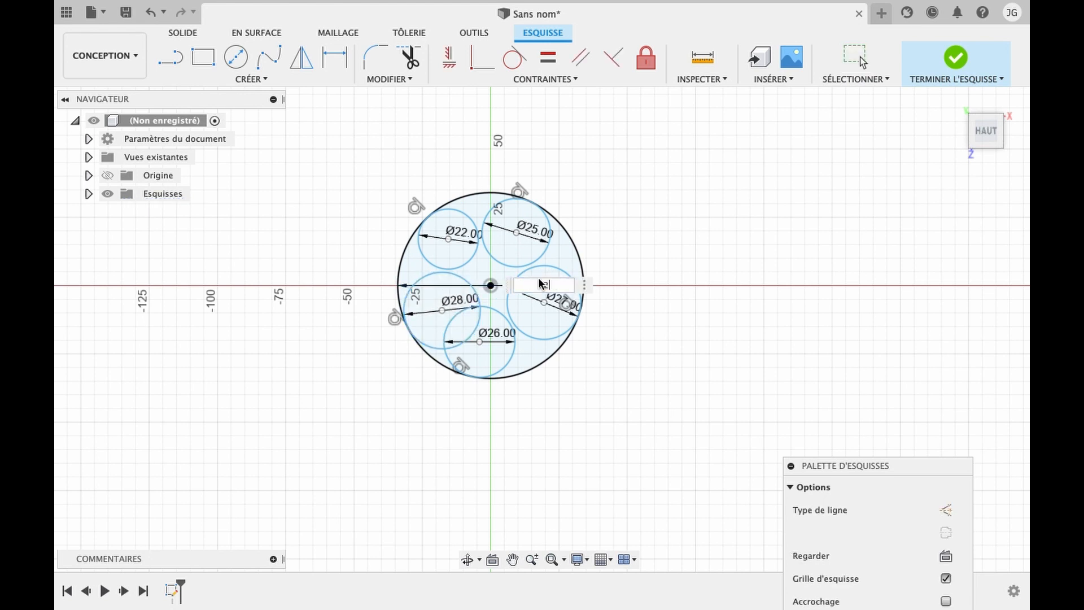
key(Return)
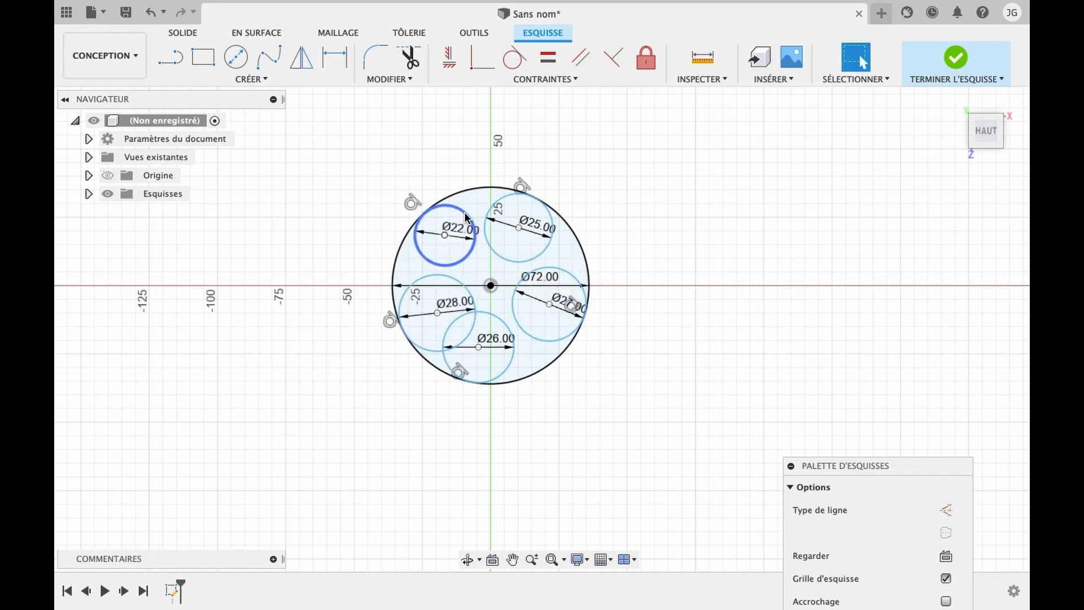
Reposition the five inner circles along the inside of the 72 mm circle so that they are spread out without overlapping.
drag(464, 213, 470, 208)
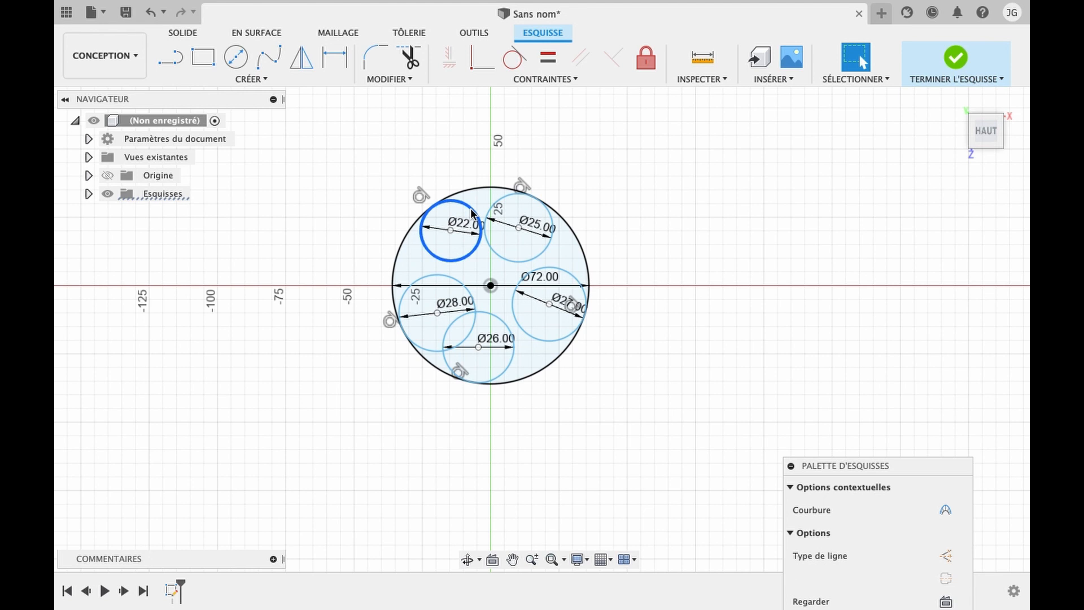
click(555, 231)
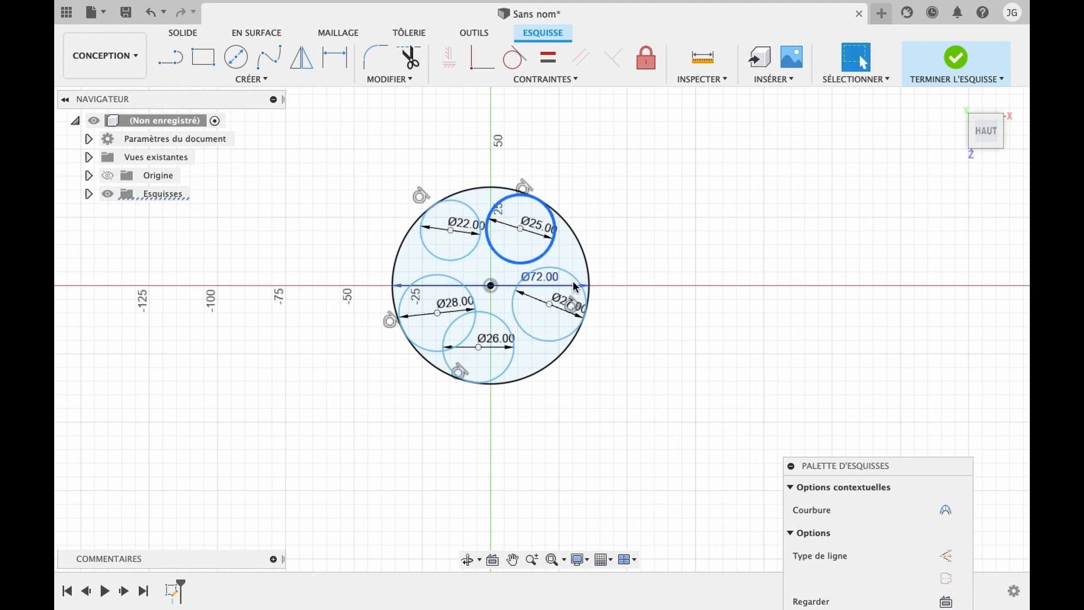
drag(577, 281, 578, 275)
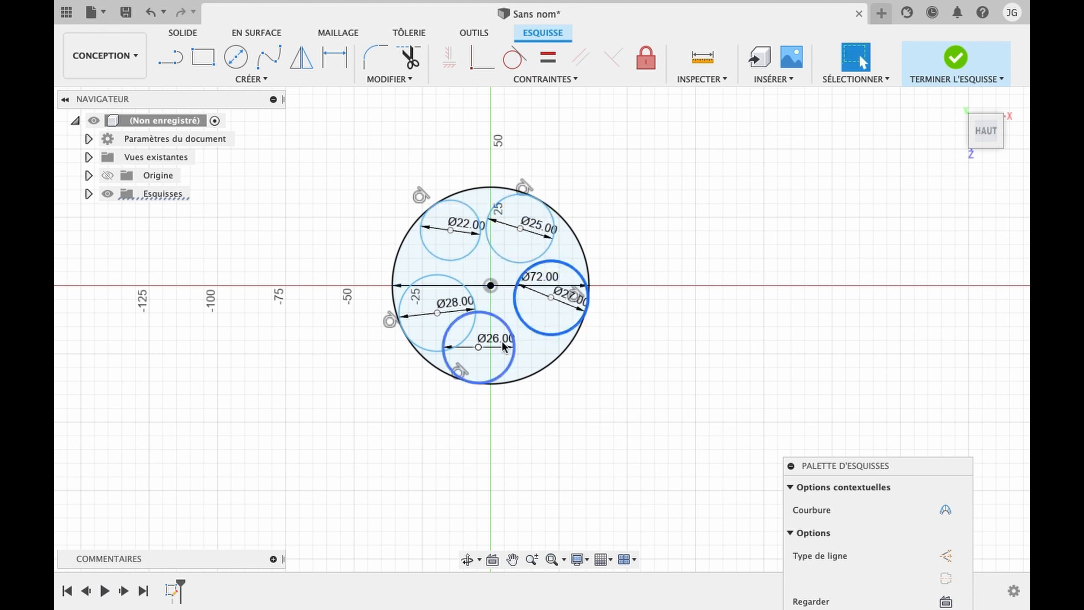
drag(513, 353, 528, 353)
drag(463, 285, 426, 262)
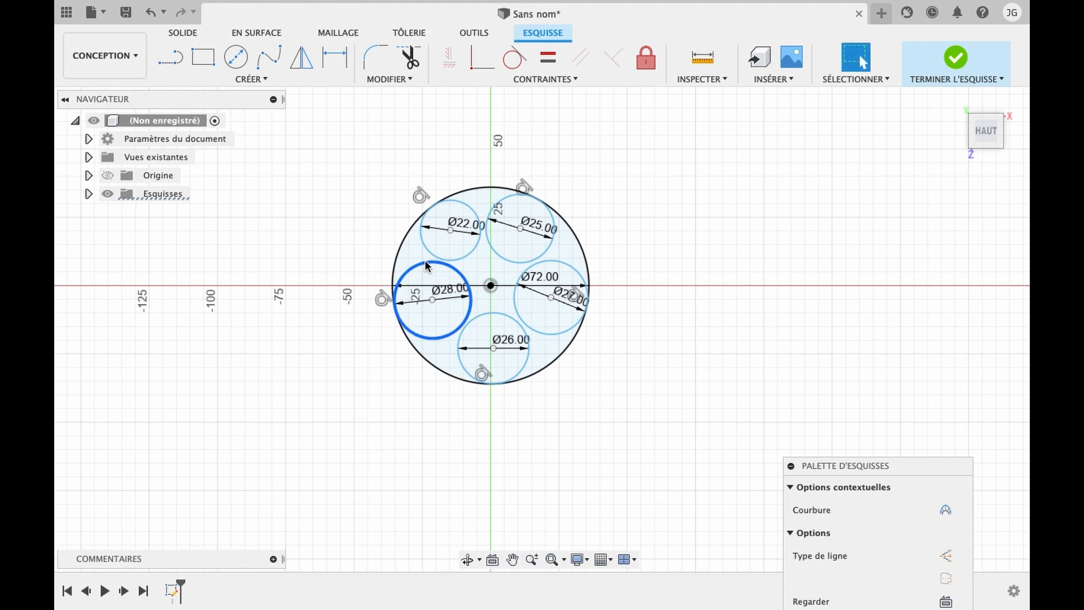
click(682, 258)
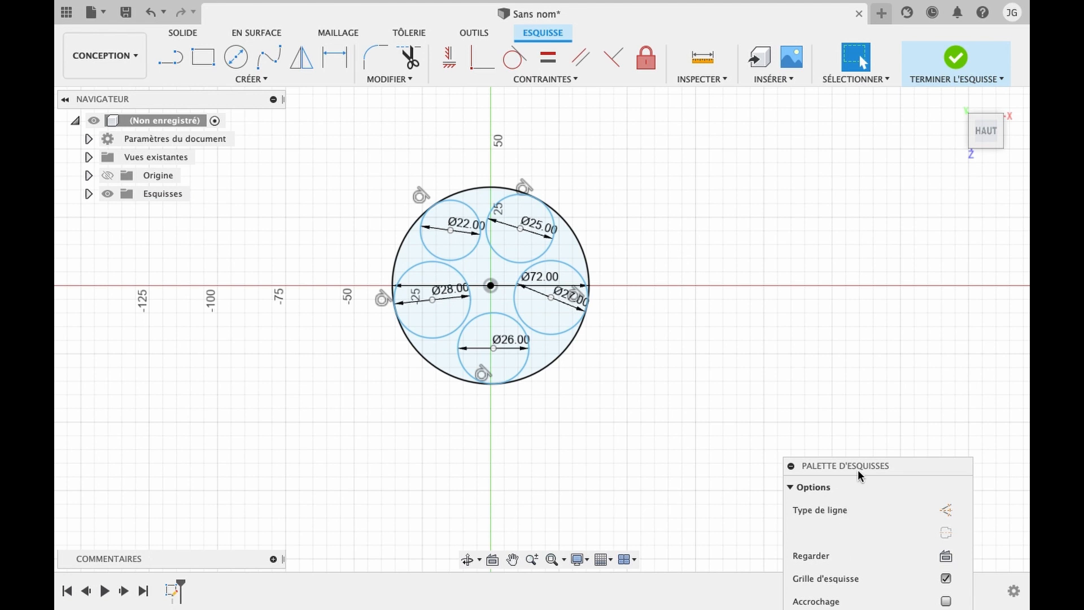
Move the sketch palette clear of the bottom edge and draw two short lines joining the 22 mm circle to the outer circle, either side of their tangent point.
drag(859, 474, 893, 200)
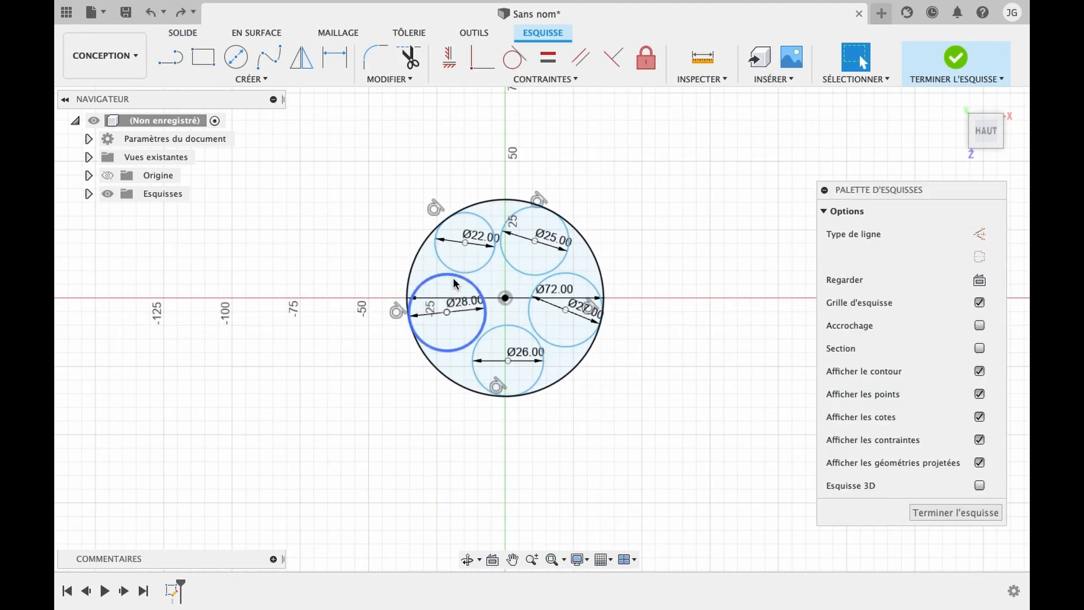
scroll(454, 283, up, 3)
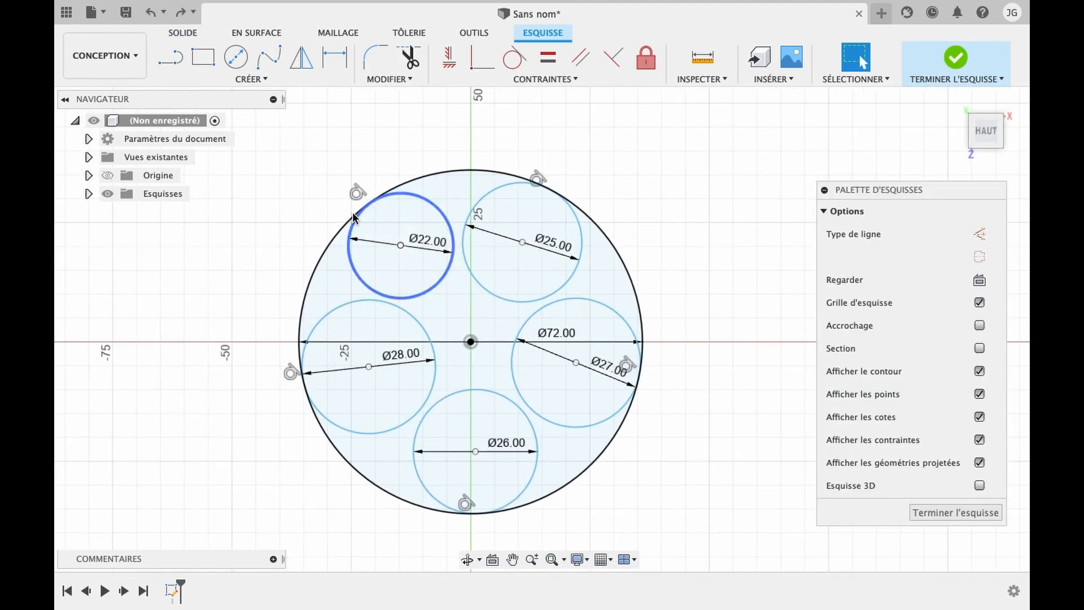
click(170, 57)
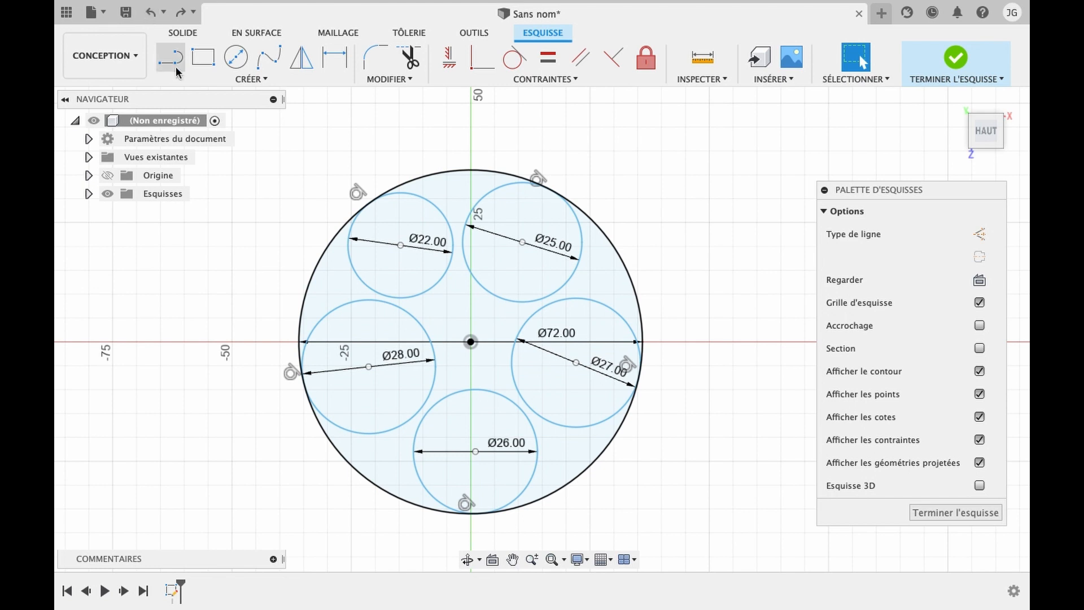
click(349, 244)
click(344, 229)
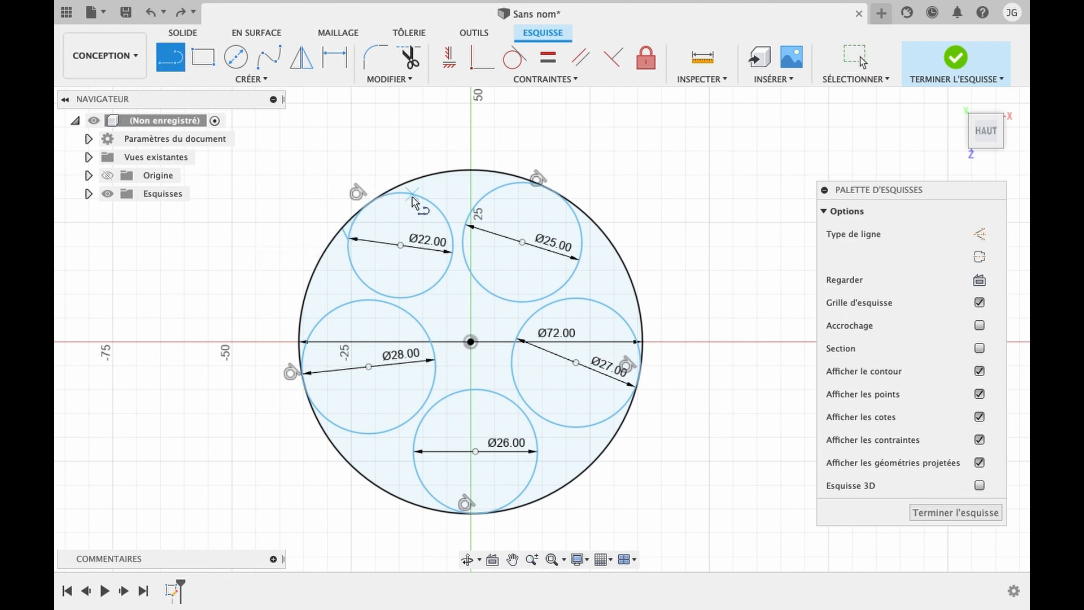
click(416, 195)
click(412, 183)
Draw two short lines joining the 25 mm circle to the outer circle, one on each side of their tangent point.
click(507, 186)
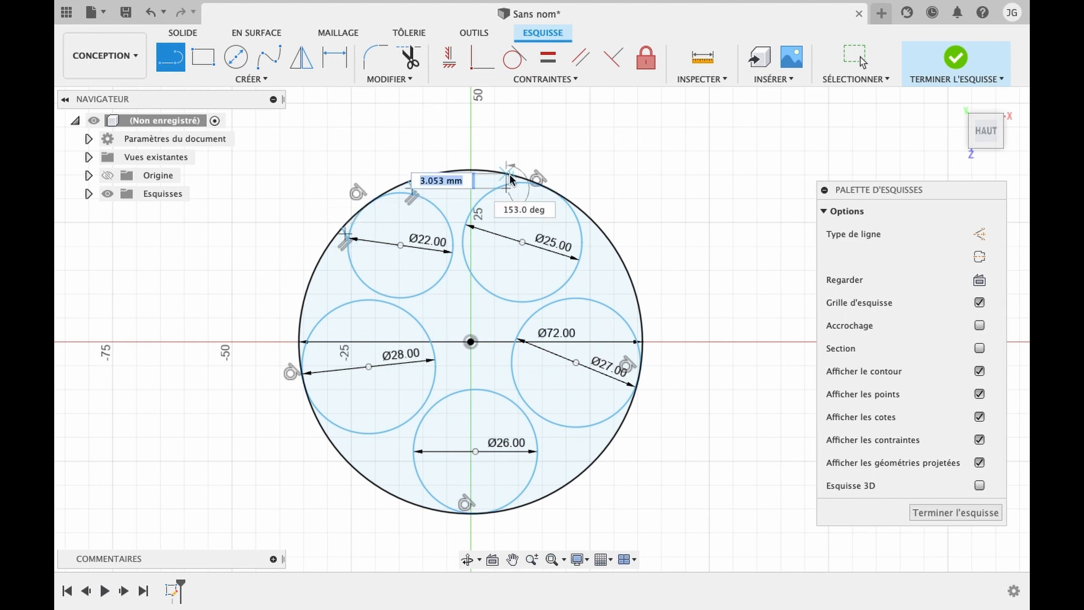
click(510, 179)
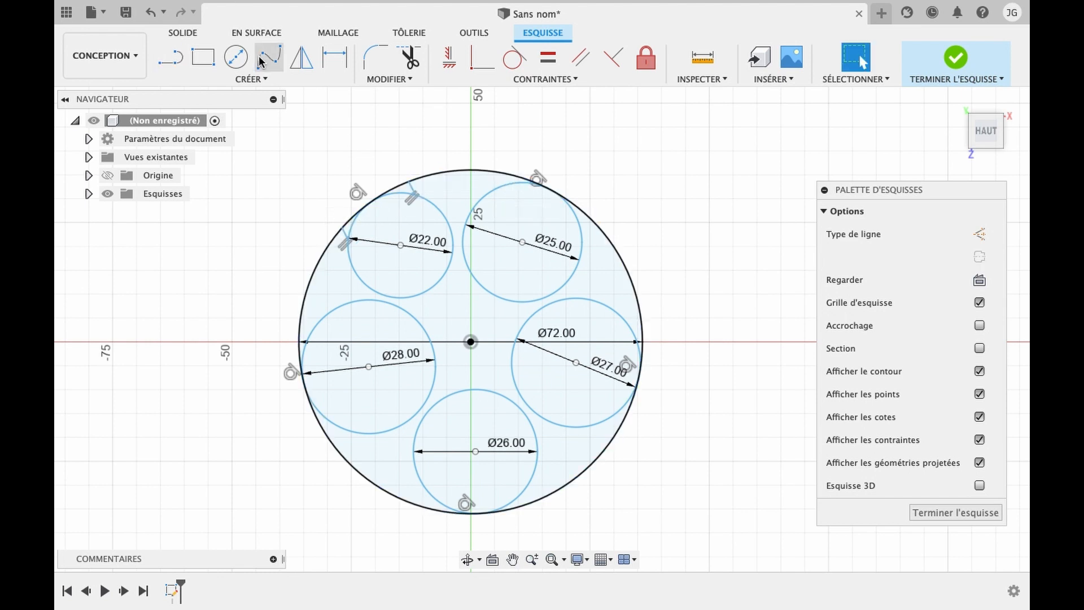
click(507, 184)
click(508, 174)
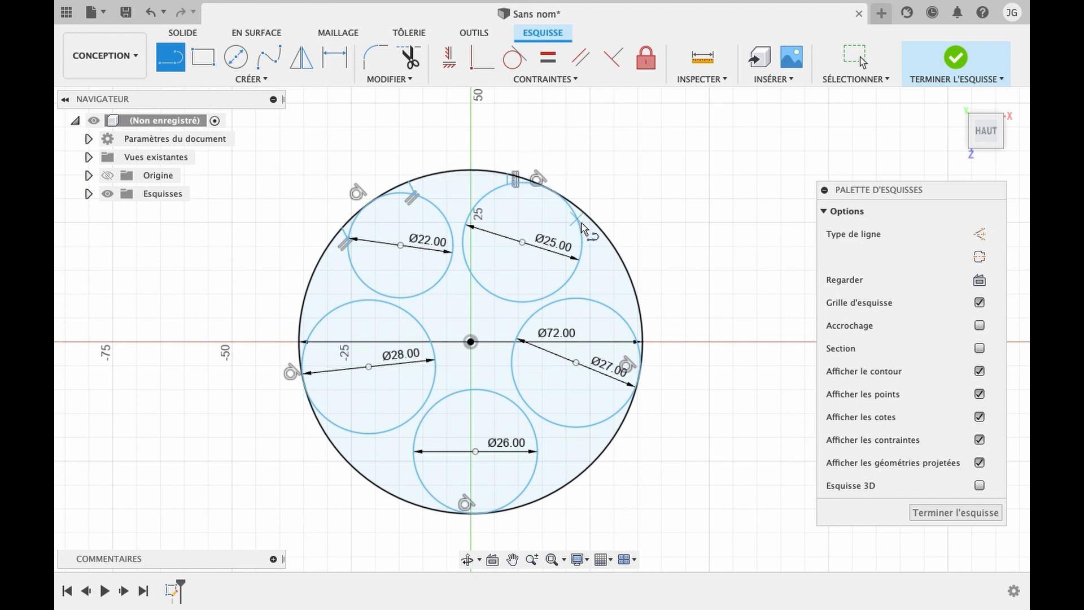
click(582, 227)
click(590, 222)
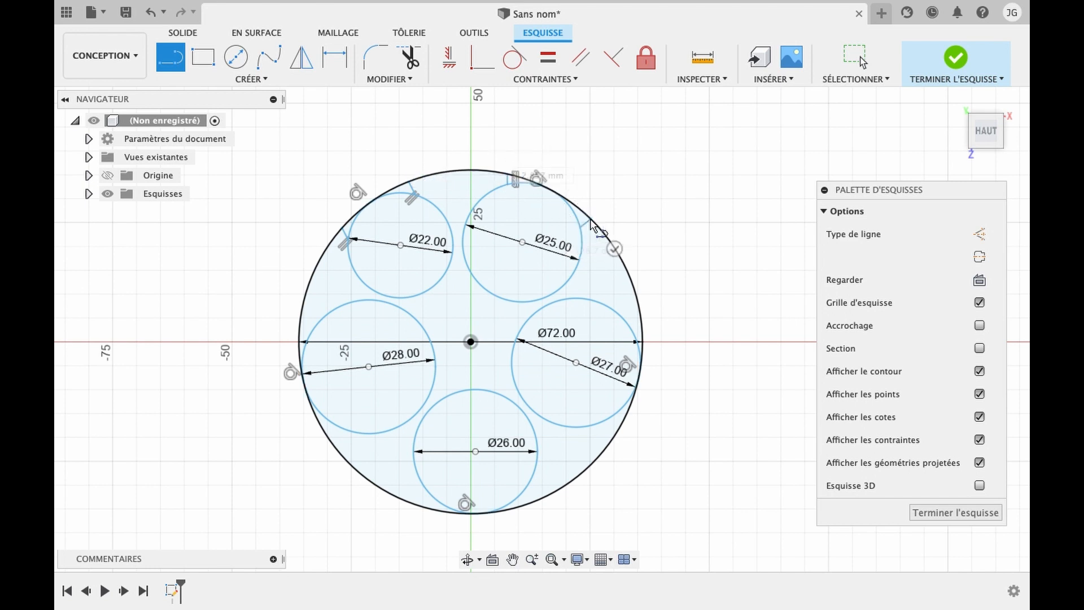
Connect the 27 mm circle to the outer circle with a short line above and another below their tangent point.
click(631, 327)
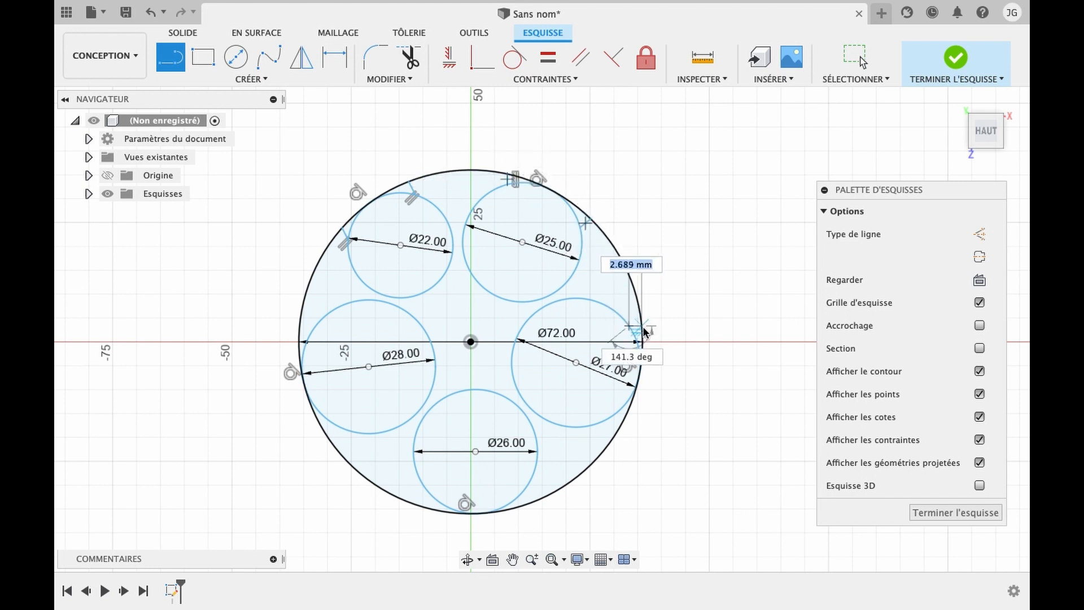
click(642, 331)
click(607, 421)
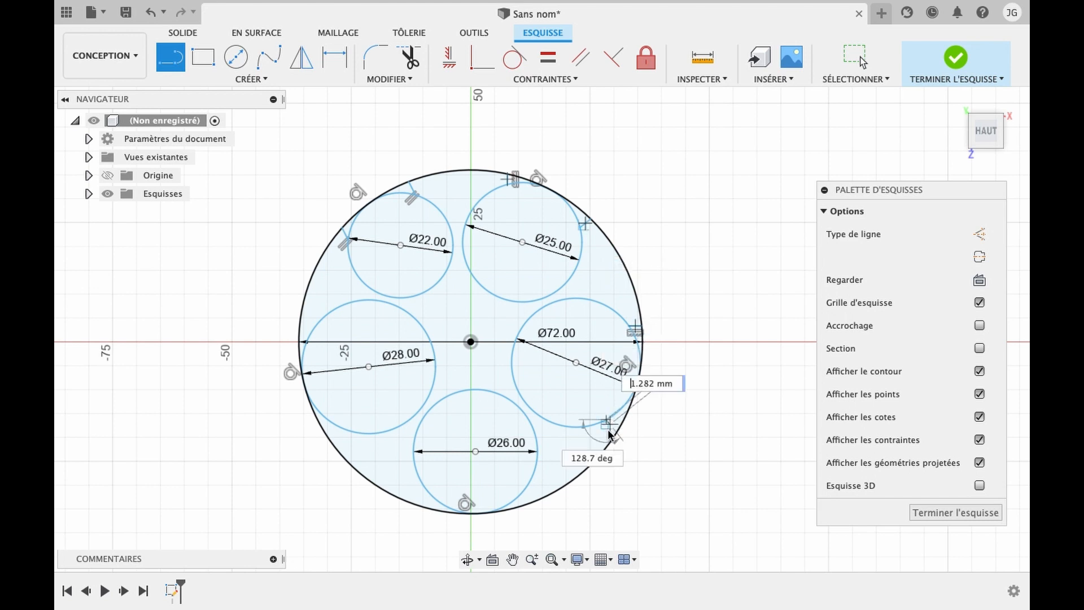
click(615, 429)
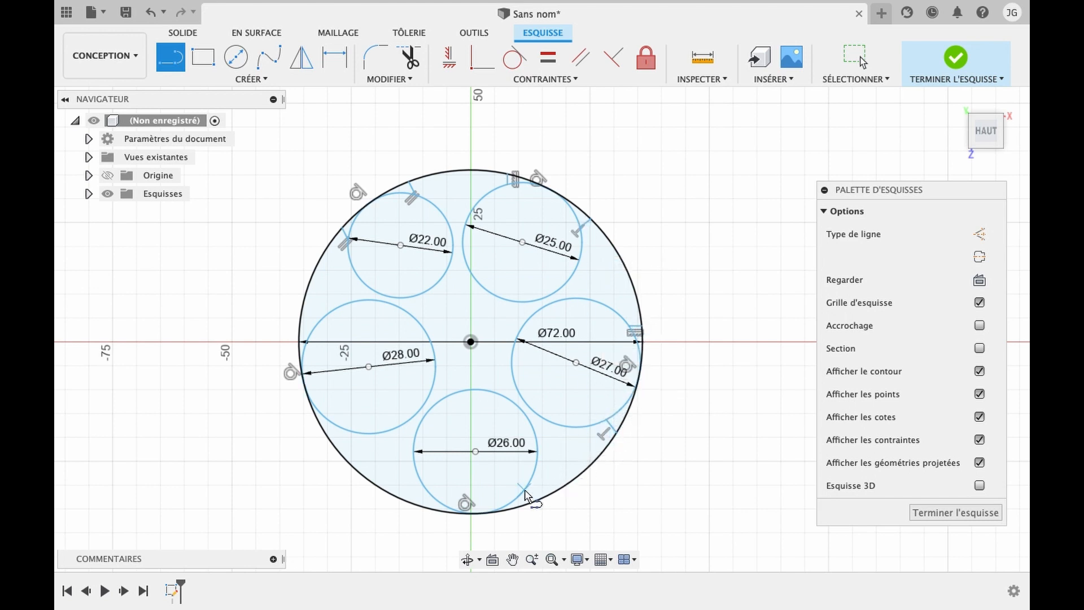
Connect the 26 mm circle to the outer circle with a short vertical line on each side of their tangent point.
click(524, 490)
click(525, 508)
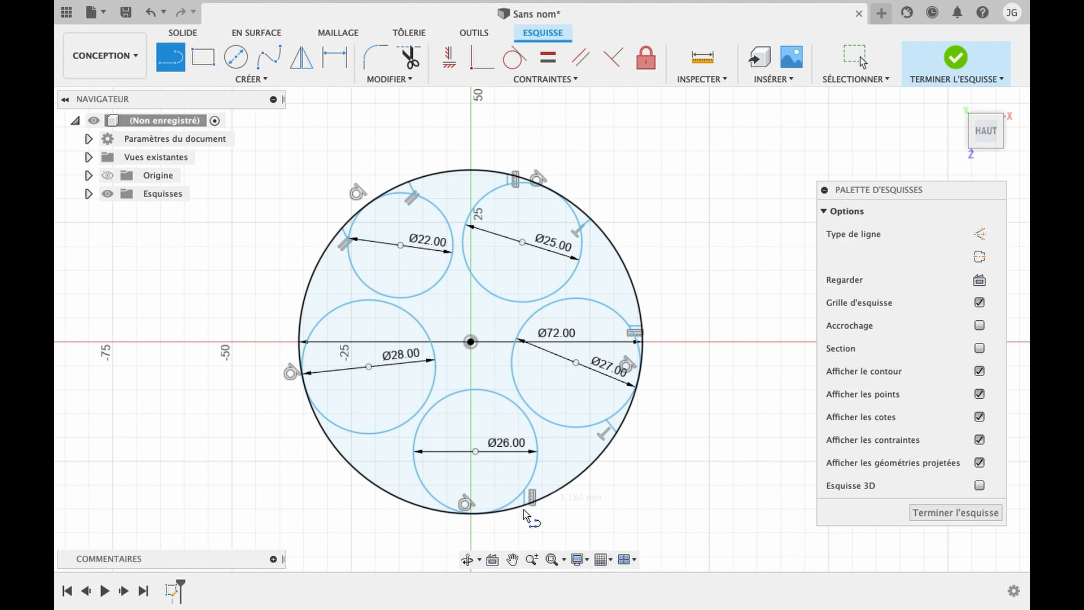
click(427, 489)
click(430, 509)
Connect the 28 mm circle to the outer circle with a short line above and another below their tangent point.
click(310, 340)
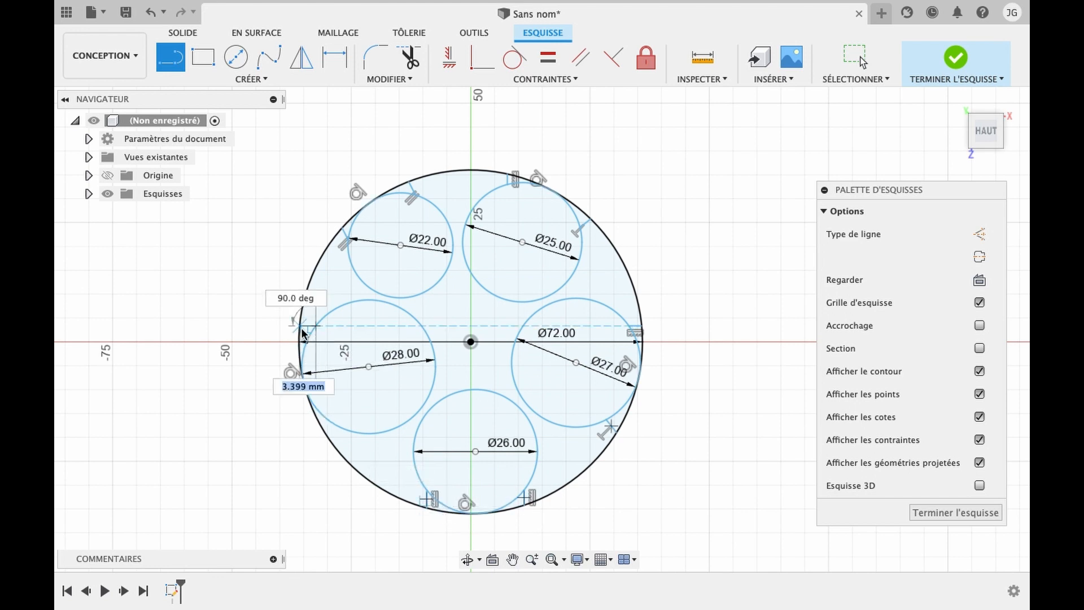
click(300, 338)
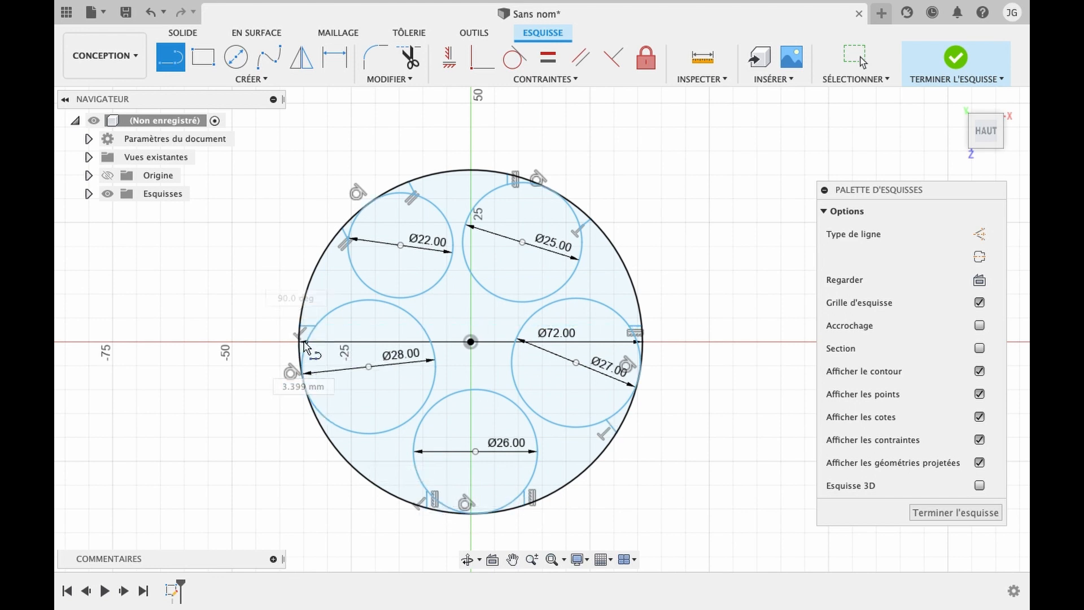
click(333, 429)
click(325, 434)
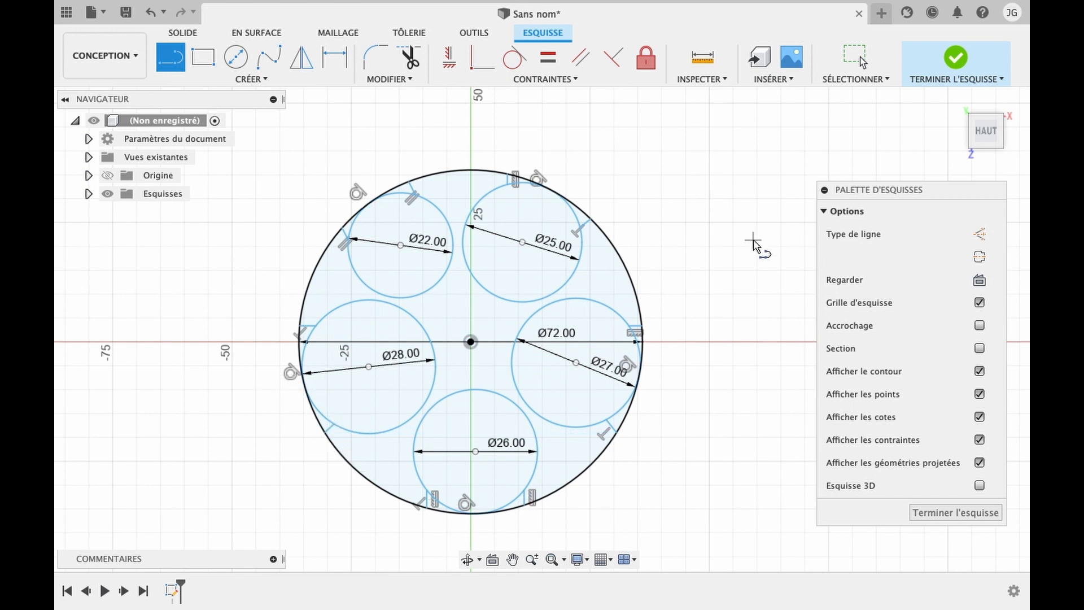
key(Escape)
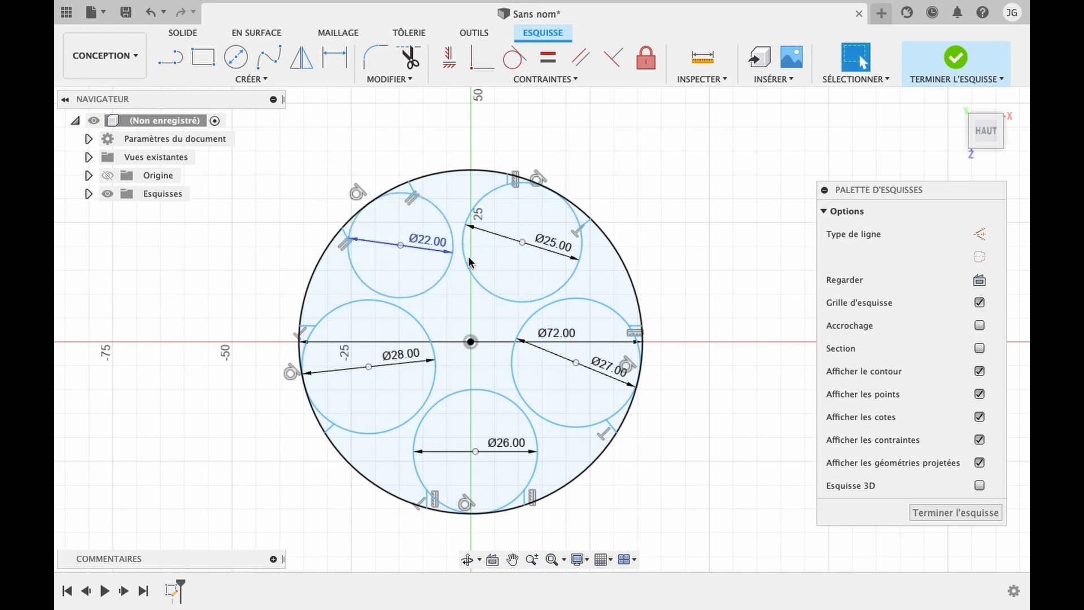
Trim the arcs of the outer circle and the 22 mm circle between their two connecting lines to open the pocket outward.
key(t)
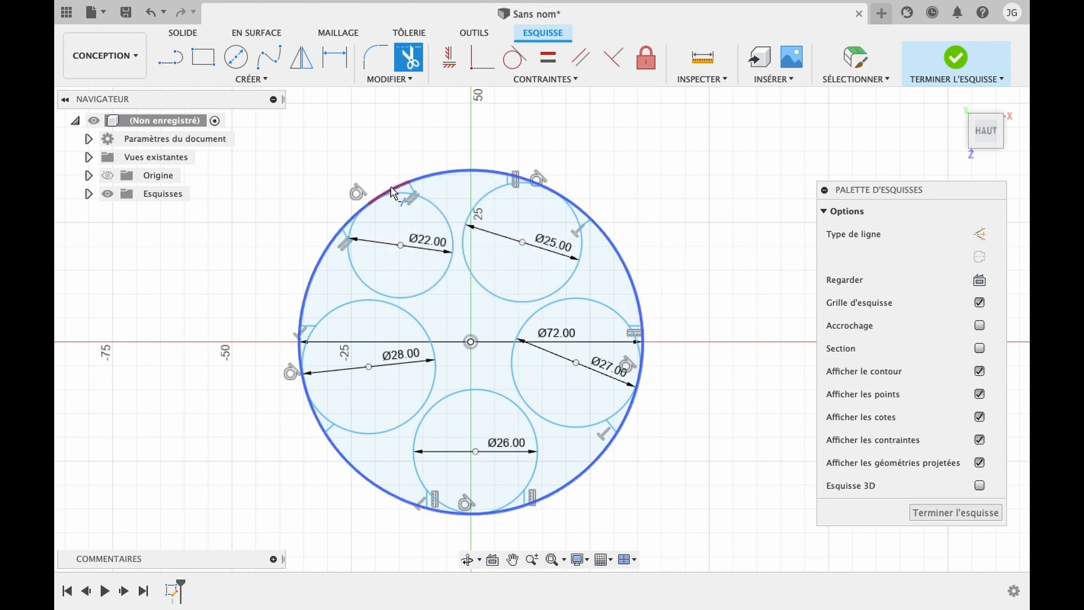
click(391, 192)
click(395, 200)
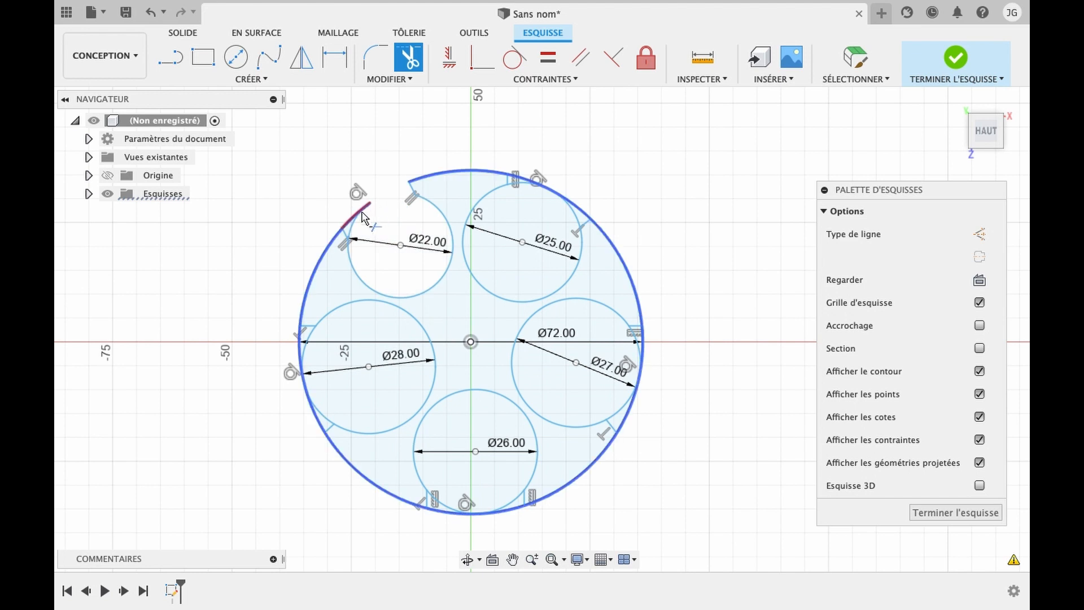
click(360, 222)
click(361, 225)
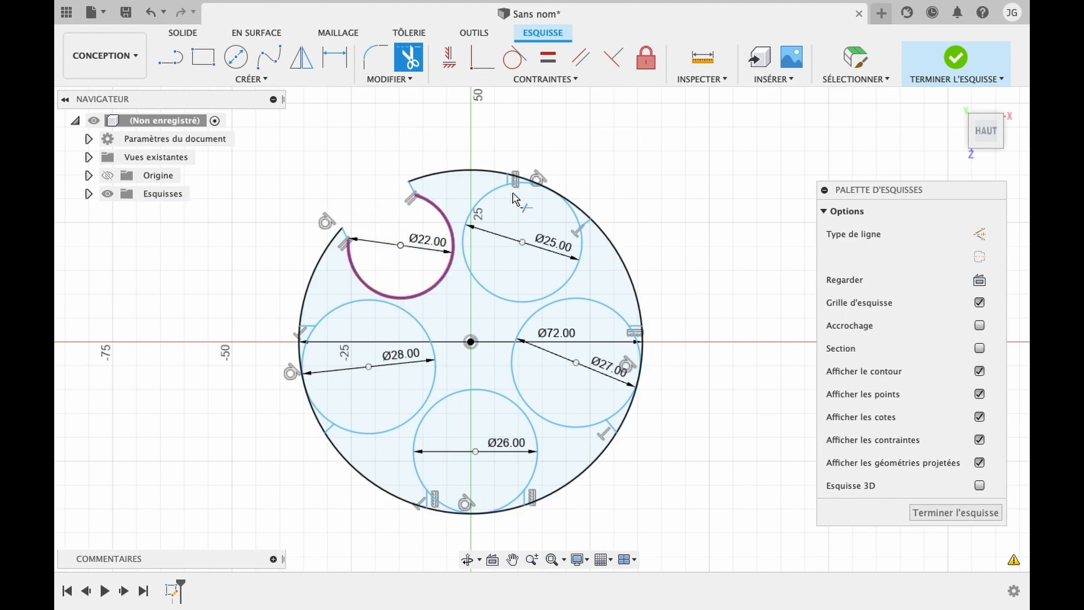
Trim the arcs of the outer circle and the 25 mm circle between their two connecting lines to open the pocket outward.
click(443, 217)
click(522, 185)
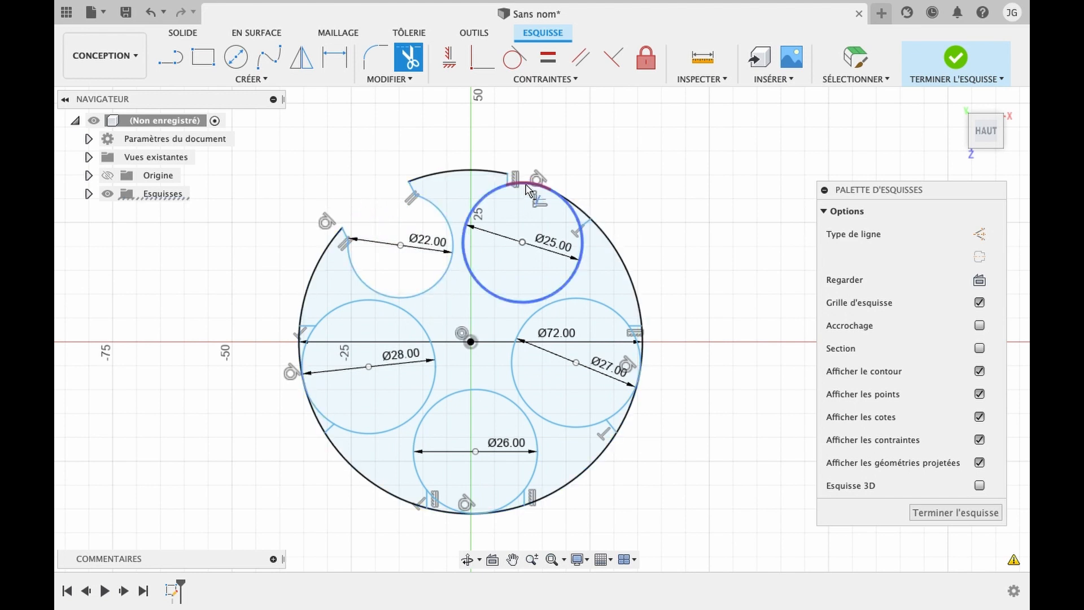
click(528, 188)
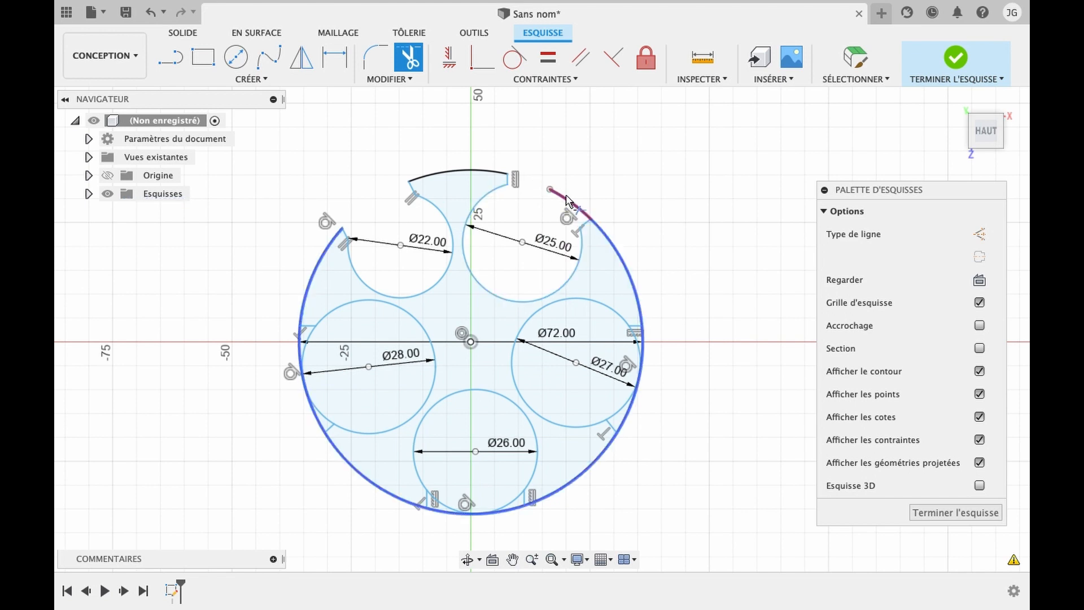
click(568, 199)
Trim the outer-circle and inner-circle arcs between the connecting lines of the 27 mm and 26 mm circles to open both pockets outward.
click(639, 351)
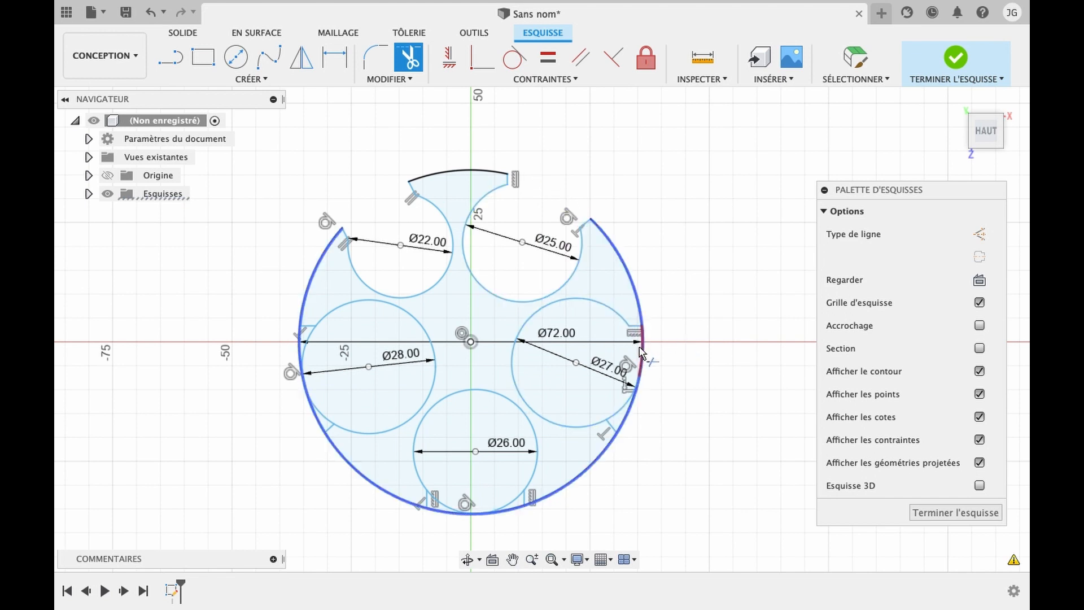
click(634, 406)
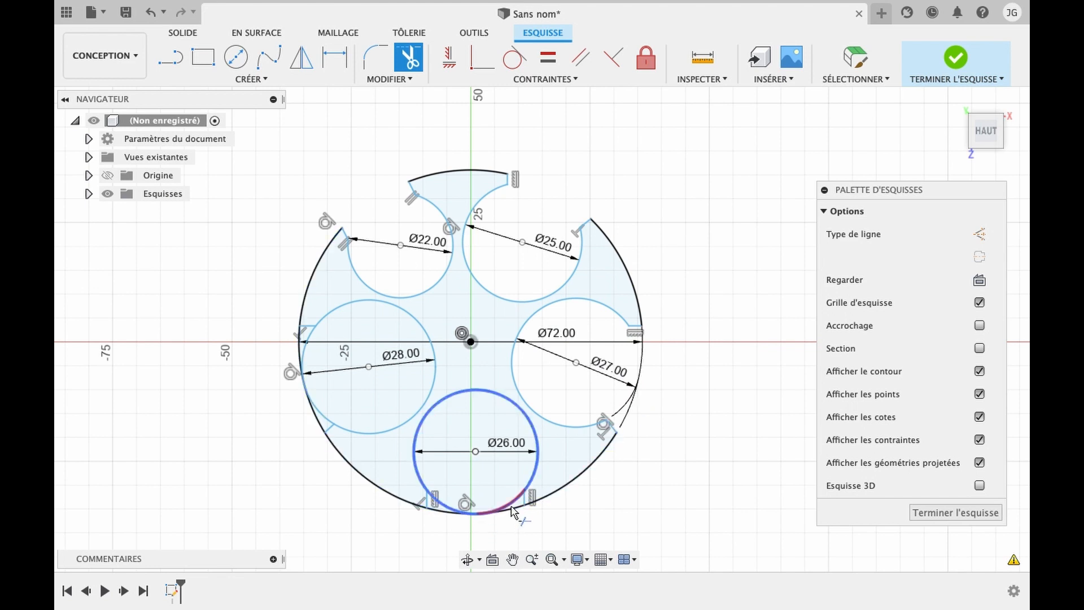
click(512, 510)
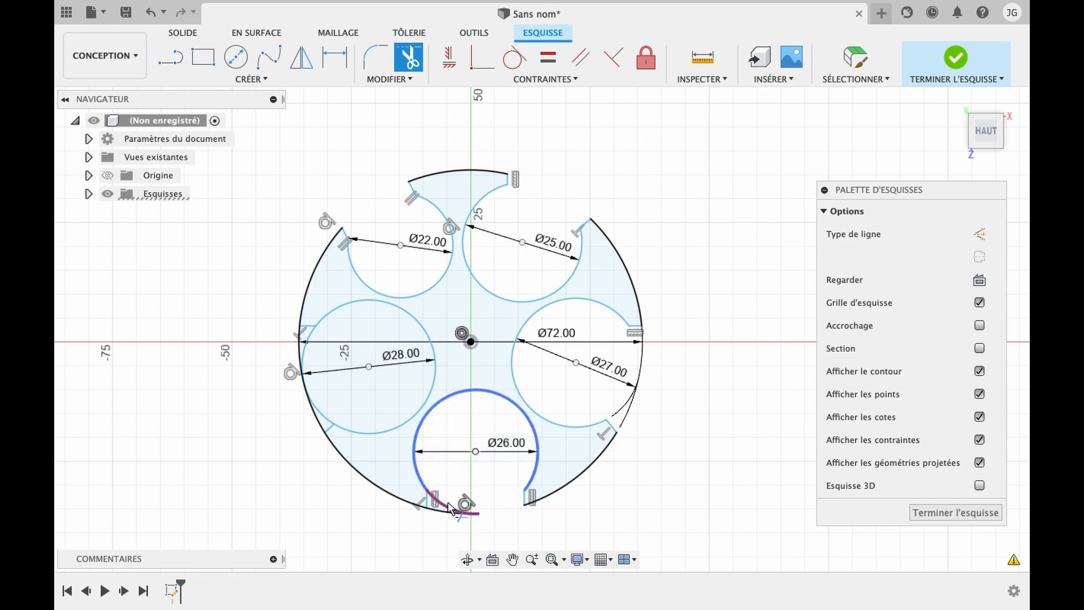
click(445, 515)
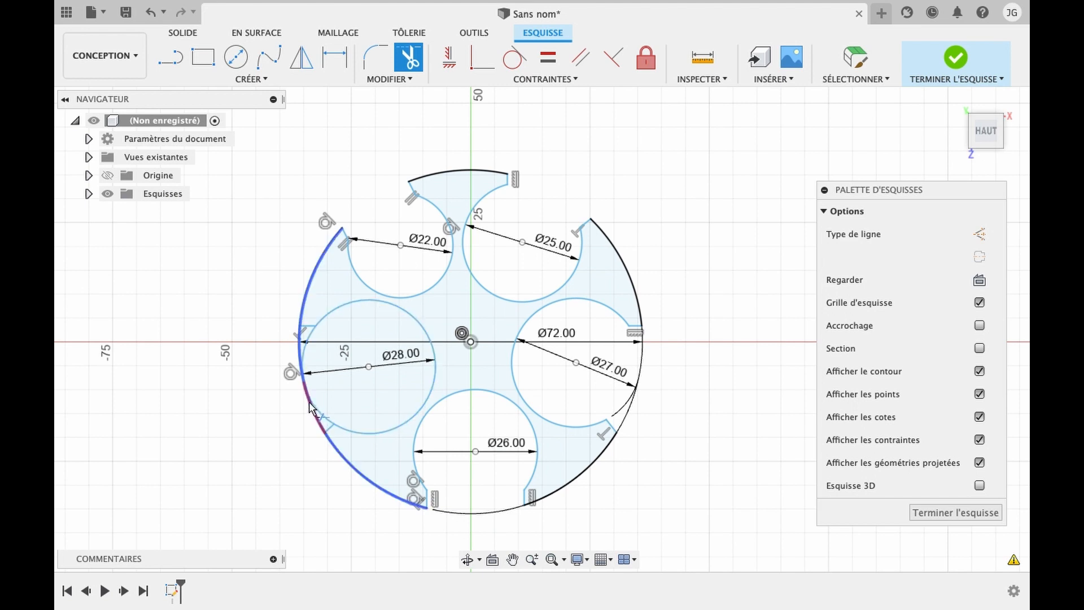
Trim the arcs of the outer circle and the 28 mm circle between their connecting lines to open the last pocket.
click(323, 419)
click(310, 395)
click(303, 353)
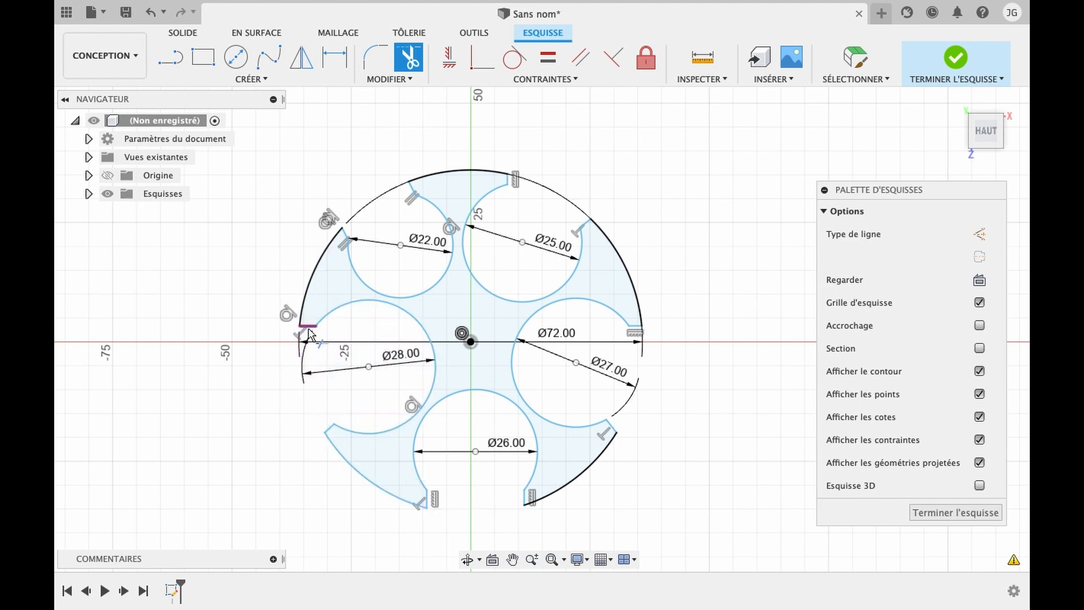
click(305, 364)
key(Escape)
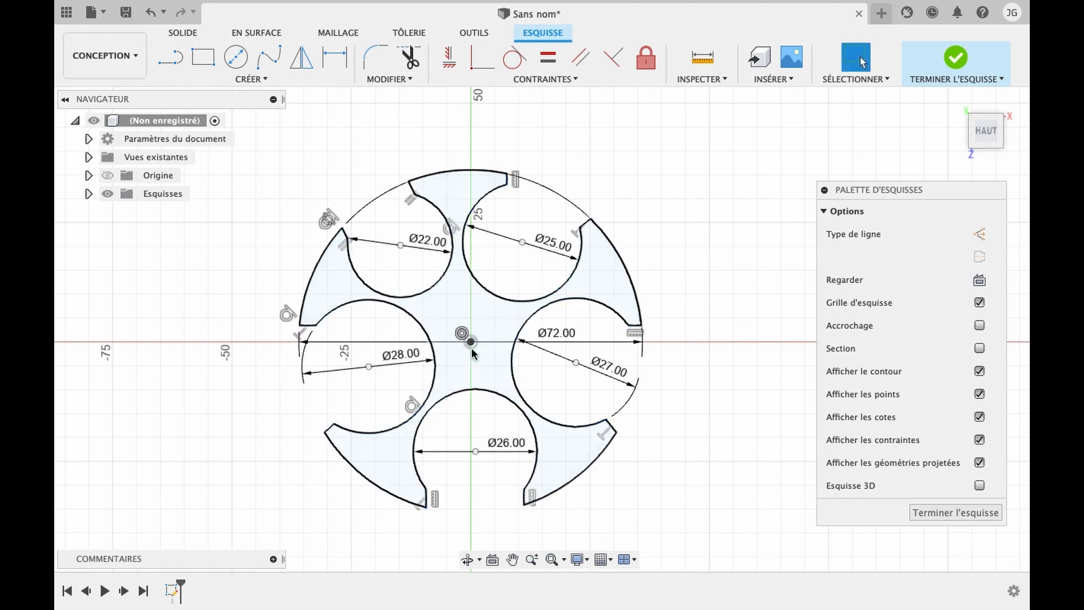
Extrude the closed five-pocket profile 50 mm upward as a new body.
click(452, 308)
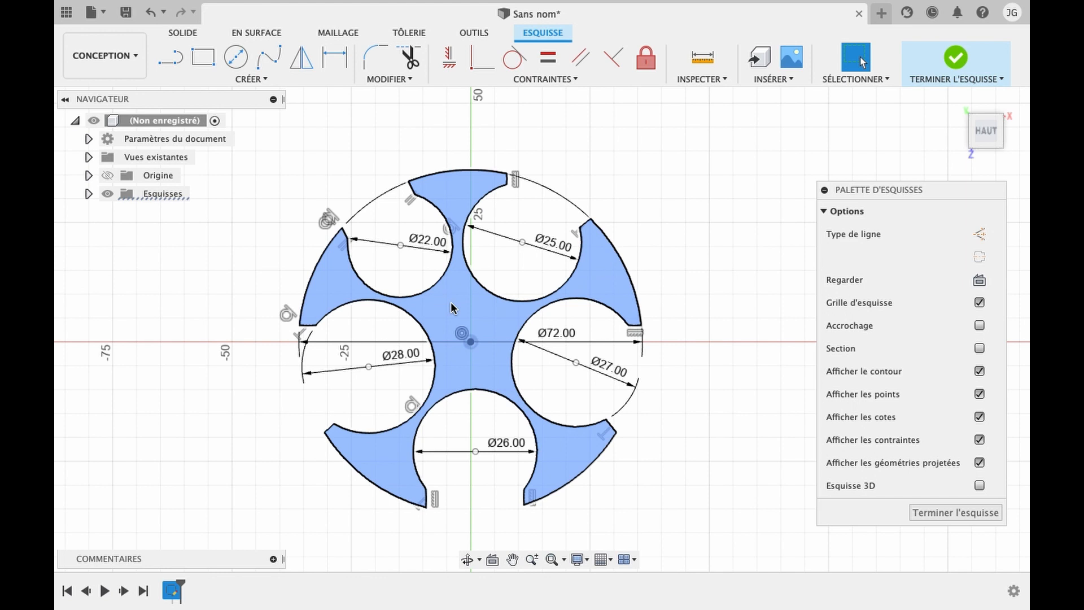
key(e)
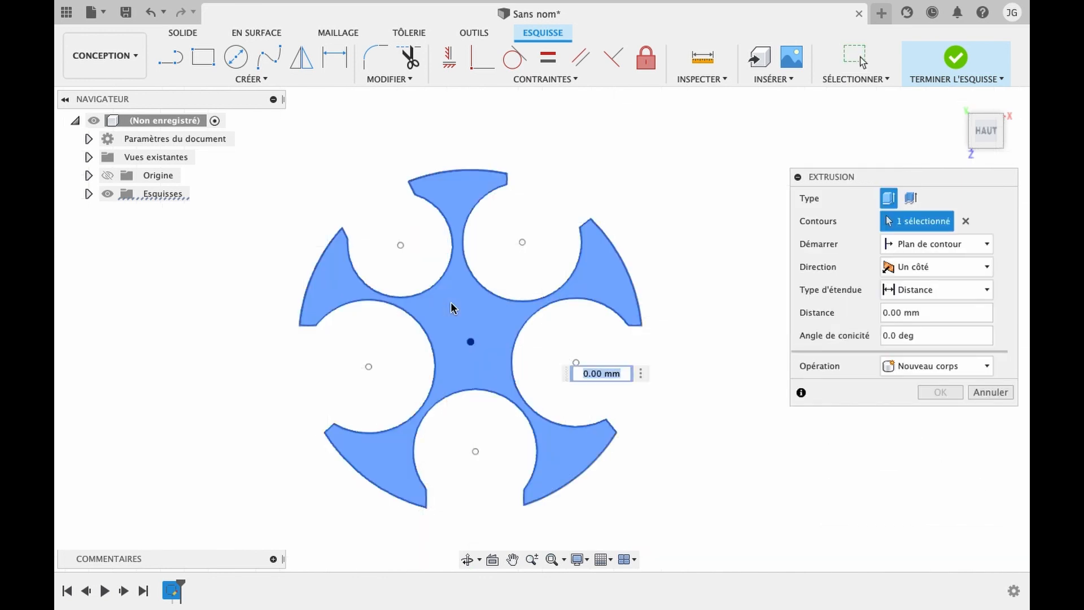
mouse_move(473, 345)
mouse_down()
mouse_move(502, 282)
mouse_move(499, 238)
mouse_up()
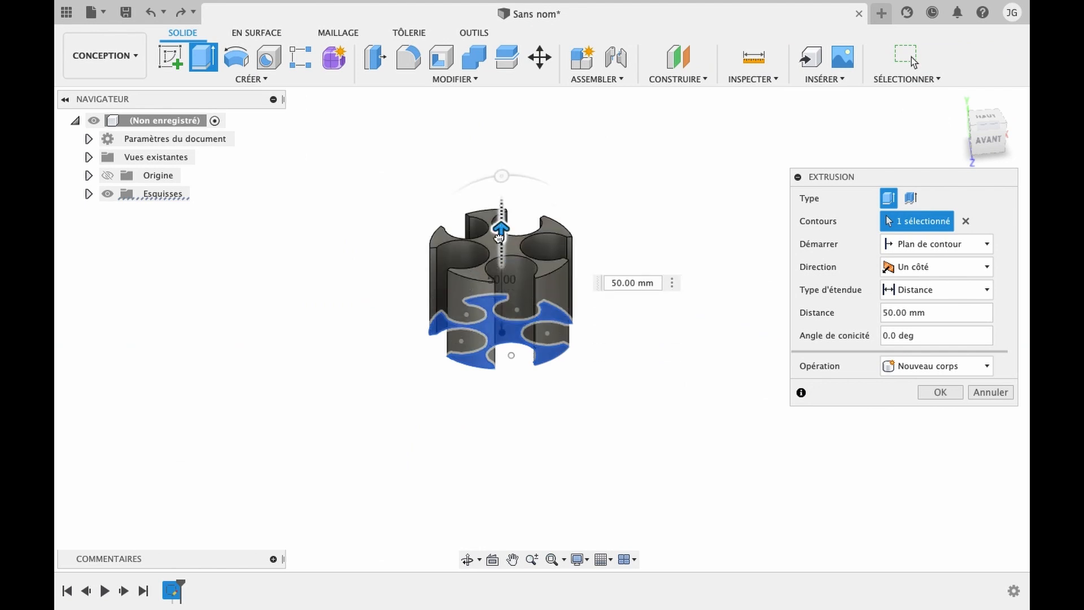
key(Return)
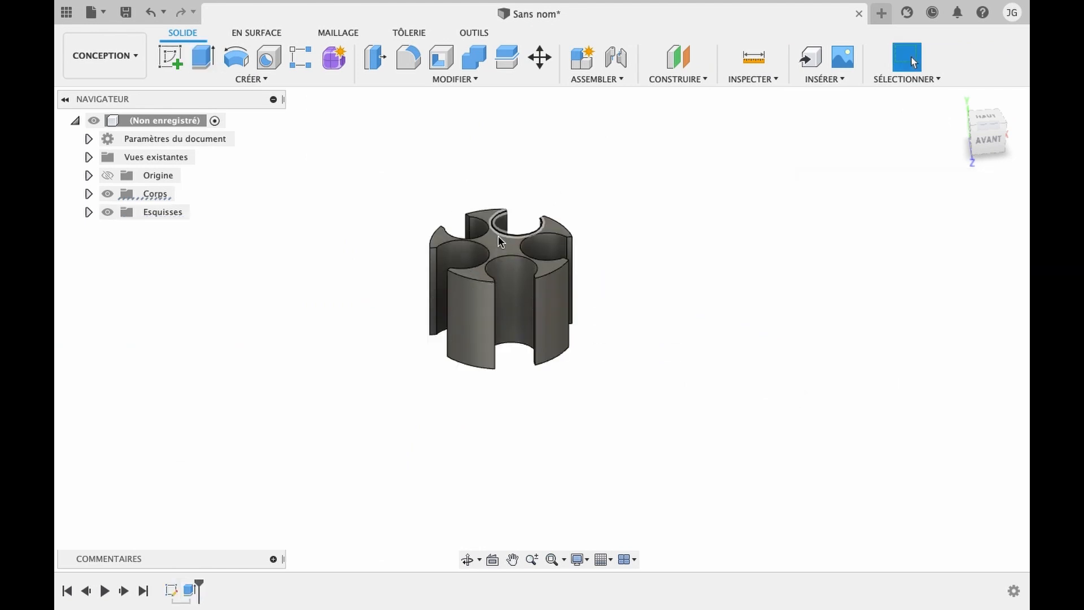
Sketch a circle on the body's underside, centred on the origin and reaching the outer edge of the arms.
click(467, 559)
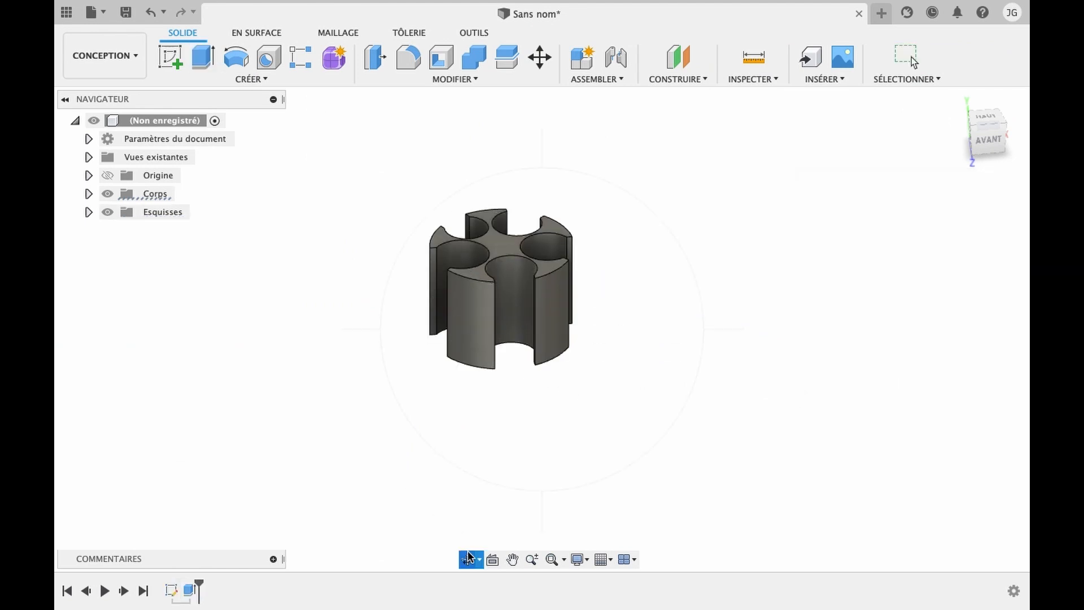
drag(525, 409, 541, 302)
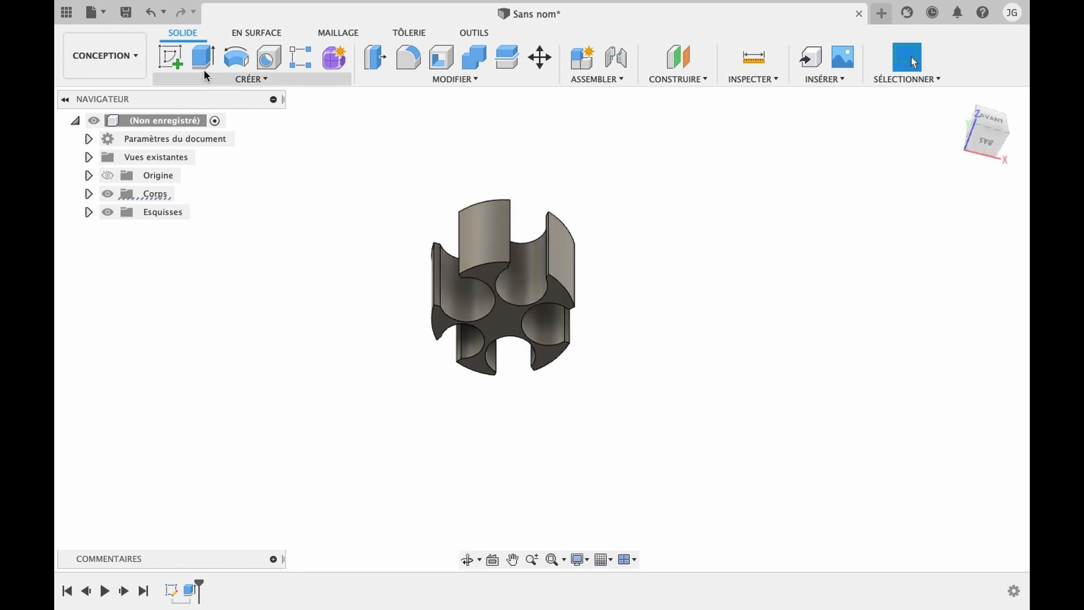
click(170, 56)
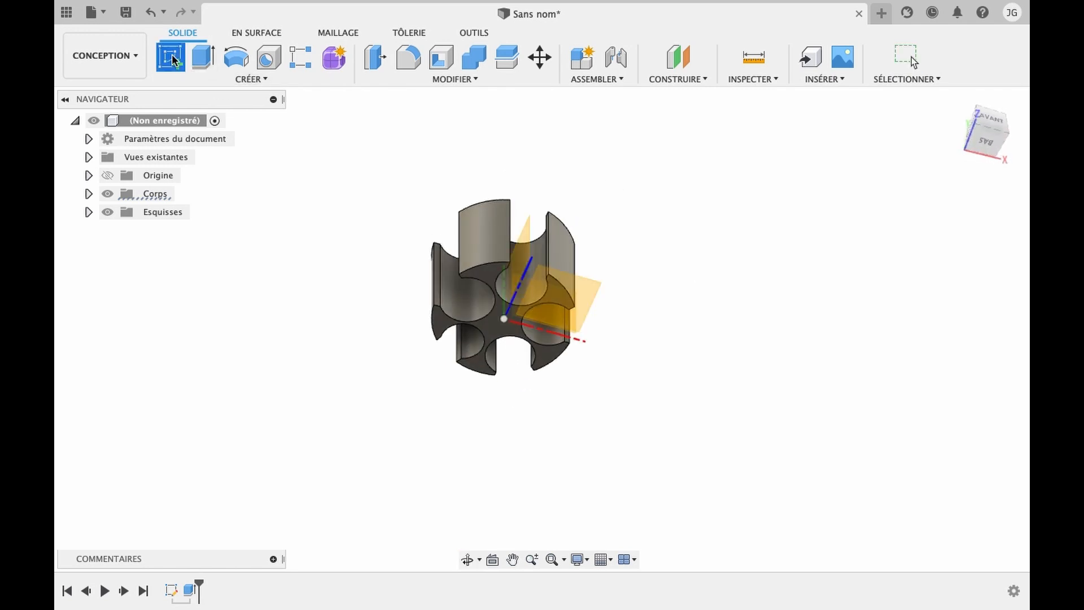
click(494, 325)
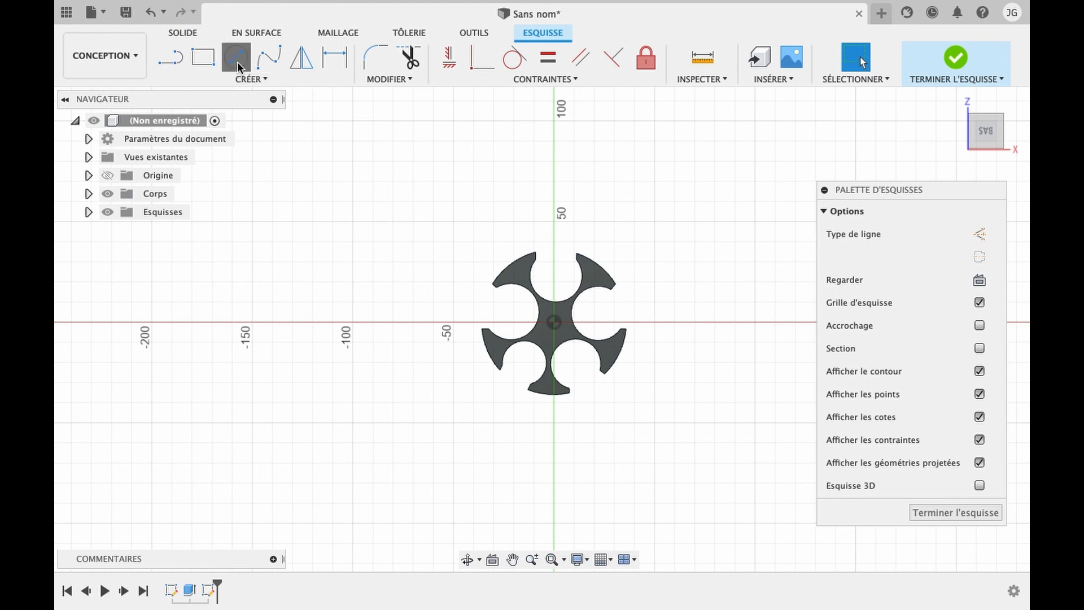
click(237, 58)
click(553, 322)
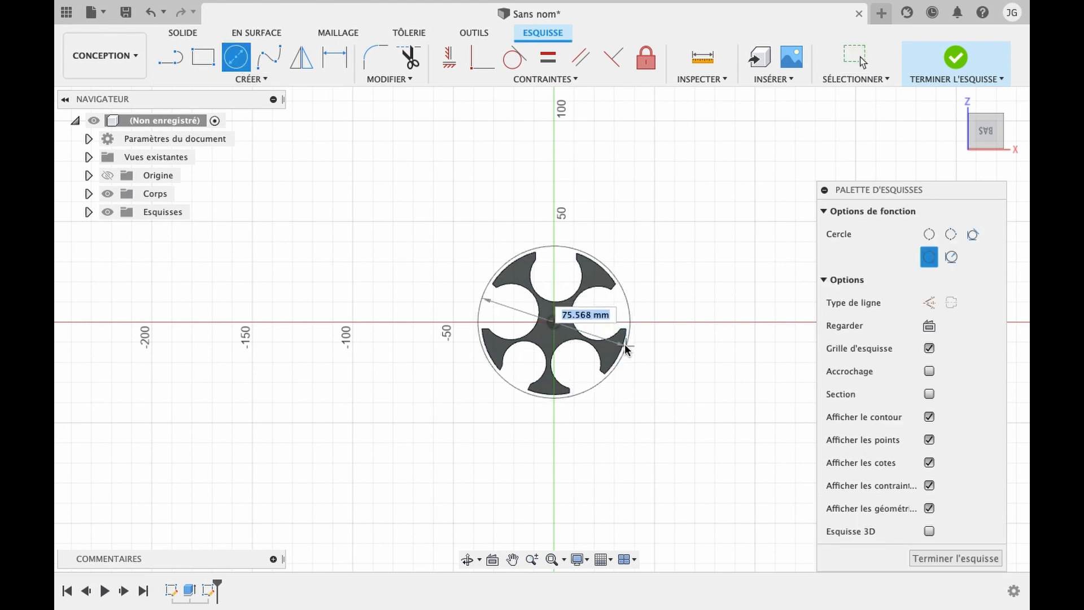
click(621, 346)
key(Escape)
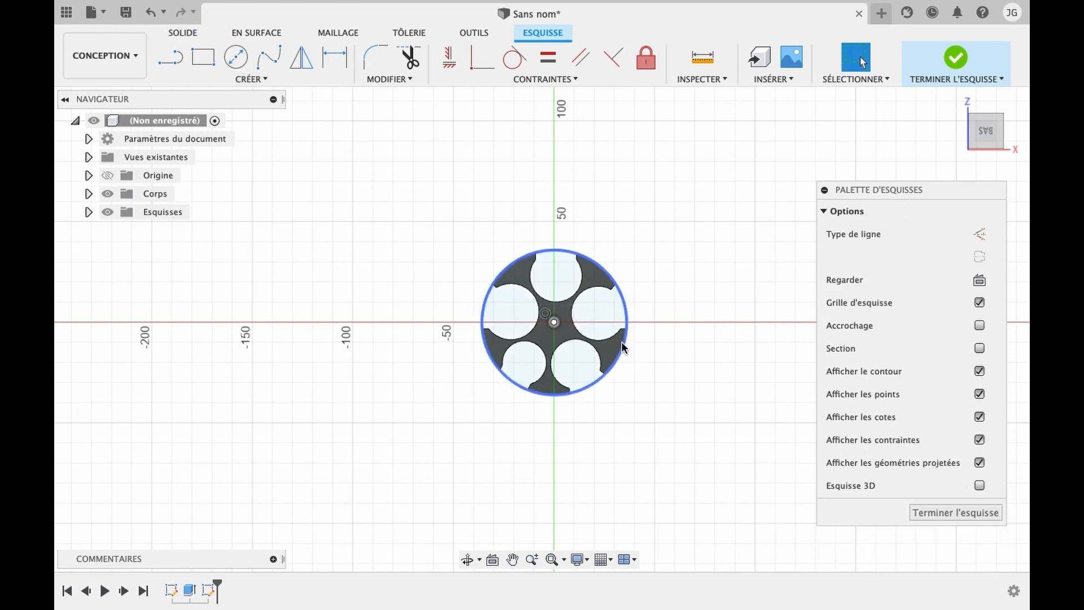
Extrude all five pocket areas and the central star area of the underside circle 2 mm downward to form a closed base.
key(e)
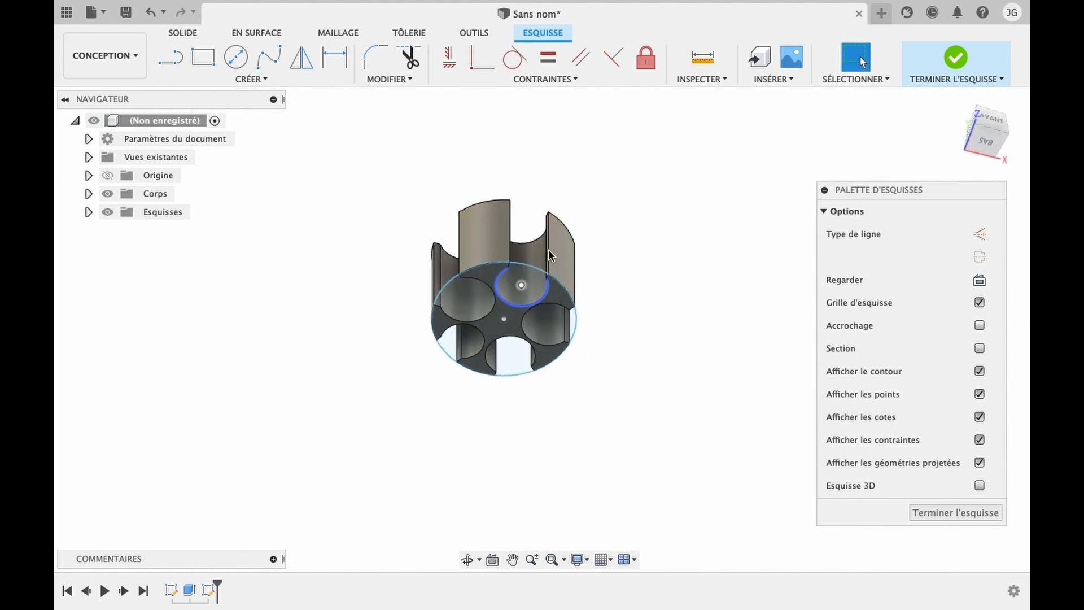
click(511, 363)
click(460, 341)
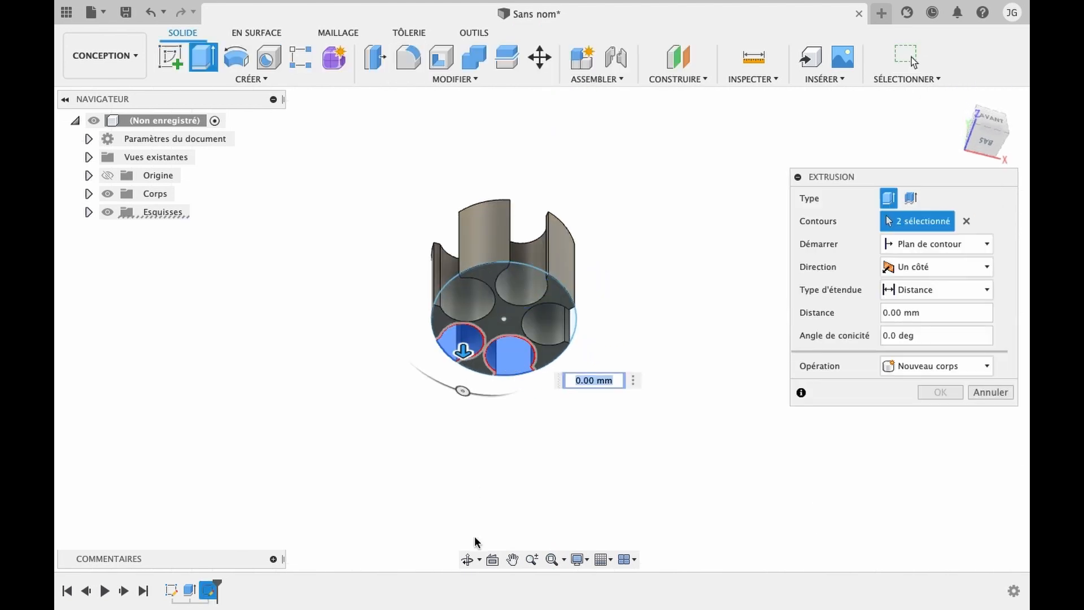
click(467, 559)
drag(514, 382, 526, 338)
key(Escape)
click(460, 305)
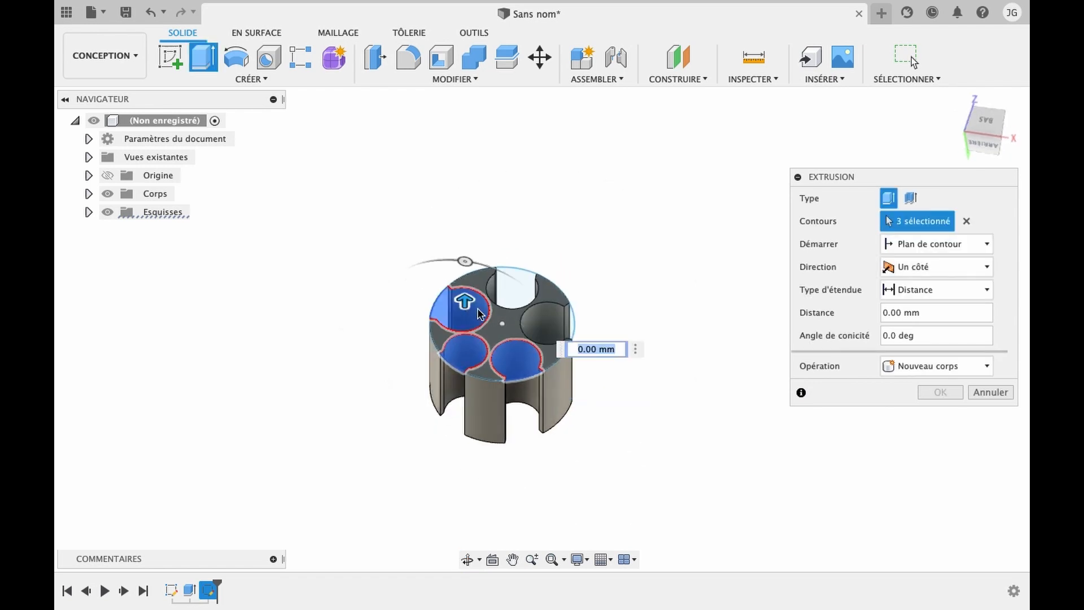
click(514, 285)
click(550, 329)
click(497, 329)
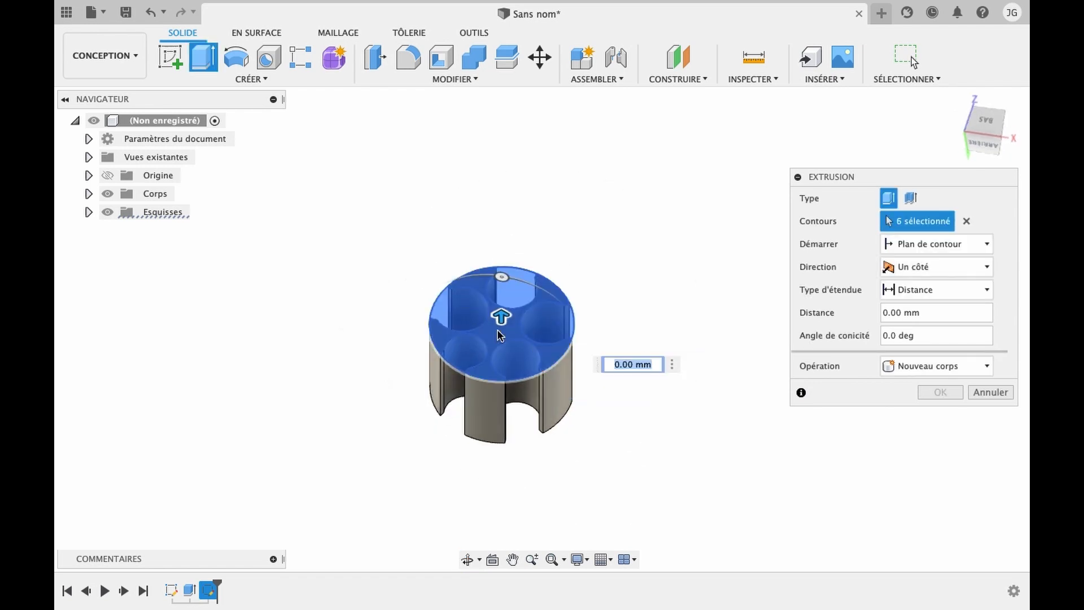
text(2)
key(Return)
key(Return)
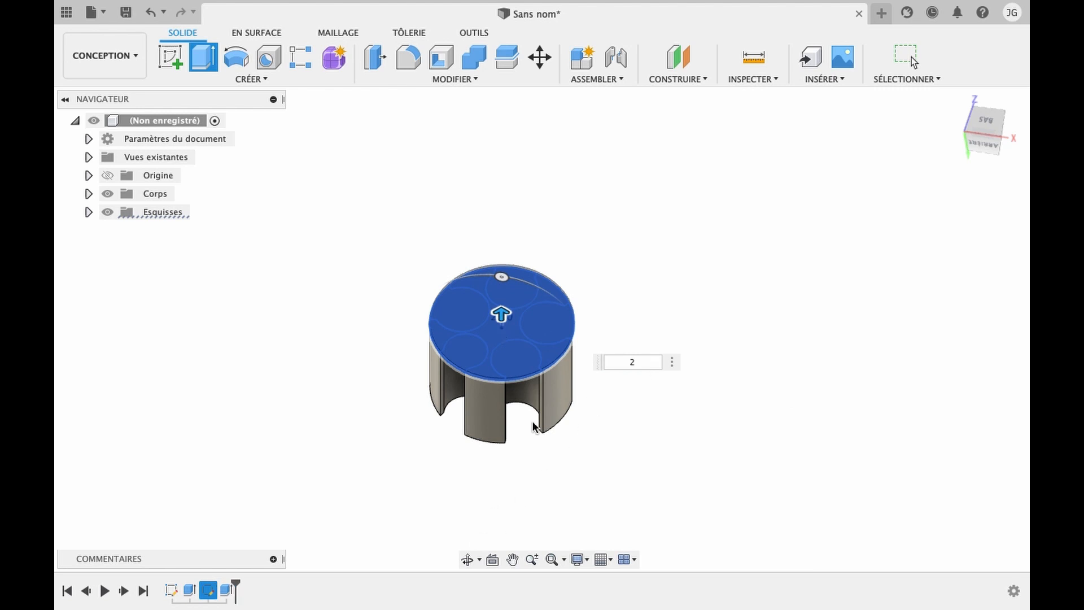
Start a new sketch on the body's star-shaped top face, opposite the closed base.
click(467, 559)
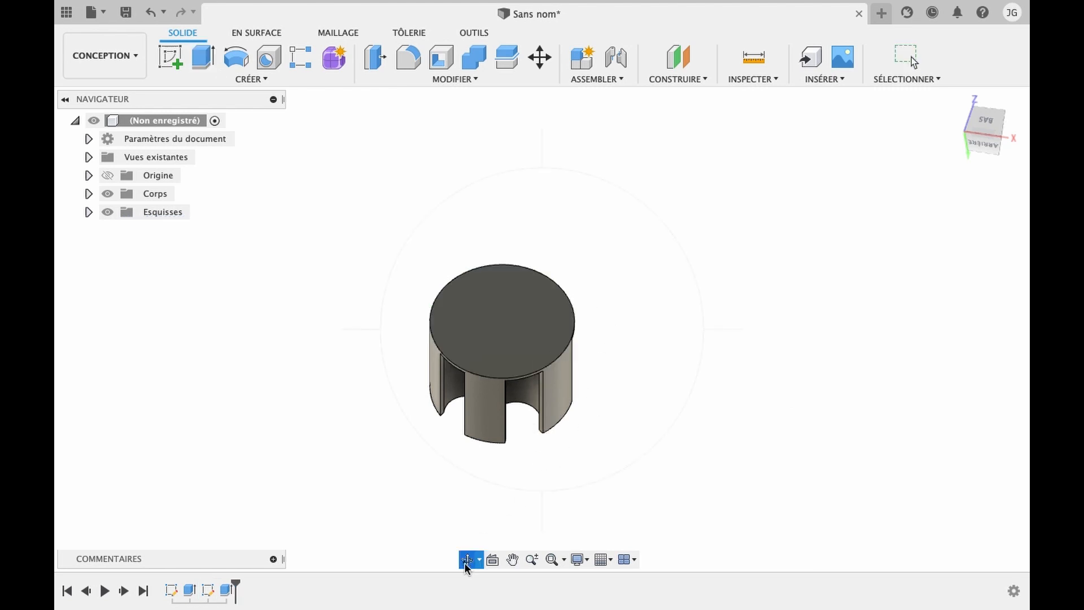
drag(505, 459, 520, 209)
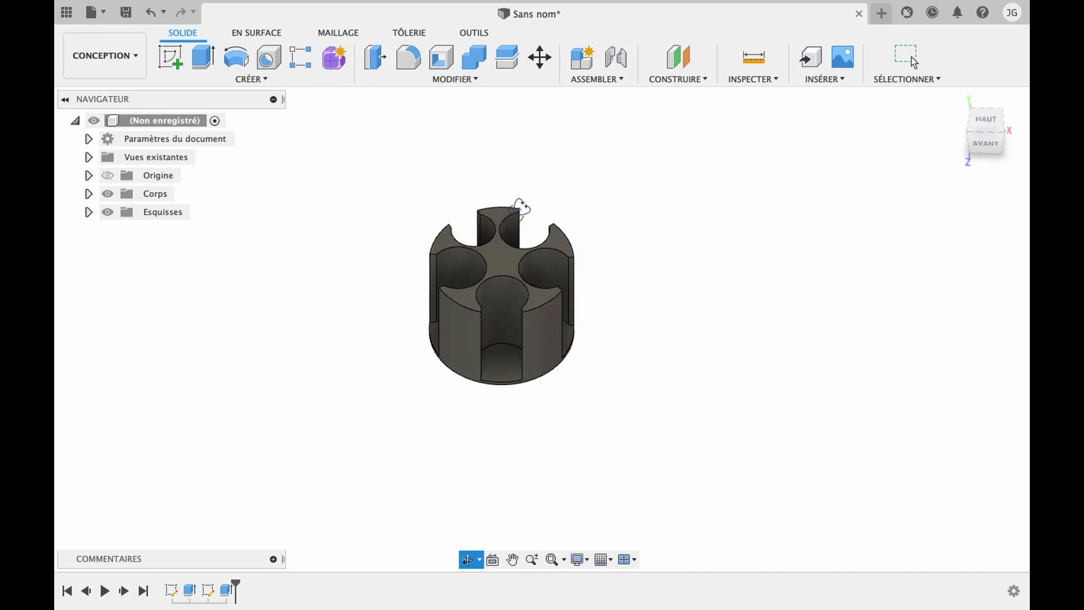
key(Escape)
click(170, 57)
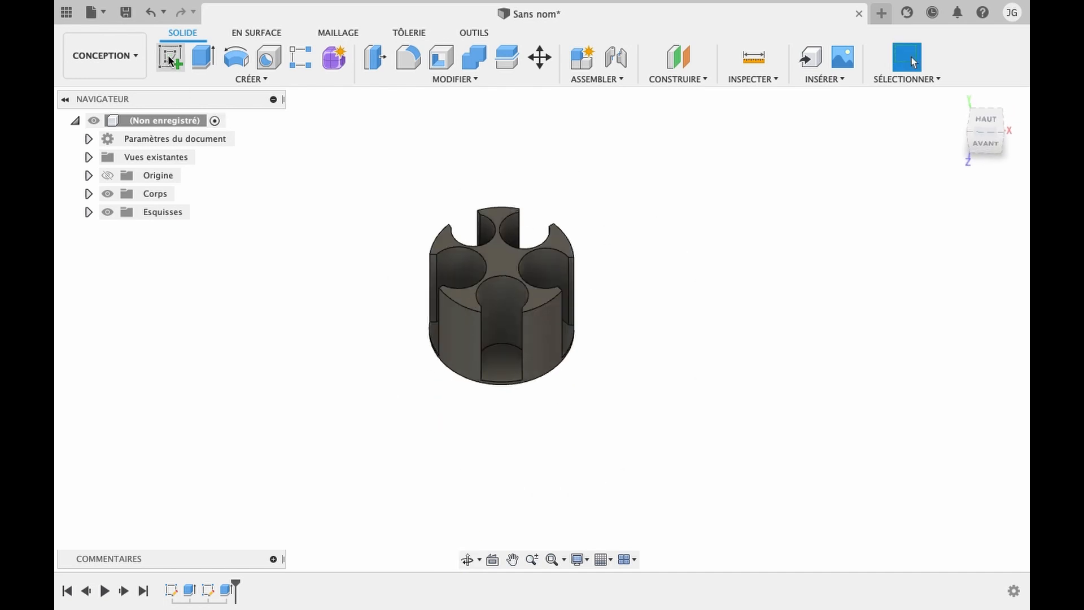
click(494, 267)
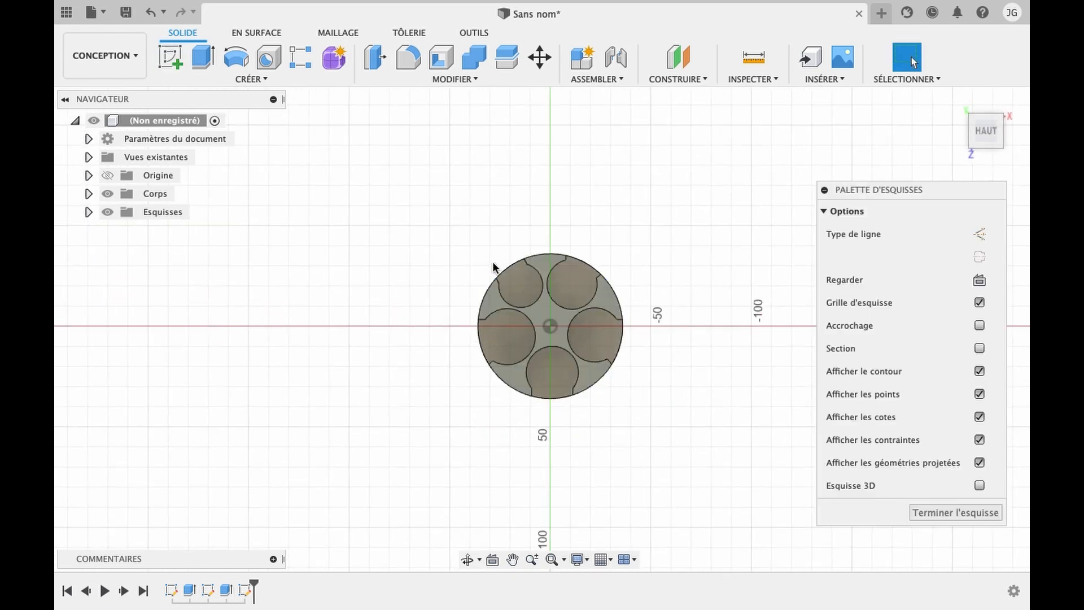
Draw a centre rectangle at the origin of the top face, 15 mm high and 10 mm wide.
scroll(525, 314, up, 6)
scroll(553, 355, up, 5)
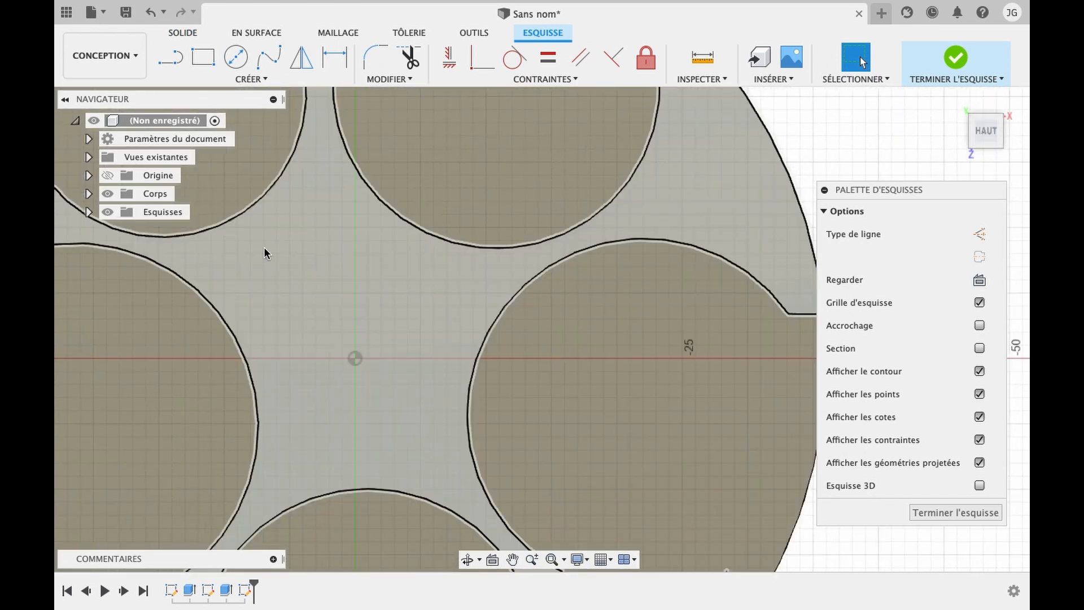
click(248, 79)
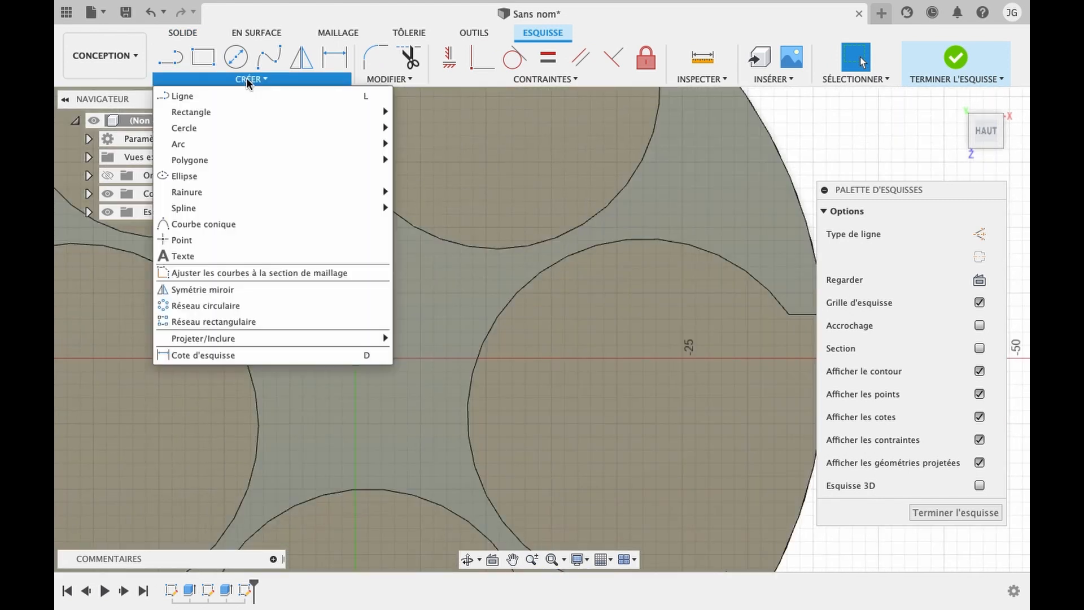
mouse_move(271, 117)
click(433, 143)
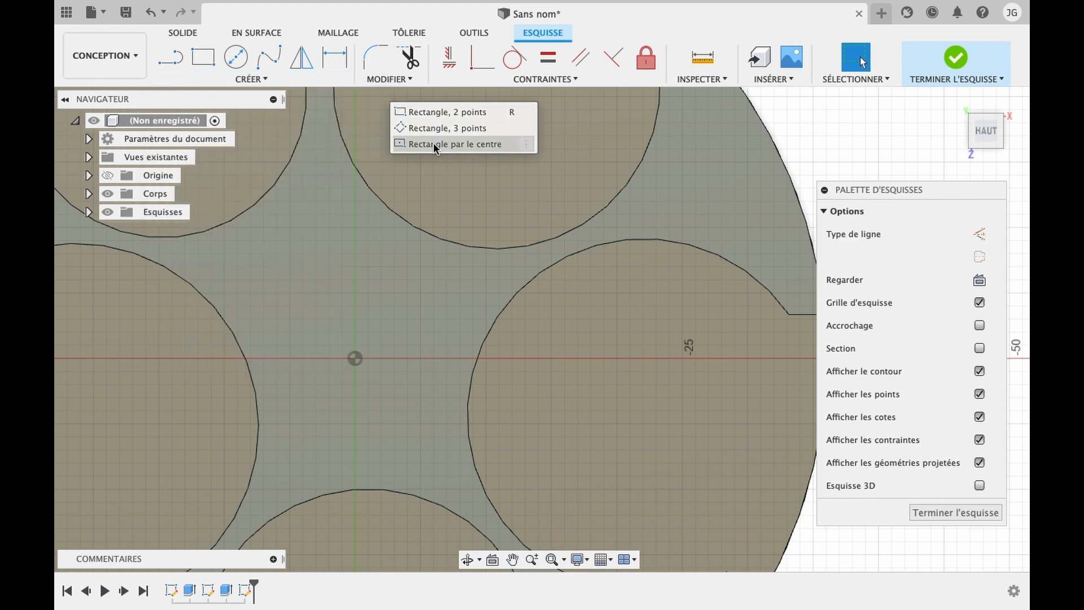
click(356, 358)
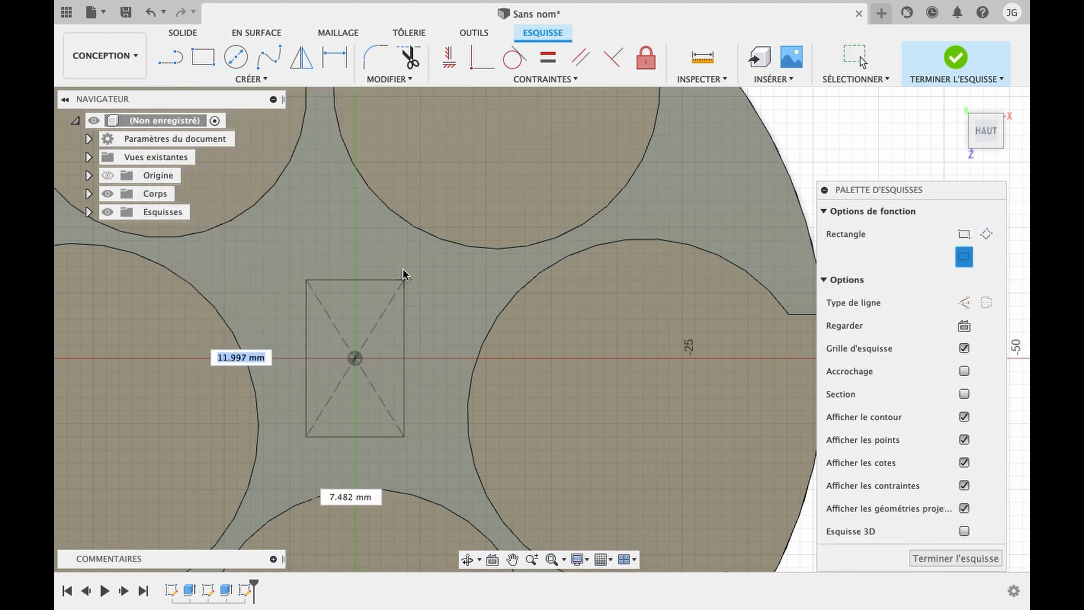
text(15)
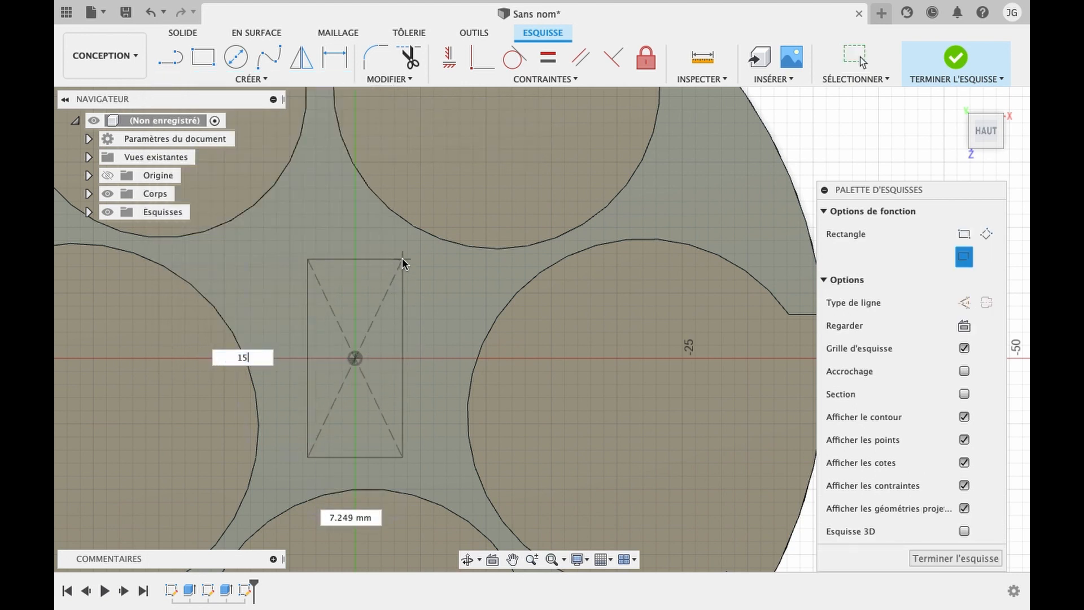
key(Tab)
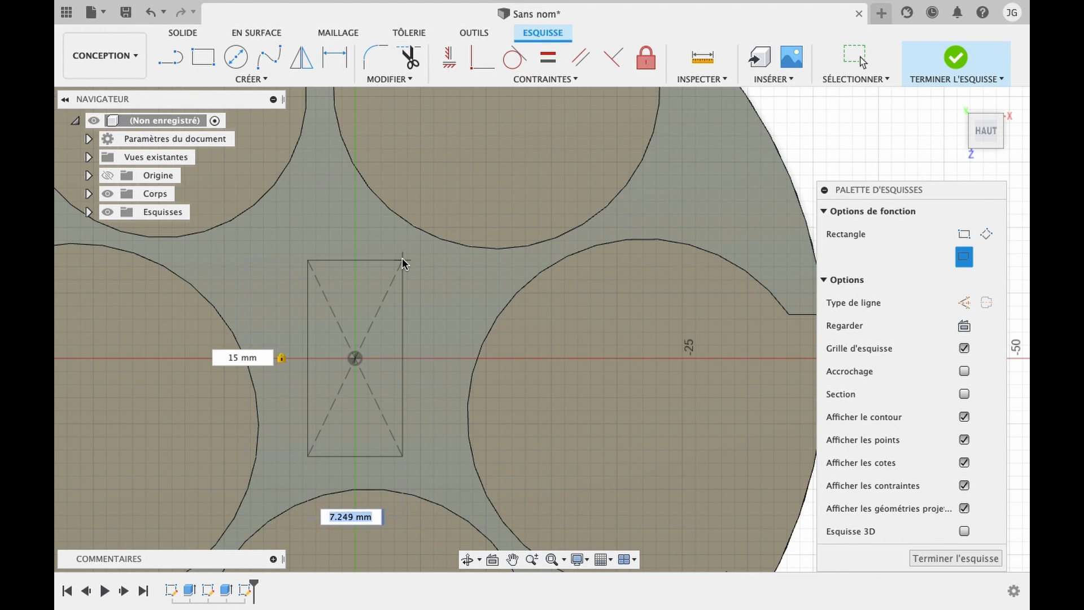
text(10)
key(Return)
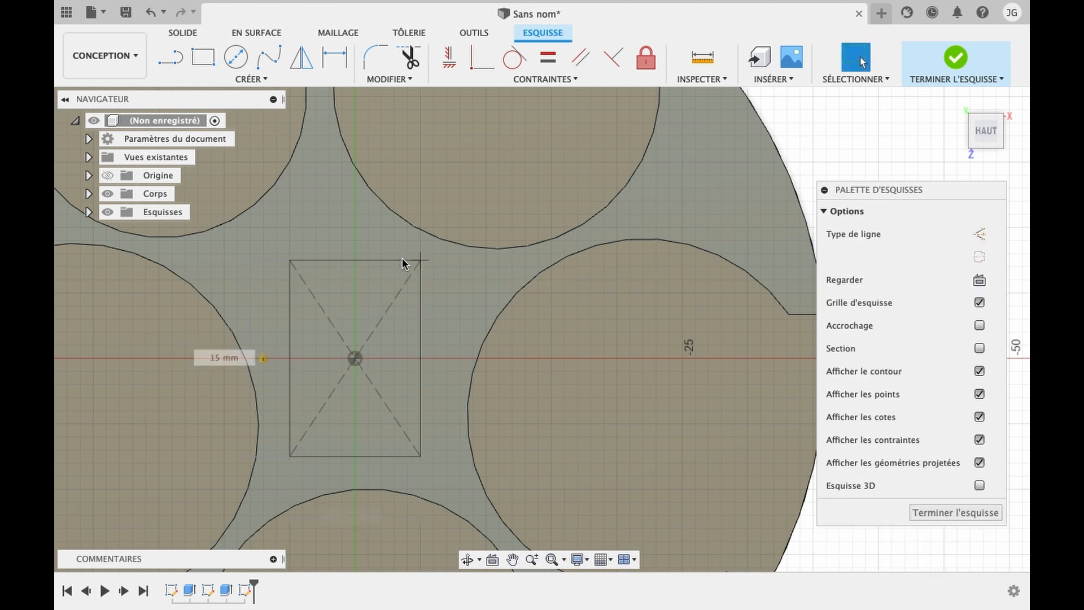
Extrude the centre rectangle 20 mm upward, joined to the holder, to form a tab on the top face.
click(465, 561)
drag(479, 449, 485, 362)
key(Escape)
click(402, 341)
text(e)
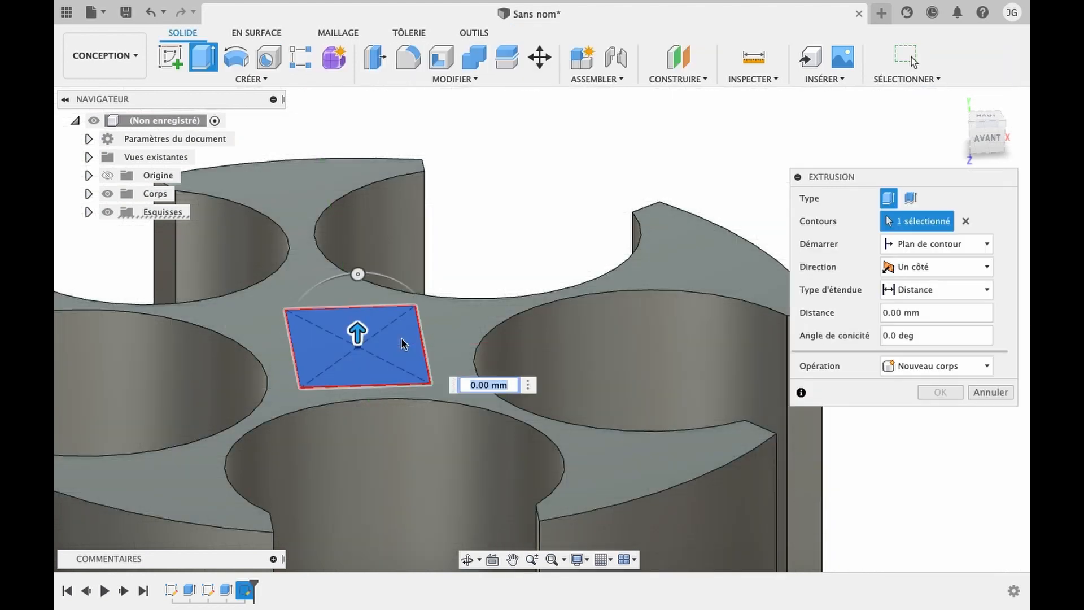
text(10)
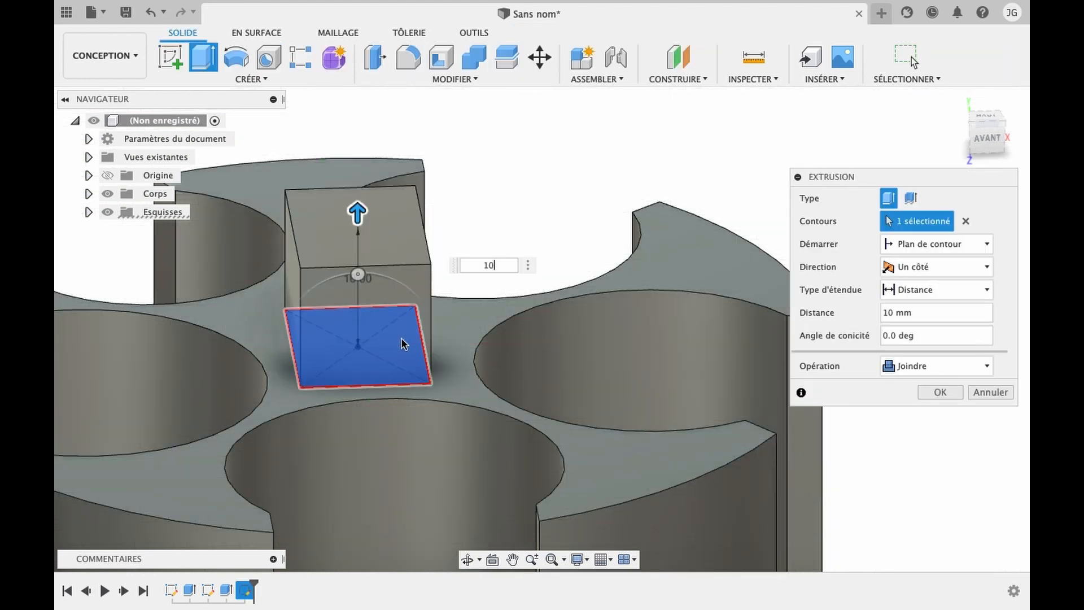
key(BackSpace)
key(BackSpace)
text(20)
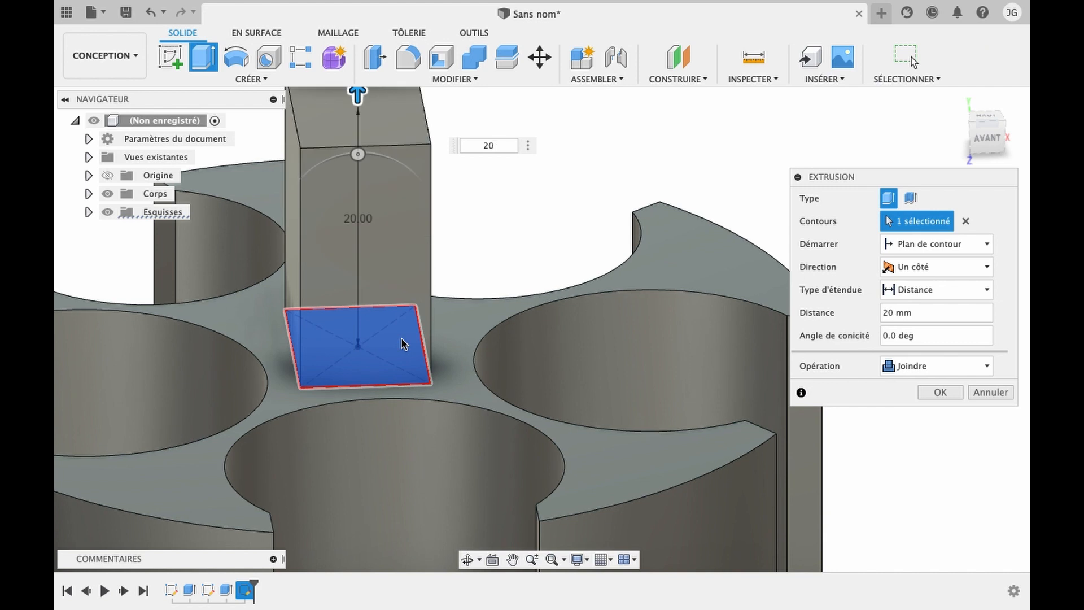
key(Return)
click(467, 558)
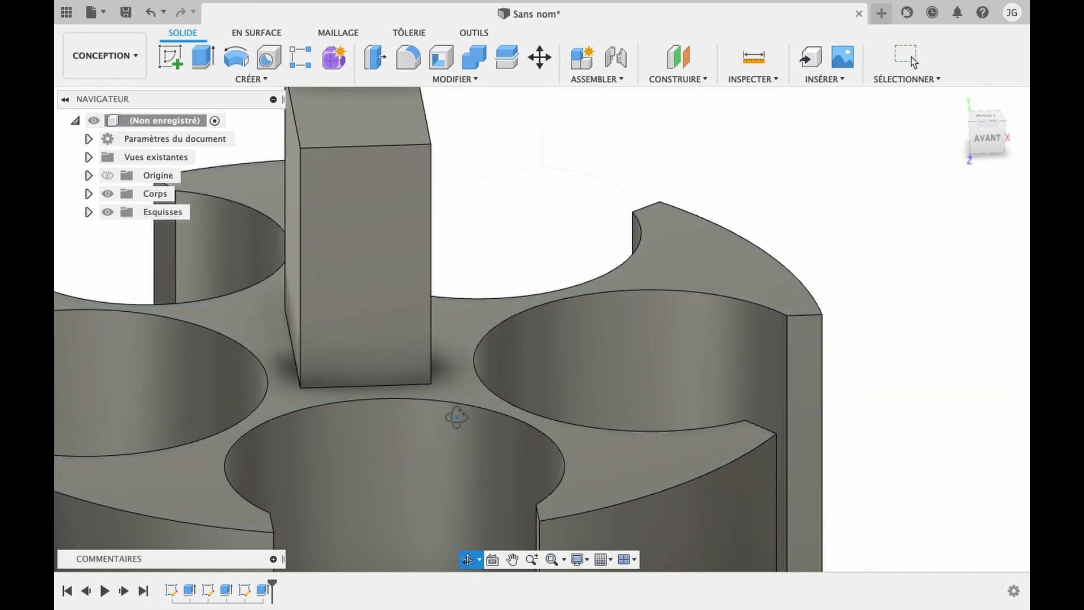
drag(456, 418, 449, 377)
shift+middle_drag(449, 377, 448, 374)
click(330, 108)
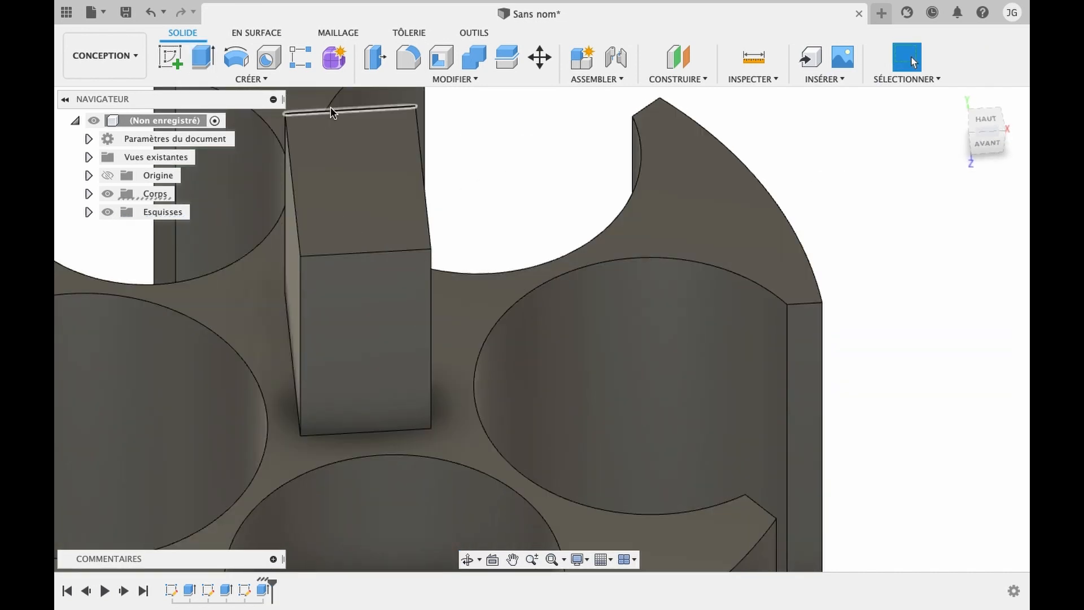
click(339, 254)
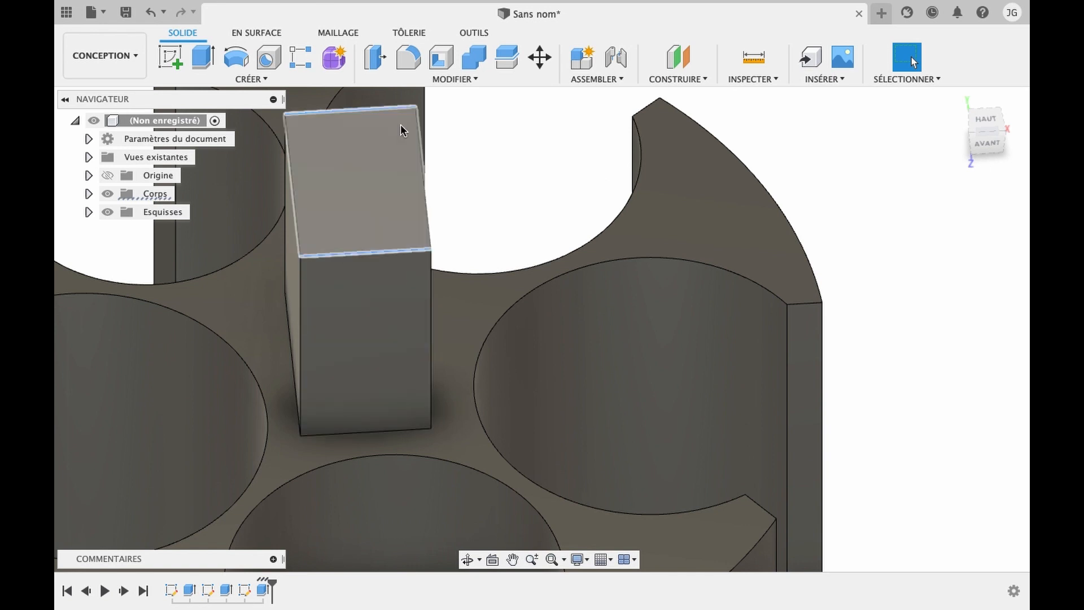
click(407, 57)
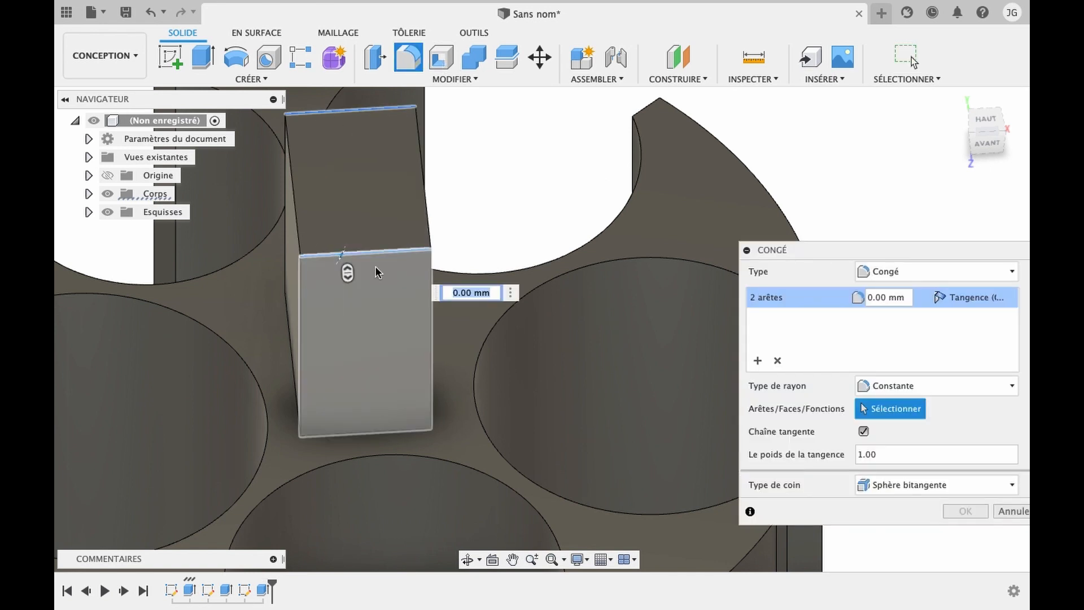
drag(353, 271, 349, 237)
key(Escape)
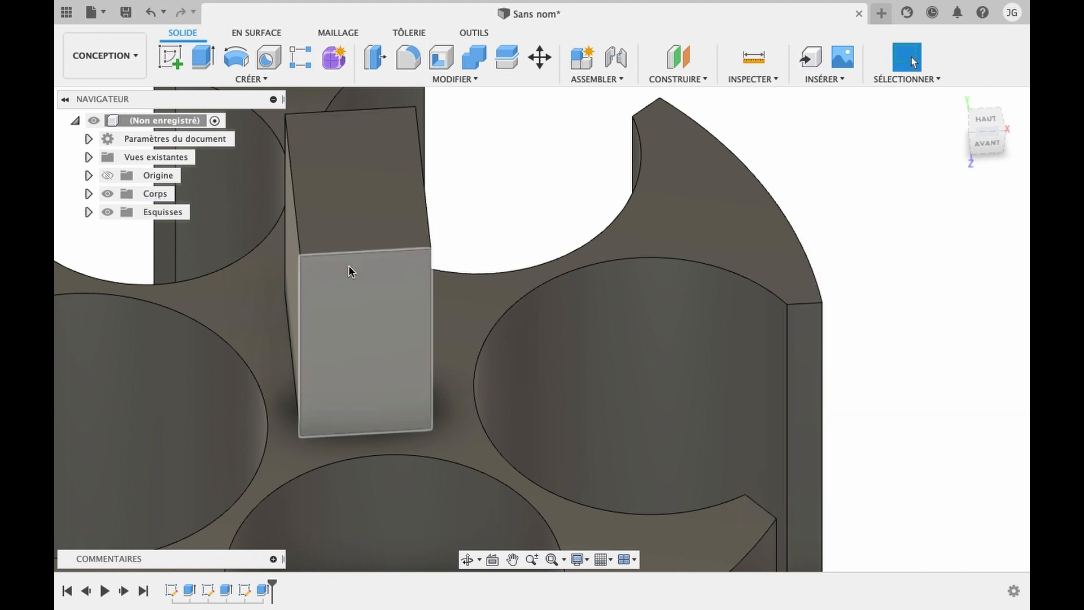
Fillet the two short top edges of the central tab with a 5 mm radius.
click(418, 54)
click(369, 110)
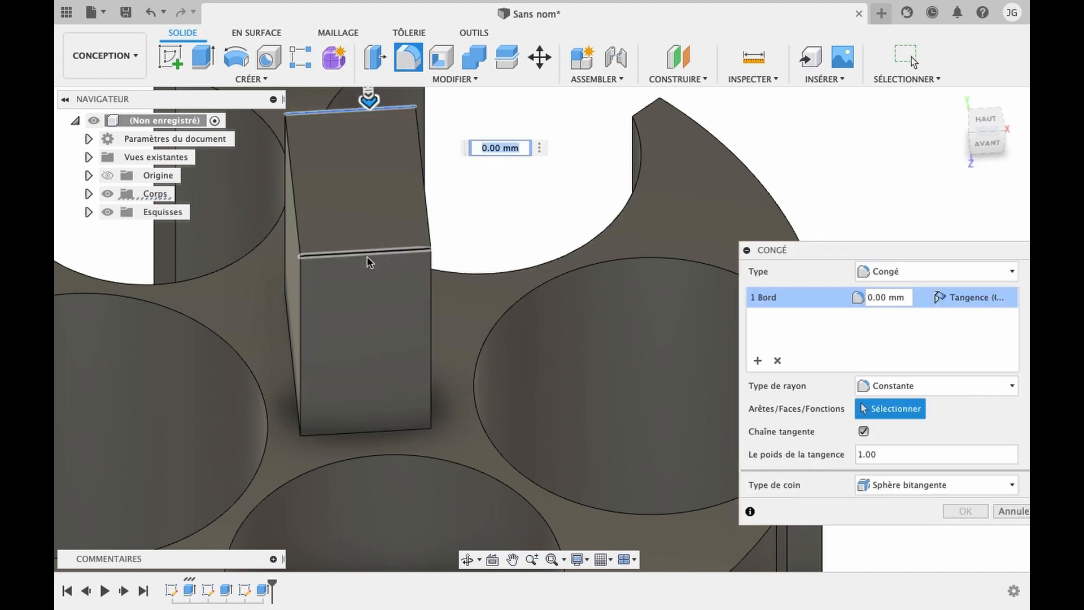
click(367, 255)
text(5)
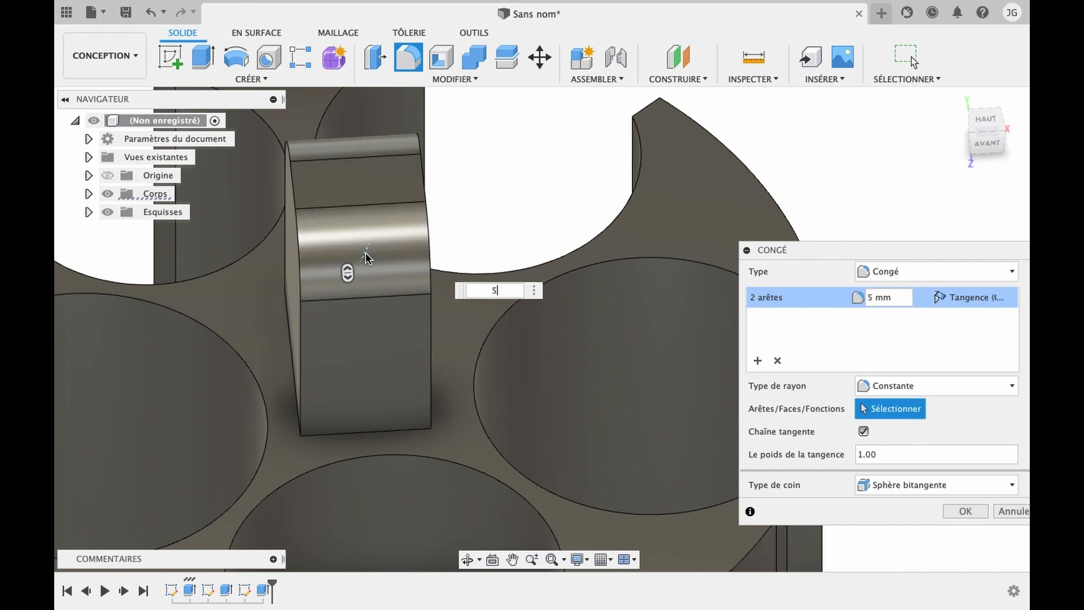
key(Return)
Sketch a 7 mm diameter circle in the middle of the tab's wide rounded side face.
scroll(425, 456, down, 5)
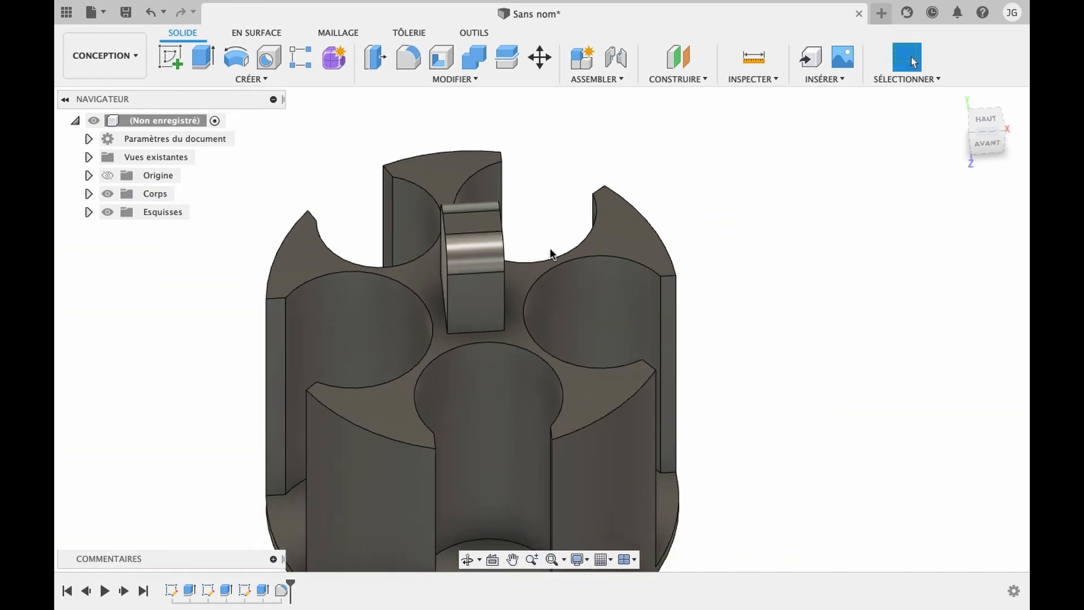
click(467, 561)
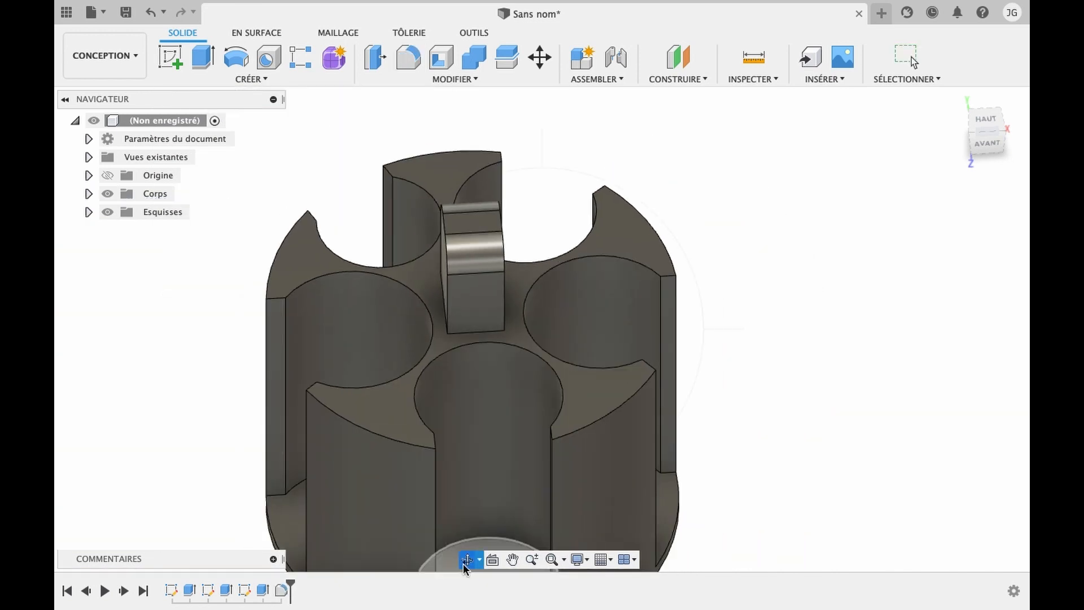
drag(474, 416, 559, 397)
shift+middle_drag(559, 396, 565, 346)
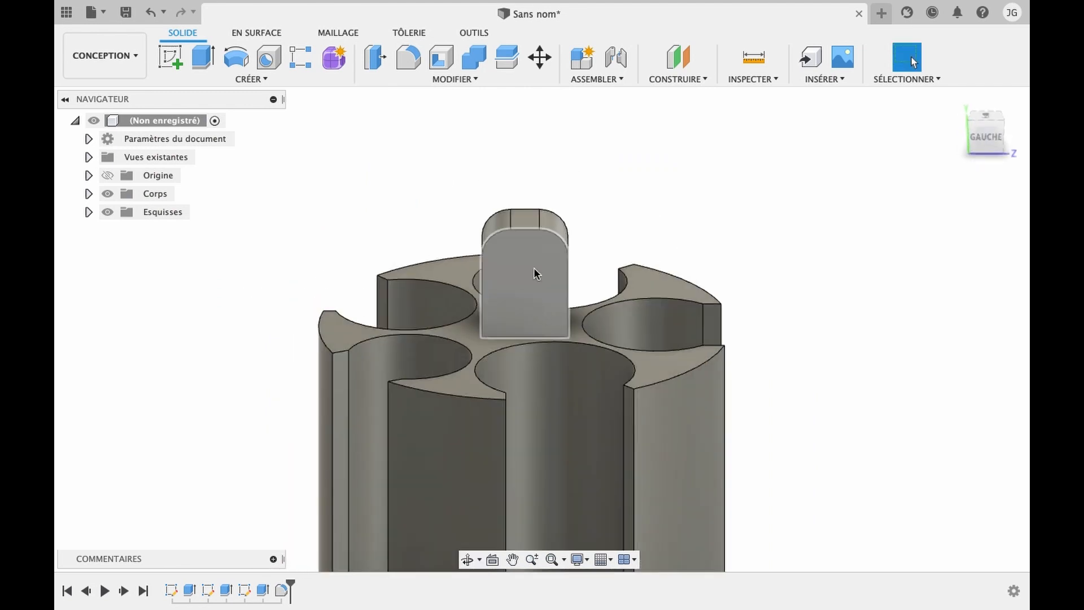
click(170, 57)
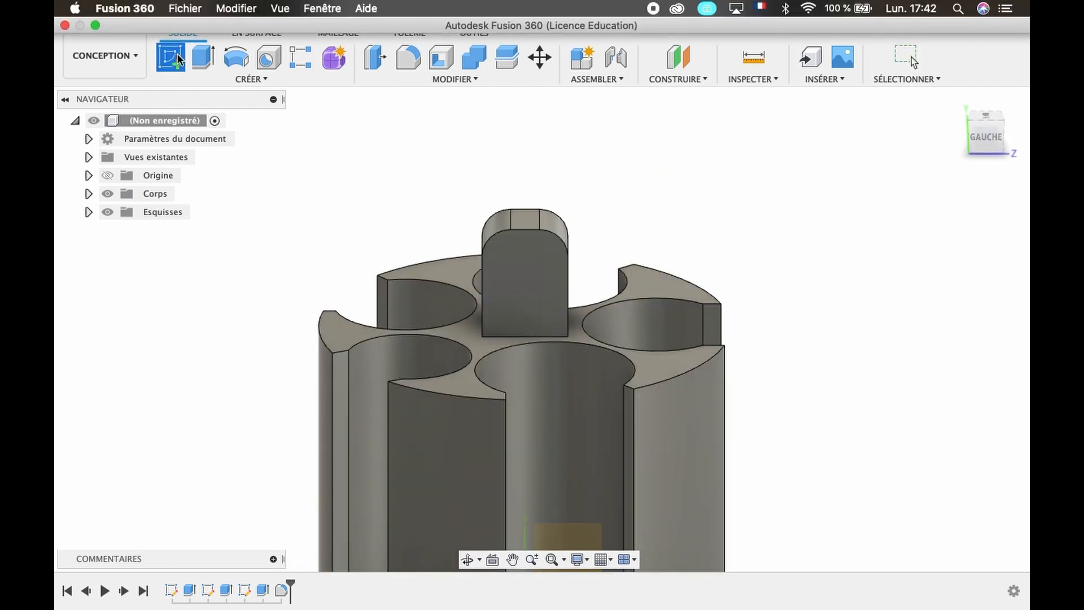
click(532, 271)
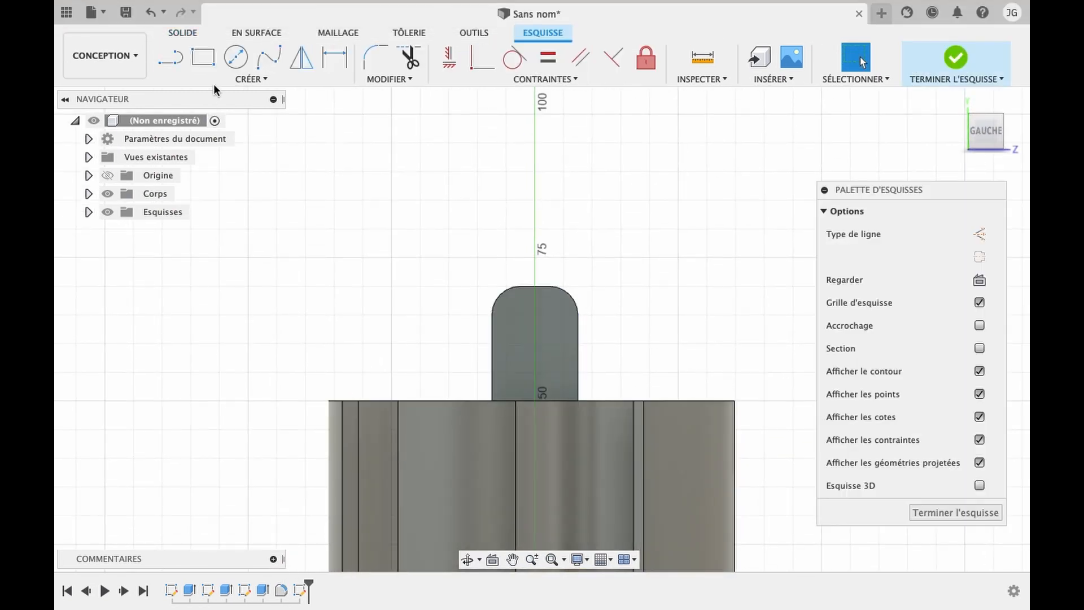
click(233, 59)
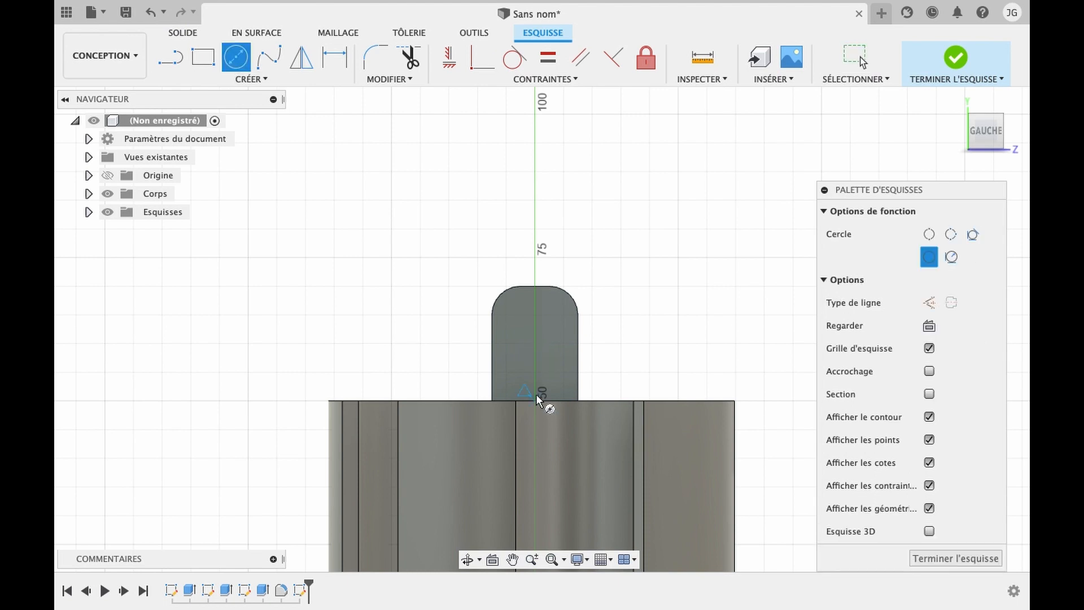
click(535, 343)
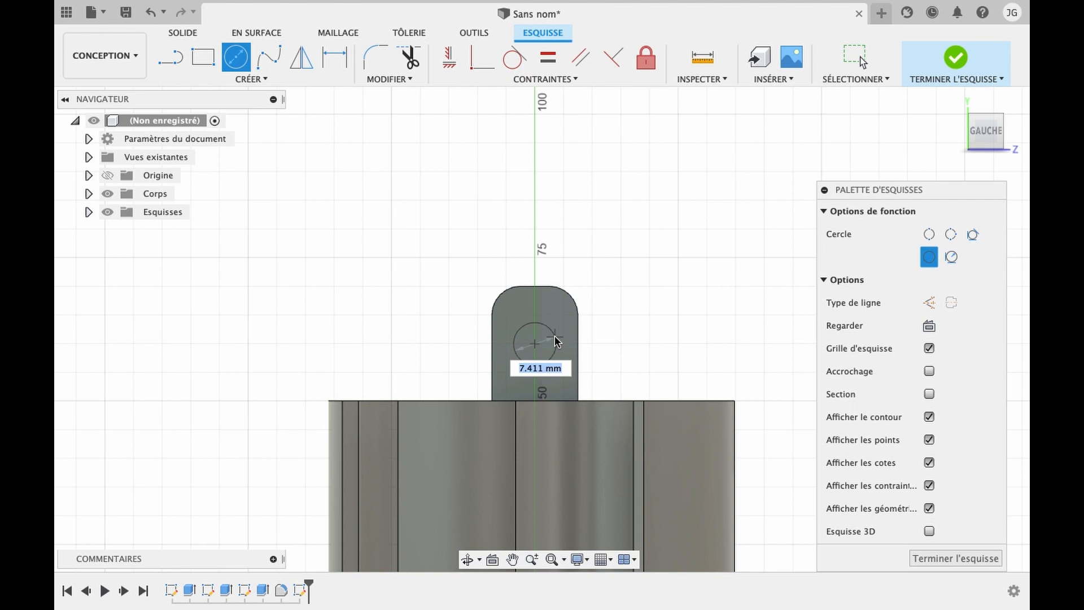
text(7)
key(Return)
key(Escape)
Extrude the circle by -25 mm to cut a hole right through the tab.
click(539, 356)
key(e)
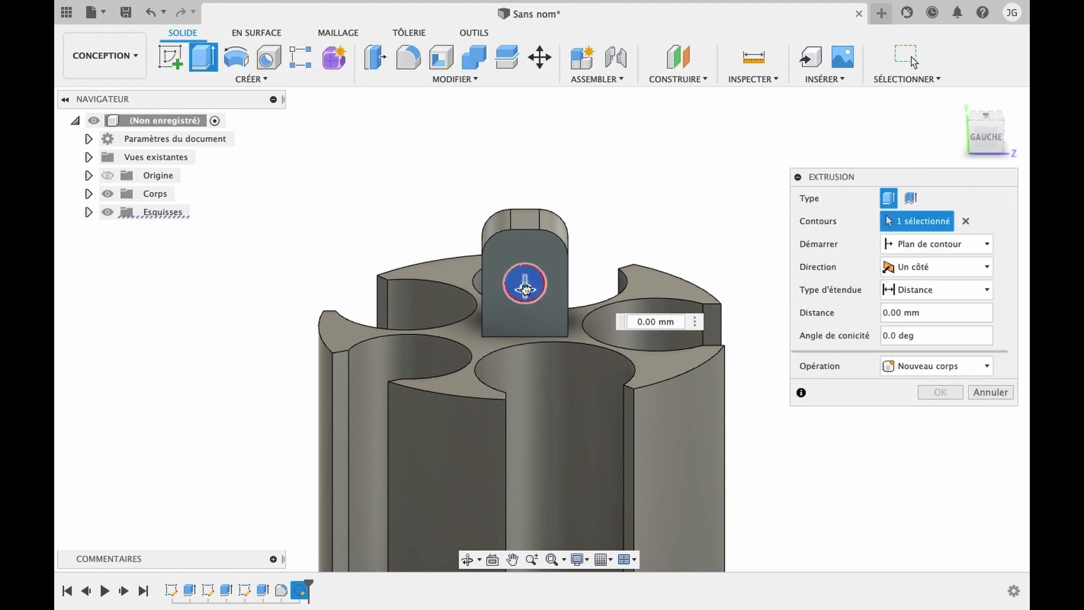
text(-25)
key(Return)
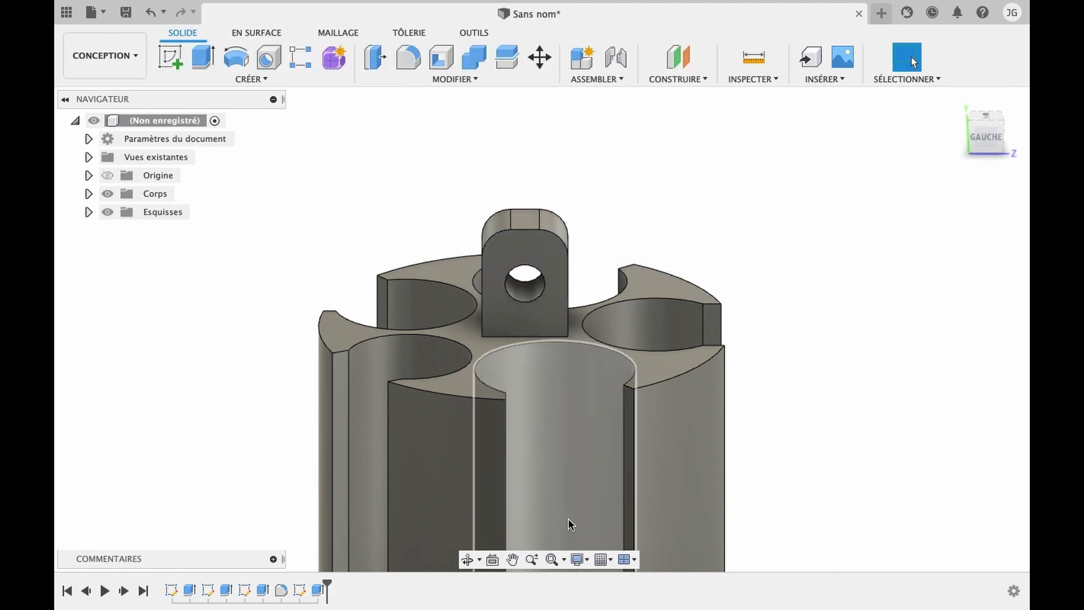
Create an offset construction plane 130 mm above the horizontal origin plane.
click(467, 559)
drag(736, 252, 685, 267)
shift+middle_drag(685, 268, 648, 259)
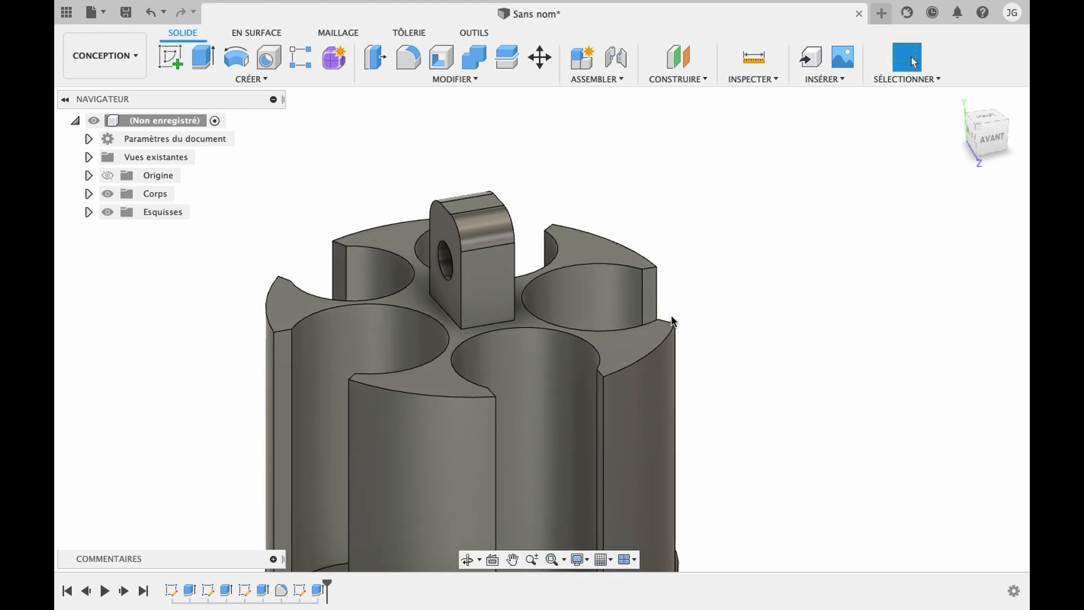
scroll(678, 319, down, 5)
click(675, 79)
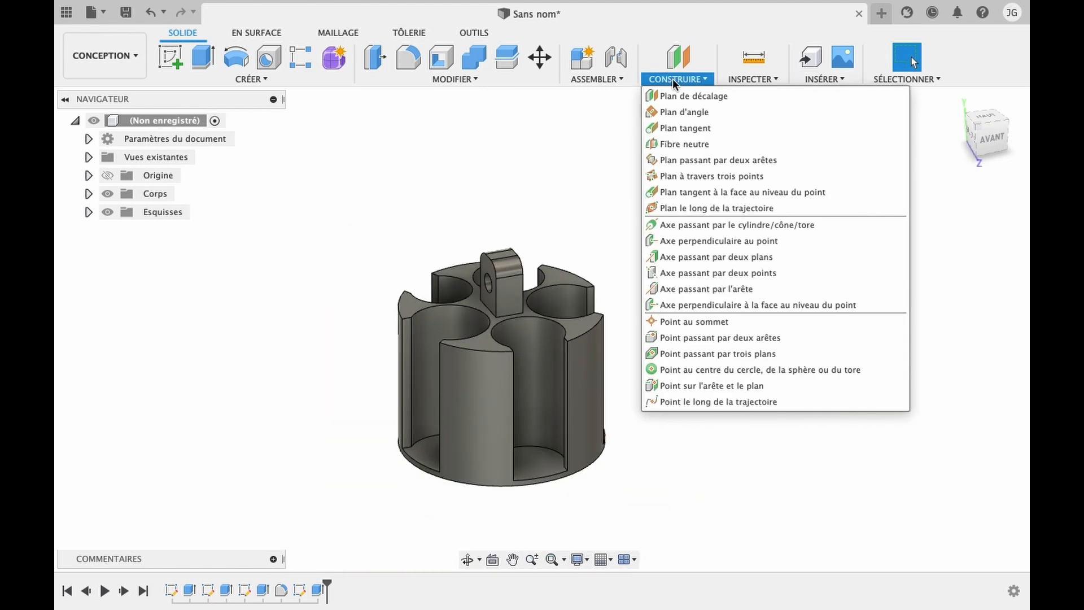
click(693, 90)
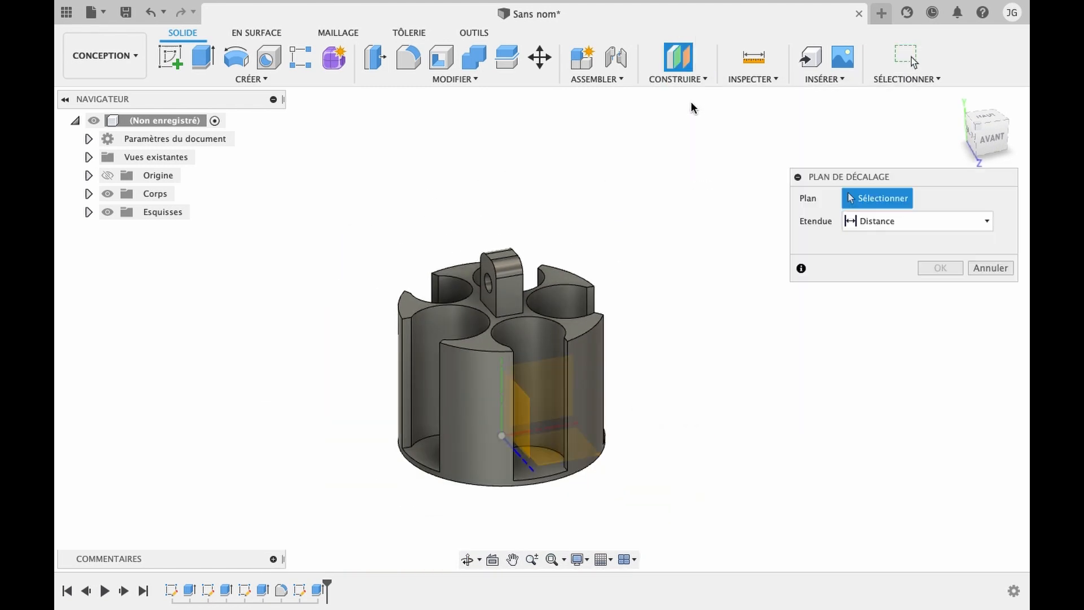
click(561, 450)
drag(548, 435, 486, 99)
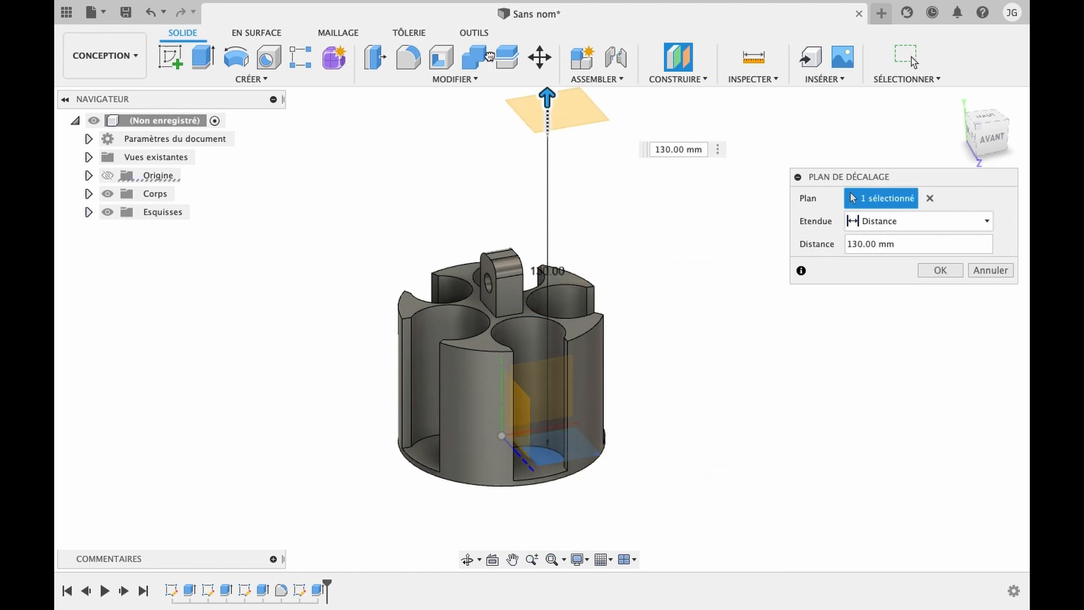
key(Return)
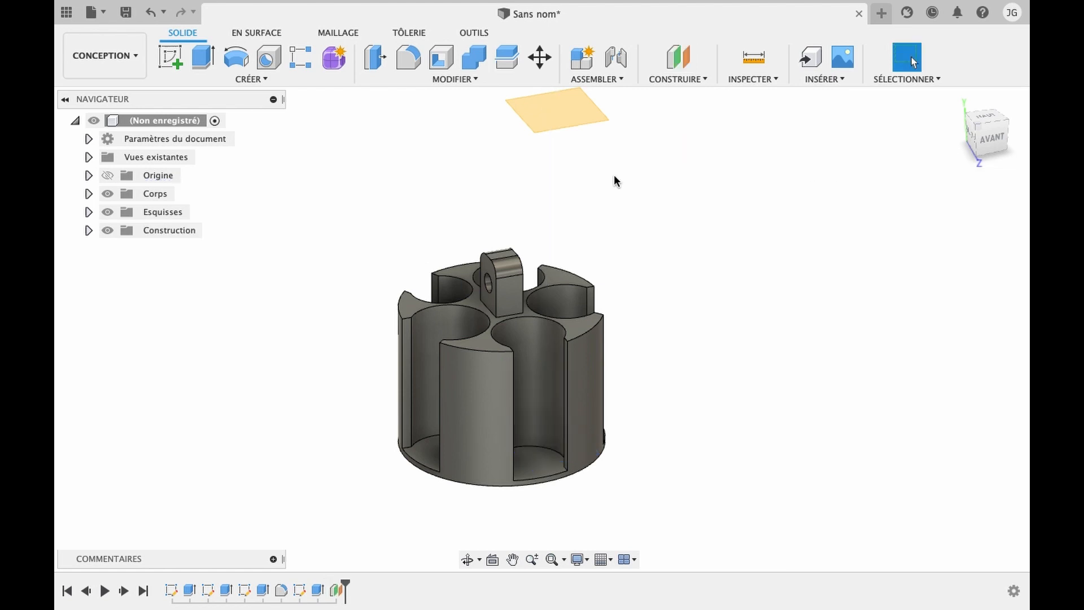
Sketch a 77 mm diameter circle on the offset plane, centred on the origin.
click(171, 56)
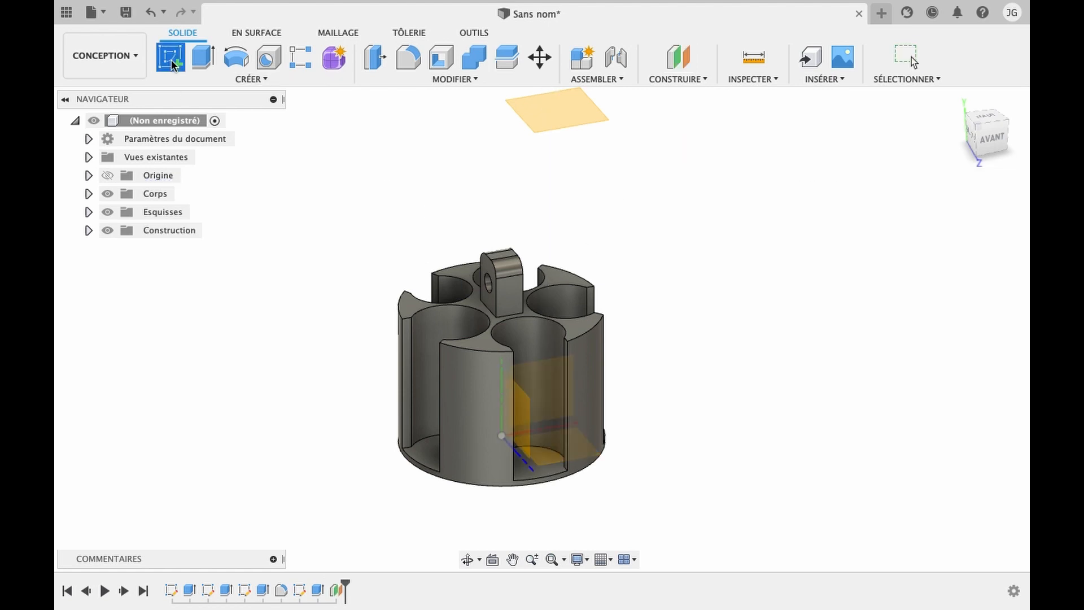
click(562, 108)
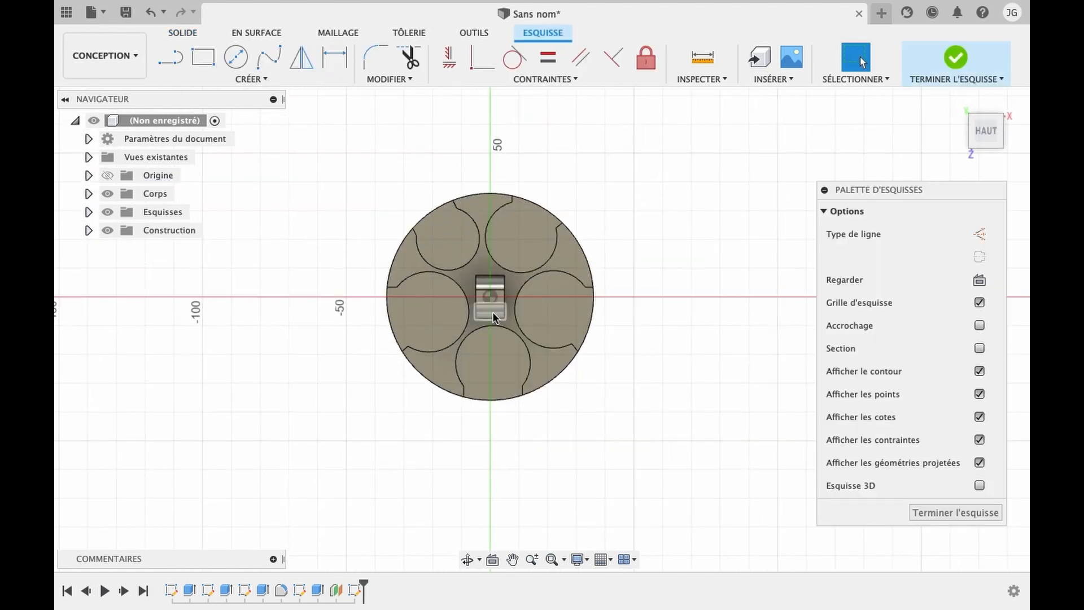
click(236, 56)
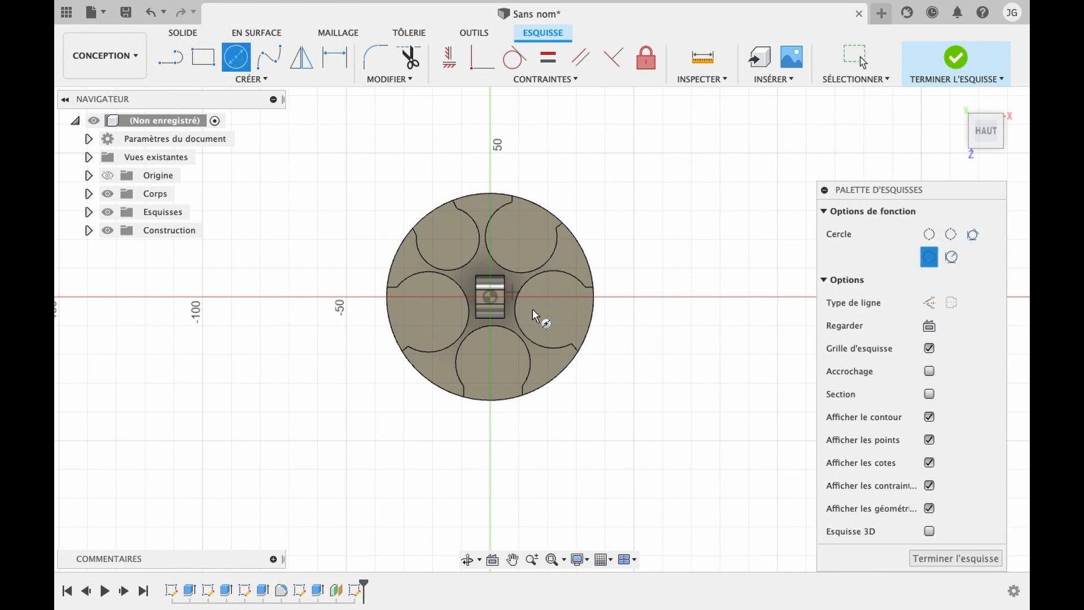
click(491, 297)
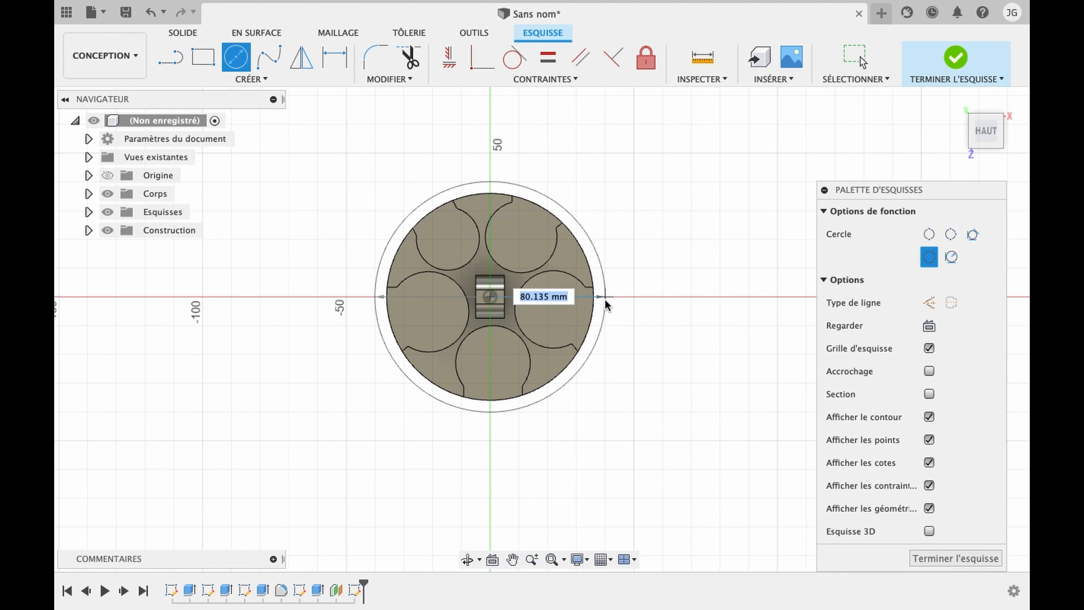
text(77)
key(Return)
key(Escape)
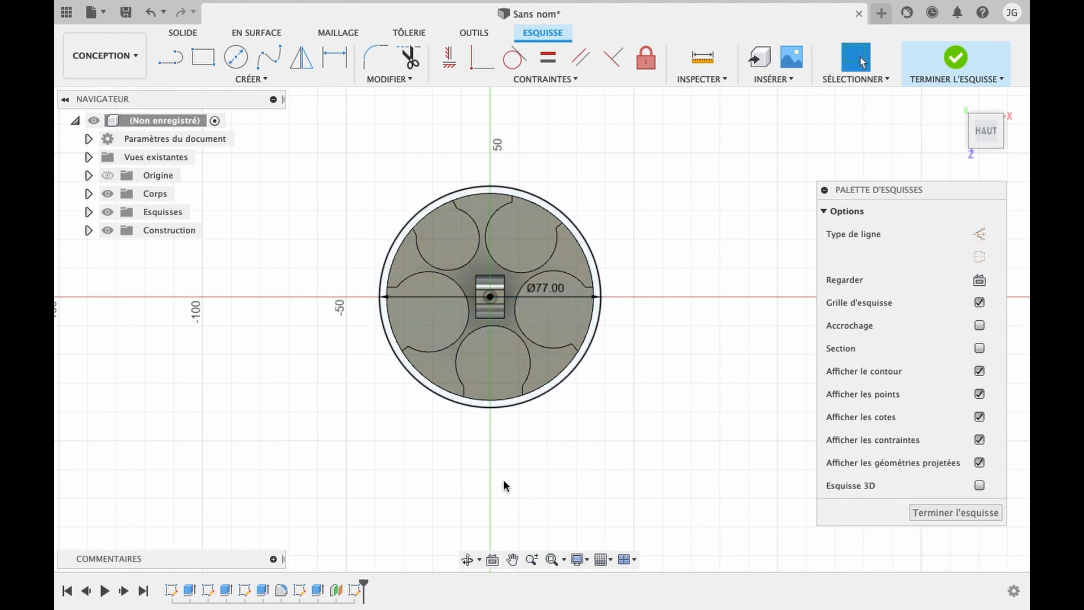
Extrude the 77 mm circle 55 mm upward as a new body.
click(467, 559)
drag(520, 396, 519, 308)
scroll(518, 308, down, 3)
scroll(519, 308, up, 1)
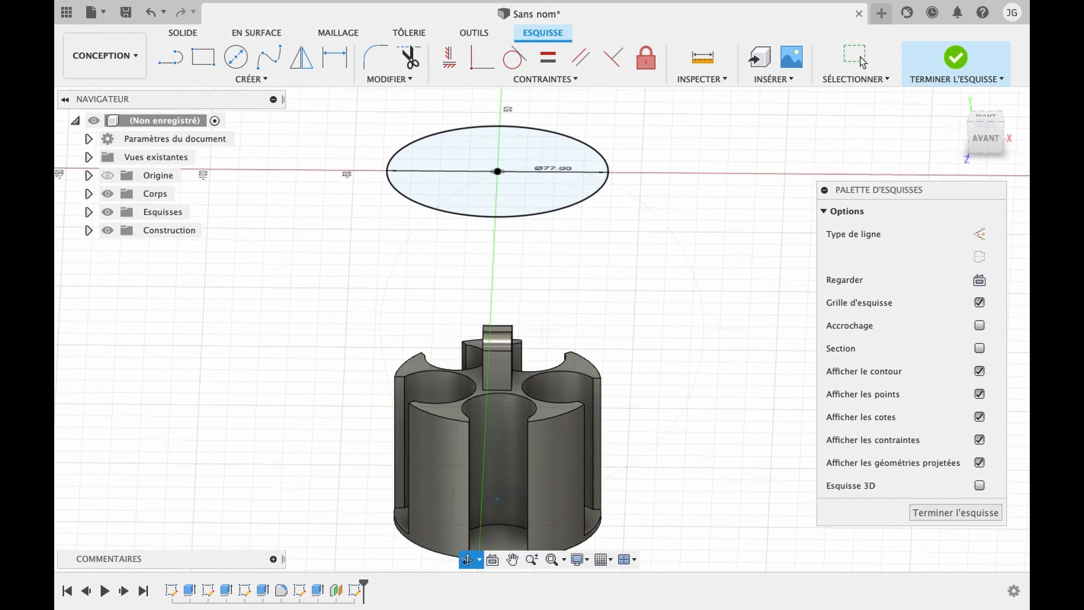
scroll(495, 494, down, 3)
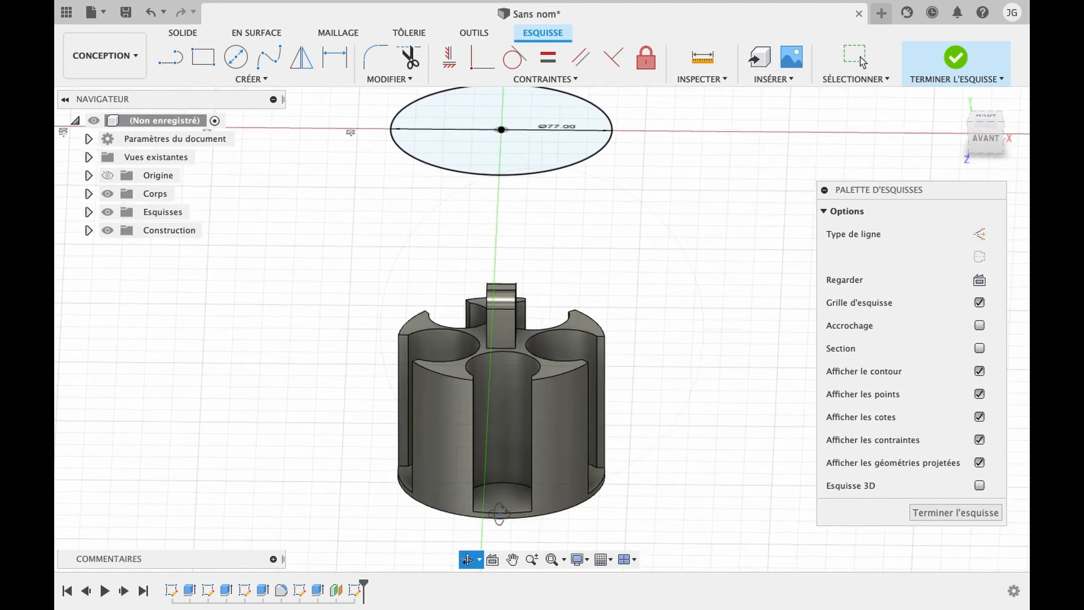
scroll(541, 384, down, 5)
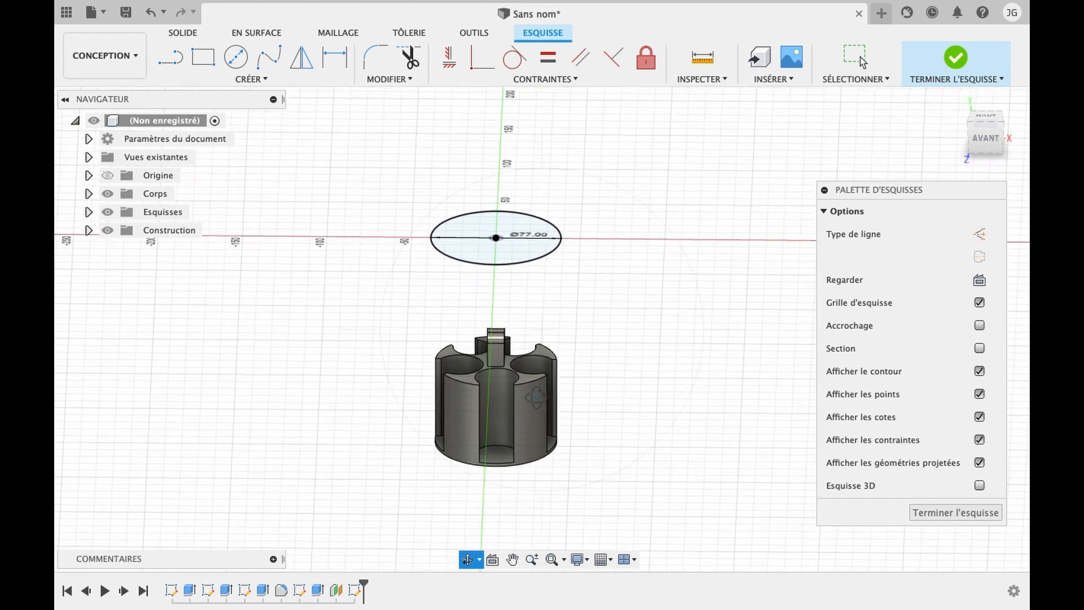
key(Escape)
click(495, 258)
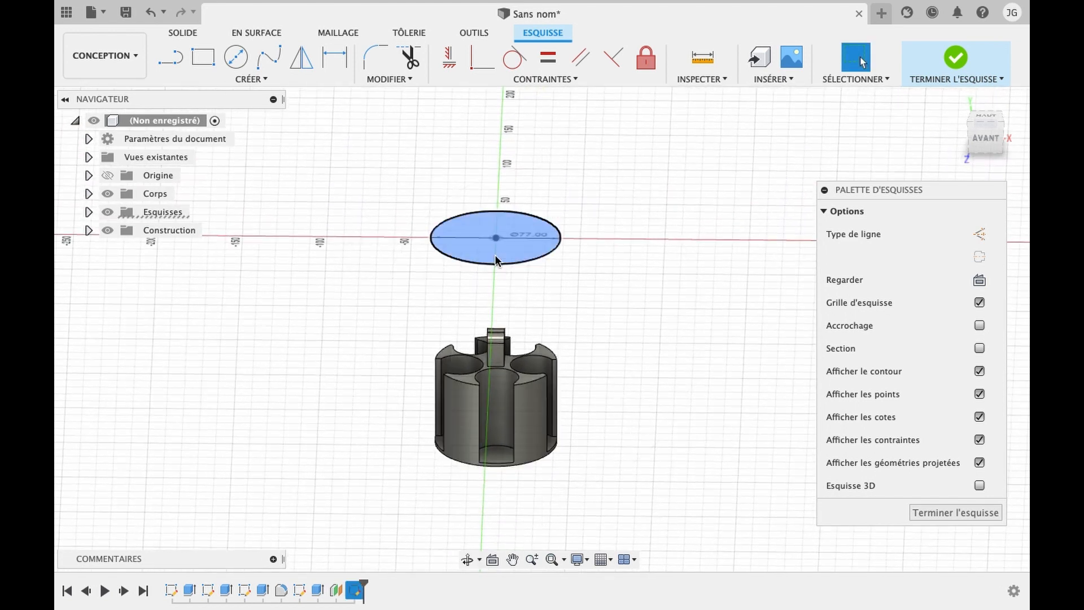
text(e)
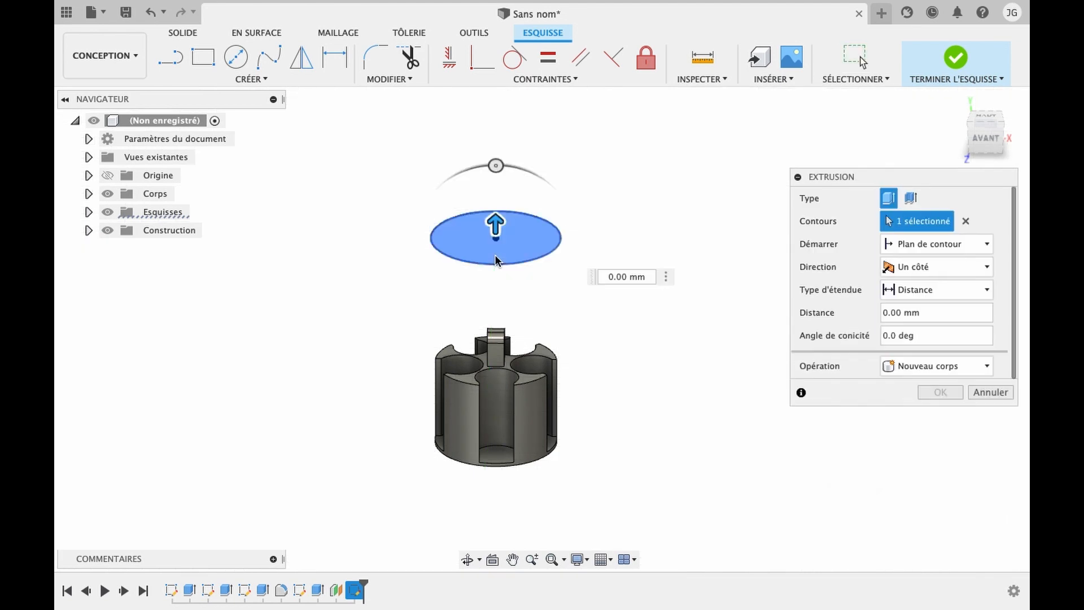
text(55)
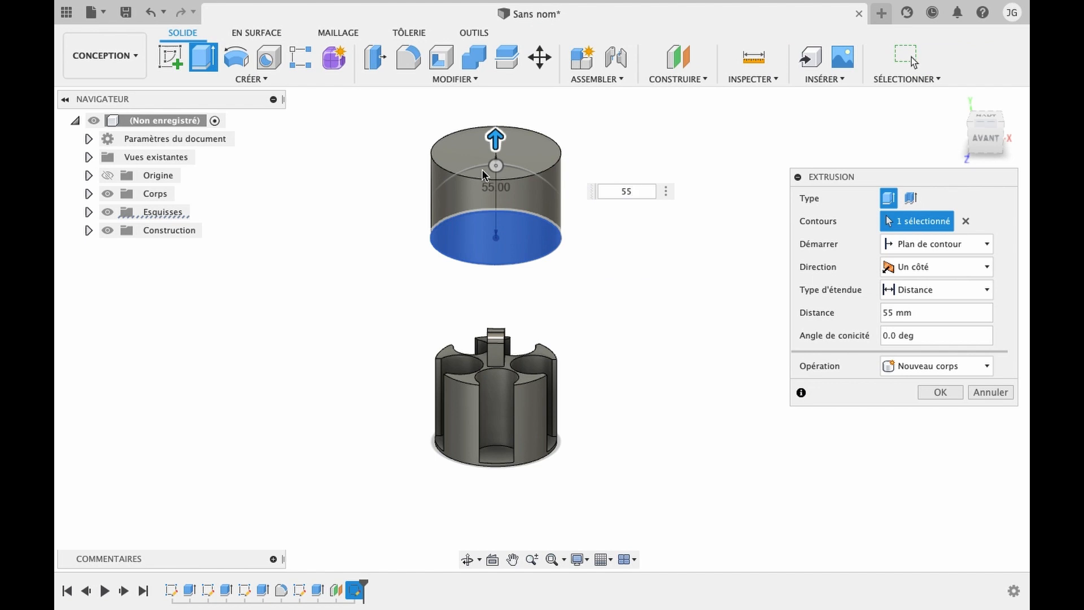
key(Return)
Shell the upper cylinder with a 2 mm inside thickness, removing its underside face.
click(471, 559)
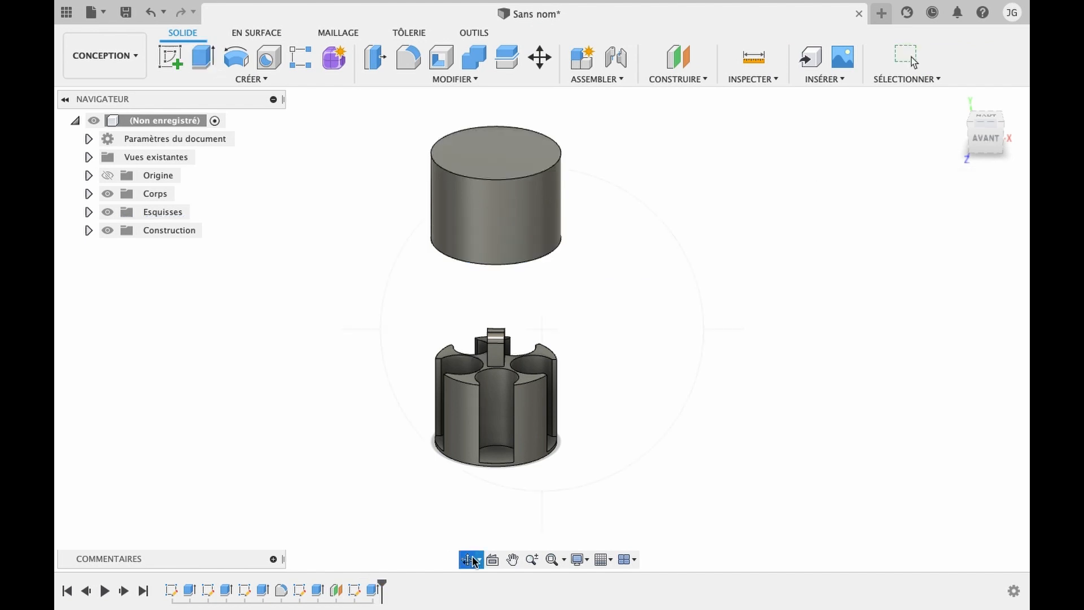
drag(508, 429, 510, 358)
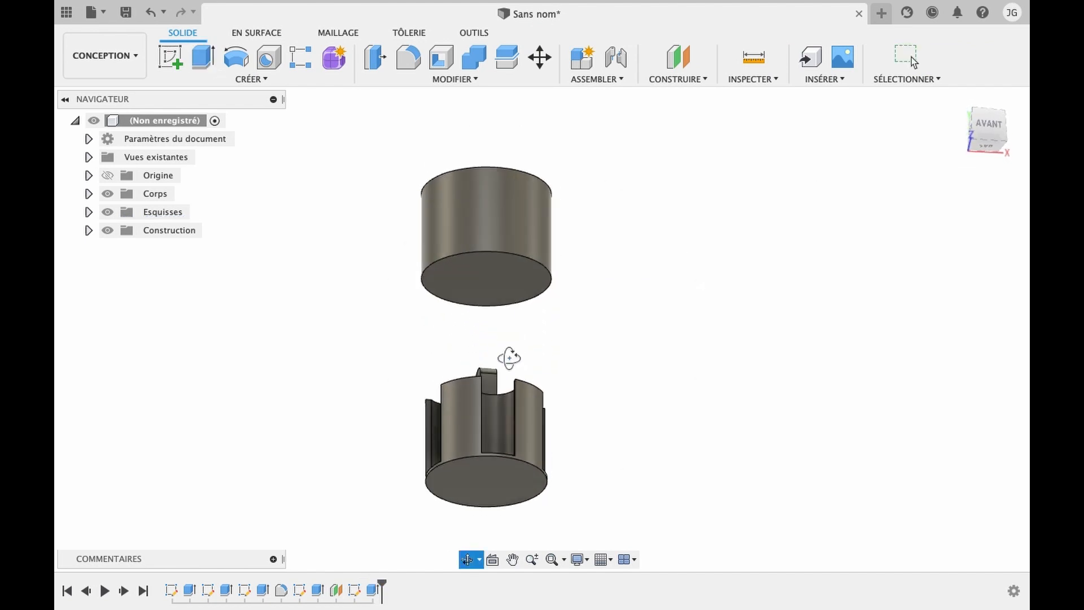
key(Escape)
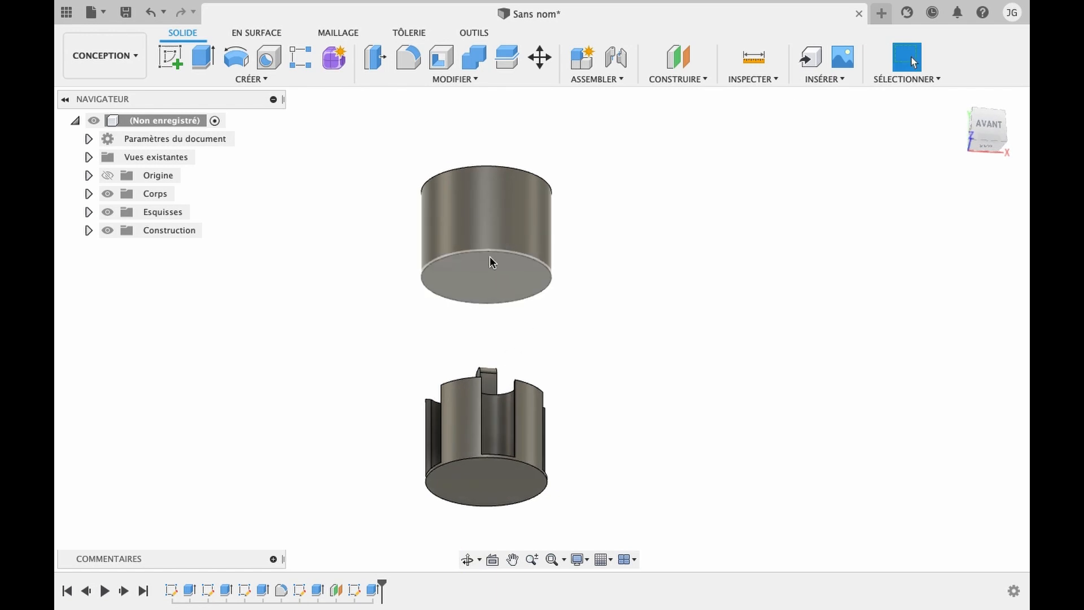
click(441, 57)
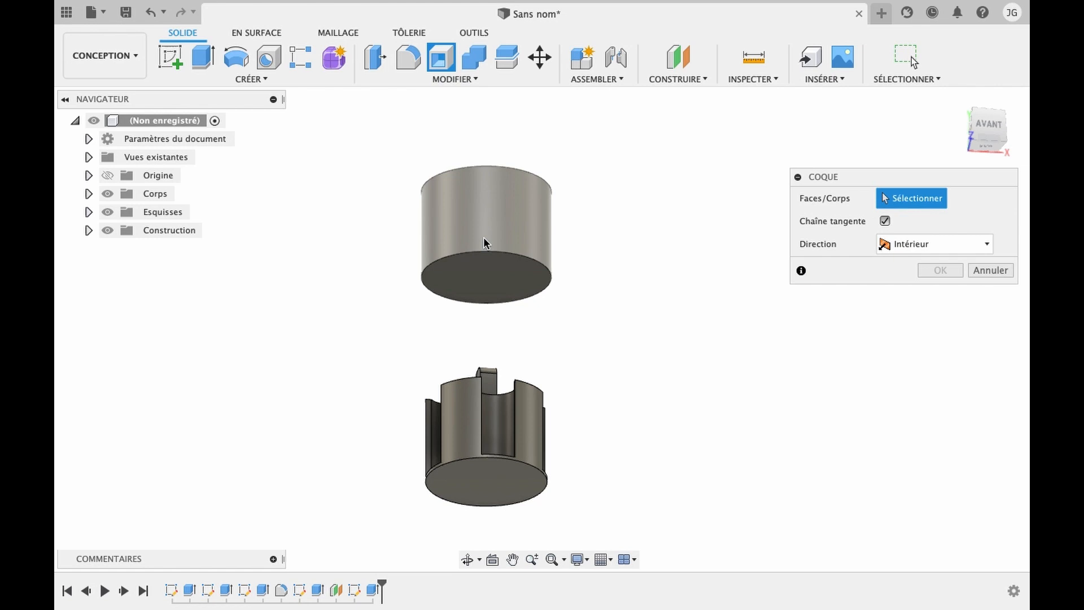
click(486, 279)
text(2)
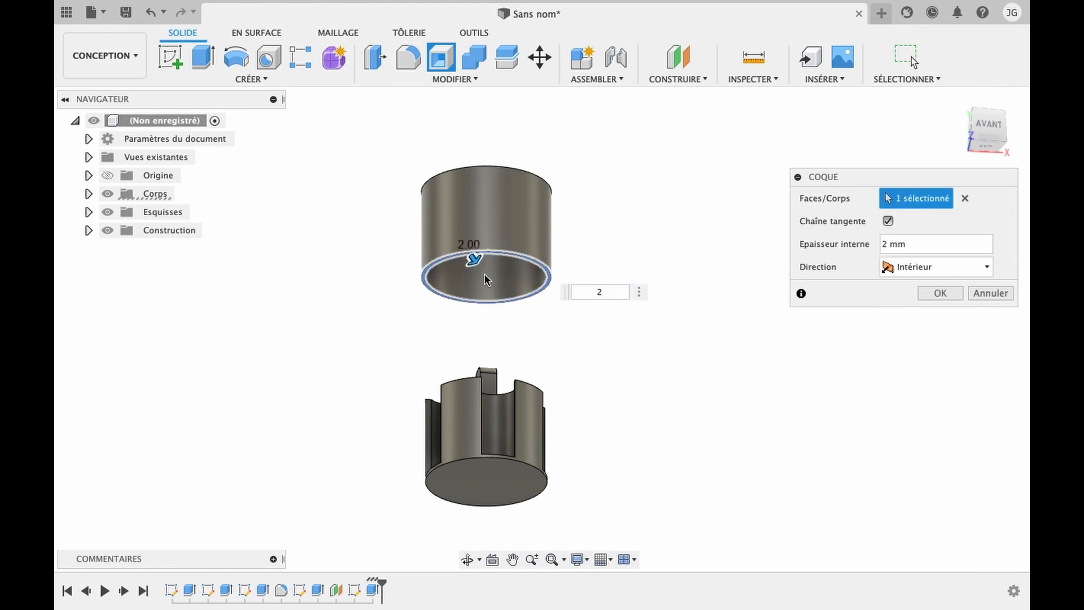
key(Return)
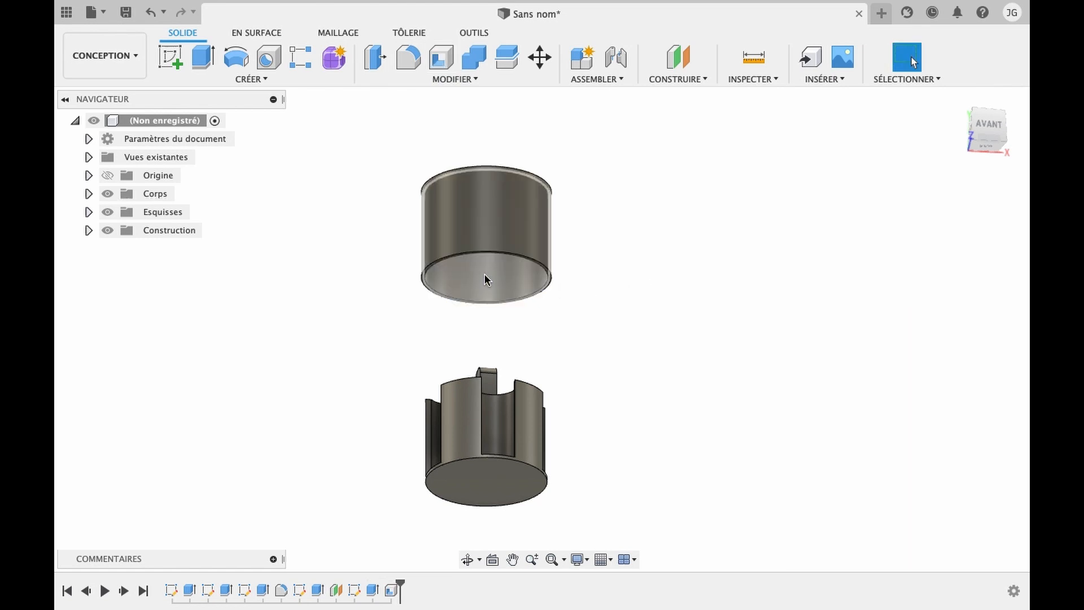
Start a sketch on the inner face of the hollow cylinder's closed end.
click(466, 559)
drag(455, 508, 508, 472)
key(Escape)
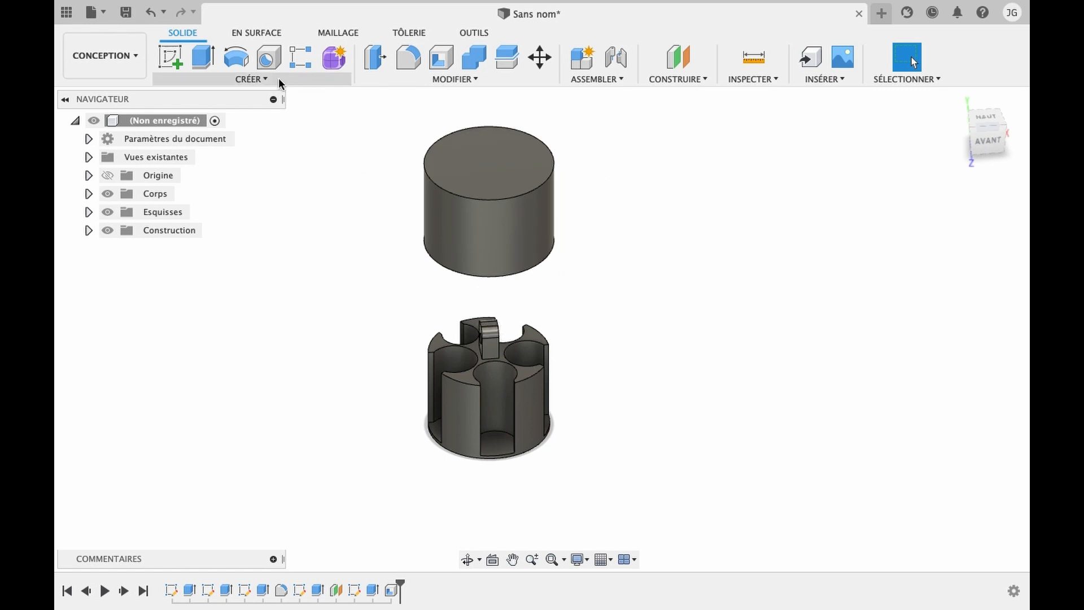
click(467, 559)
drag(518, 407, 546, 261)
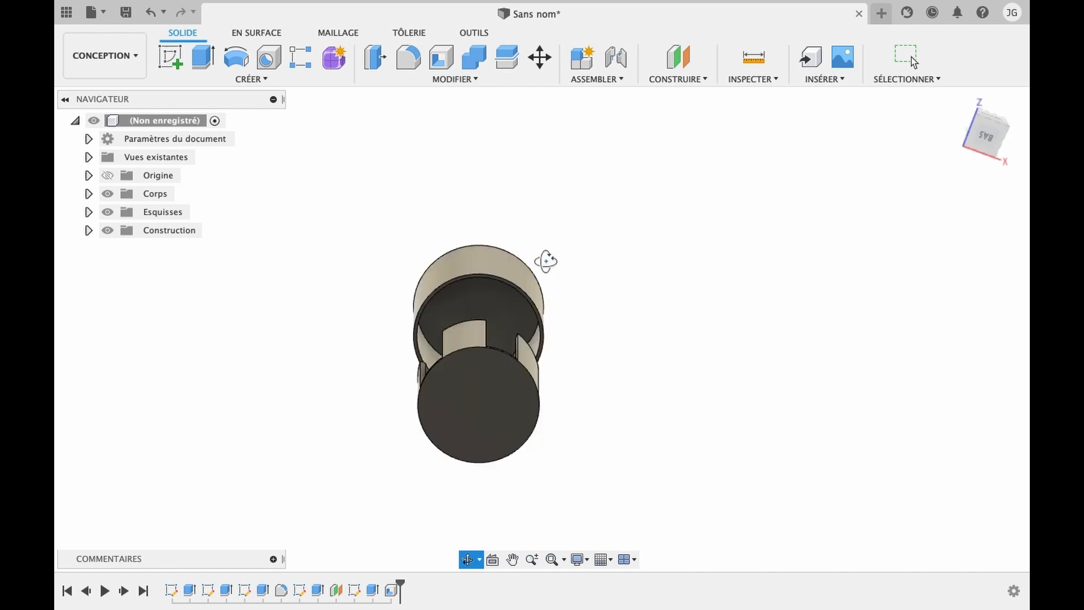
click(169, 56)
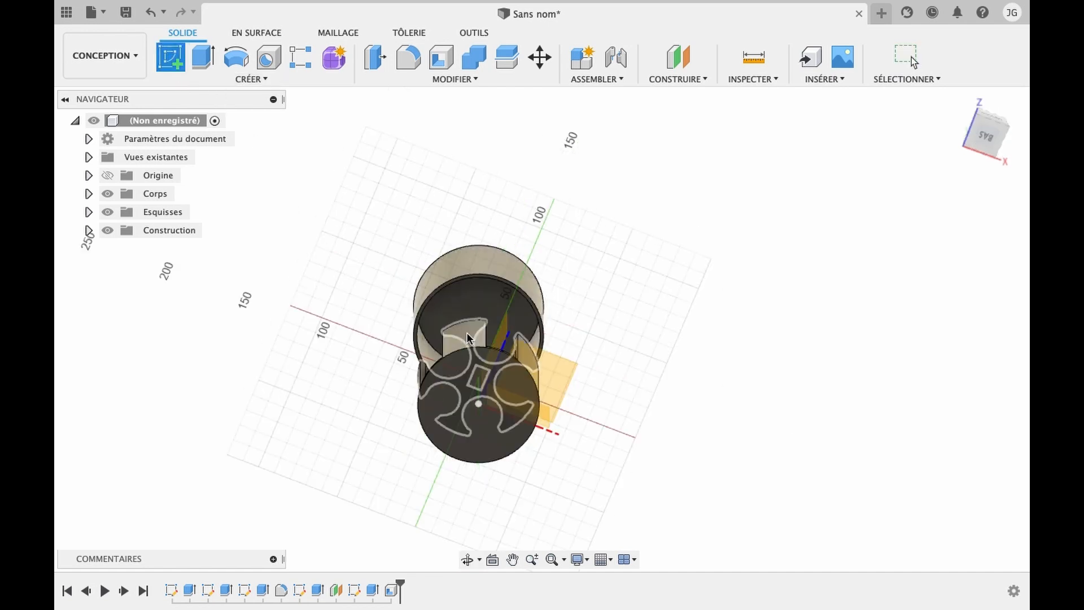
click(459, 304)
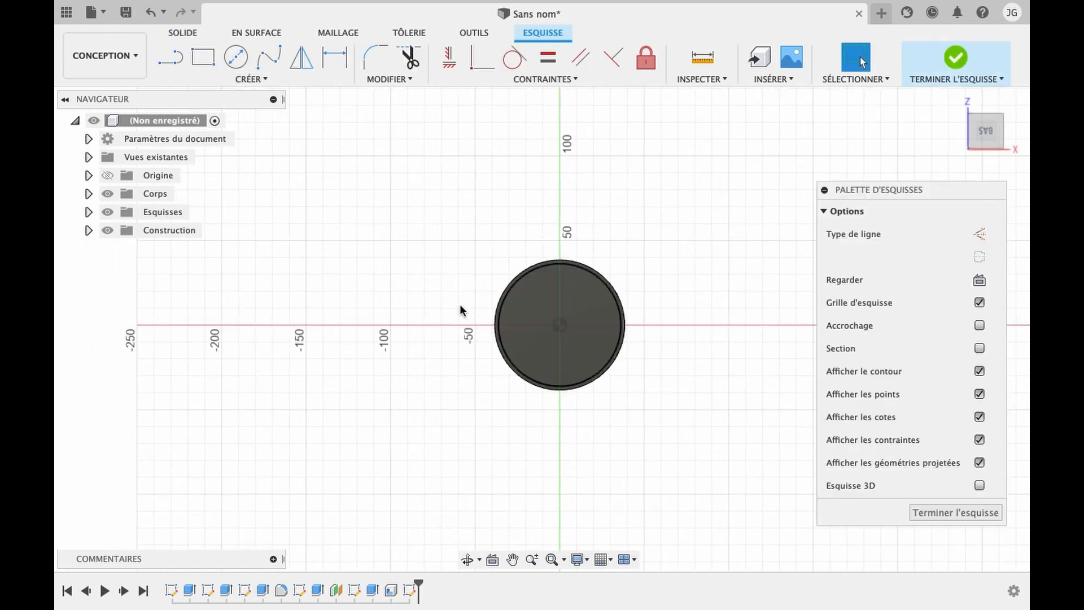
click(469, 559)
drag(550, 349, 559, 433)
key(Escape)
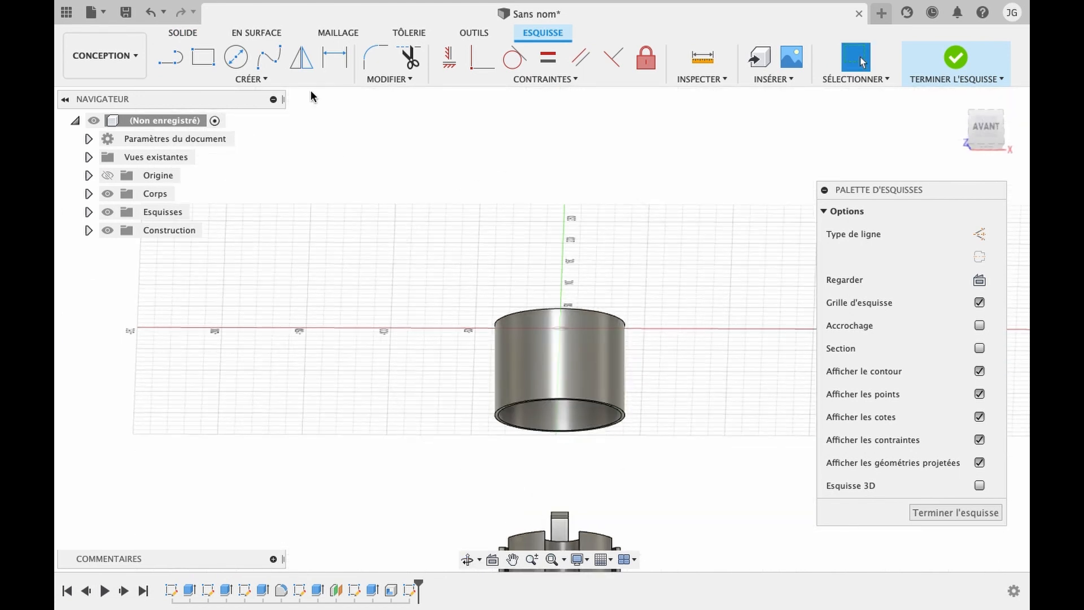
Start a linked projection into the sketch and select the first edges across the holder tab's rounded top.
click(273, 79)
mouse_move(219, 339)
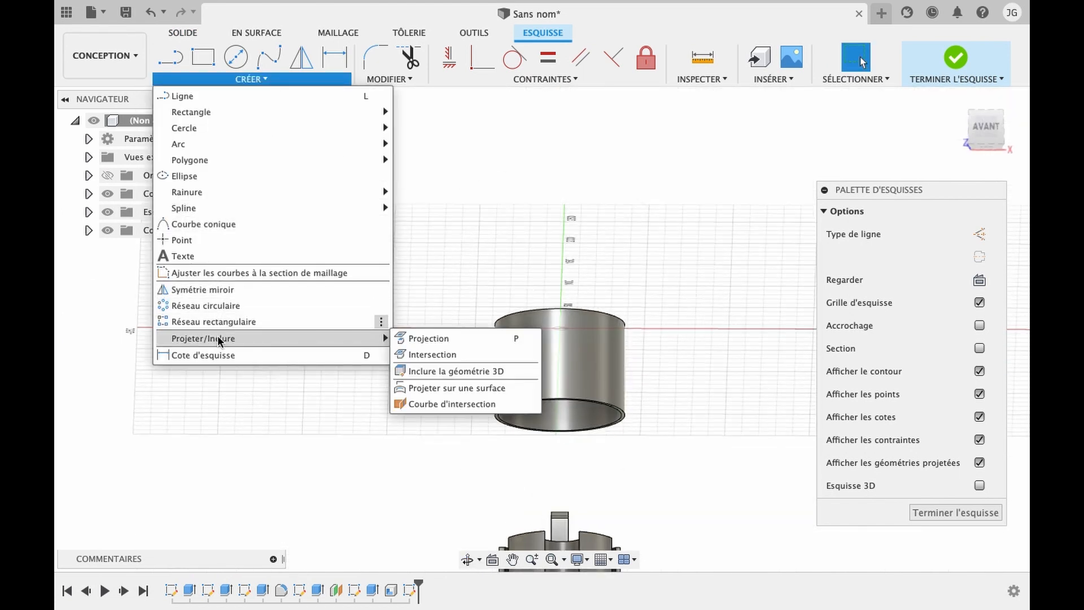
click(421, 339)
key(F6)
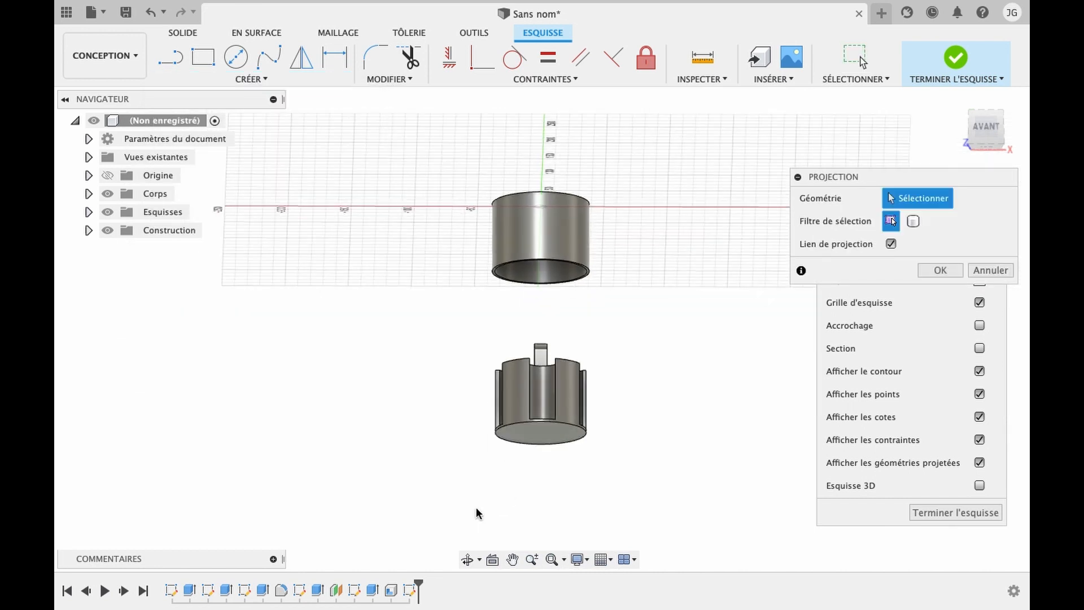
click(466, 559)
drag(605, 310, 609, 401)
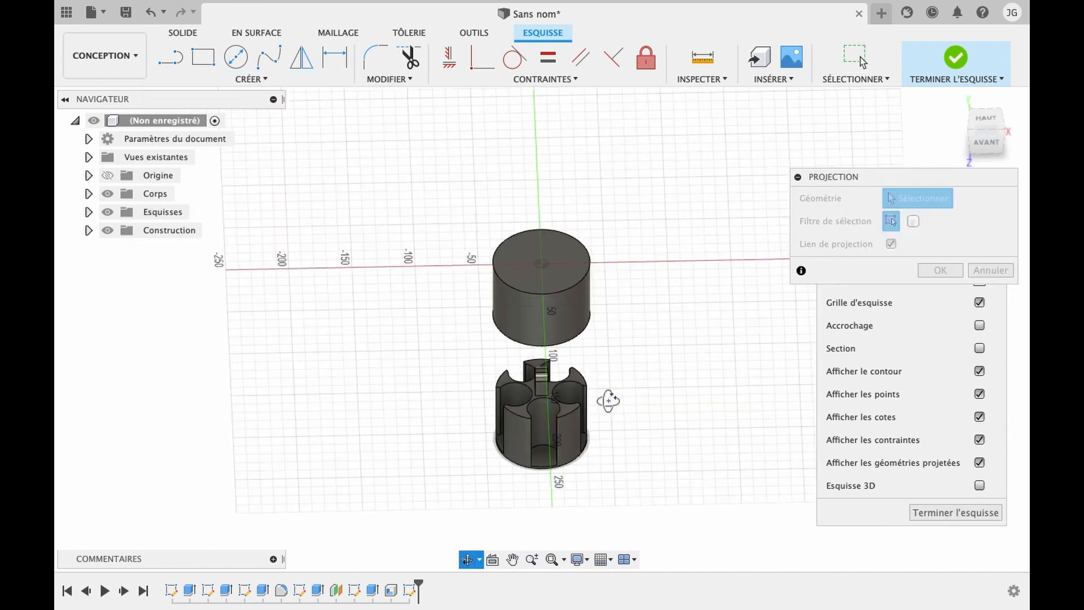
shift+middle_drag(608, 400, 609, 407)
scroll(562, 392, up, 8)
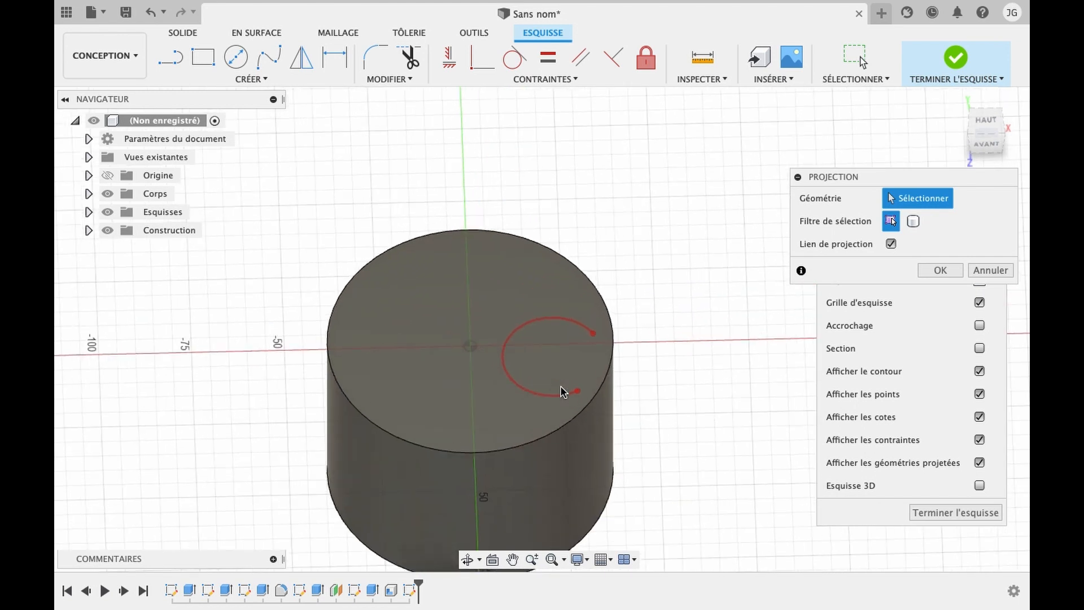
scroll(562, 392, down, 8)
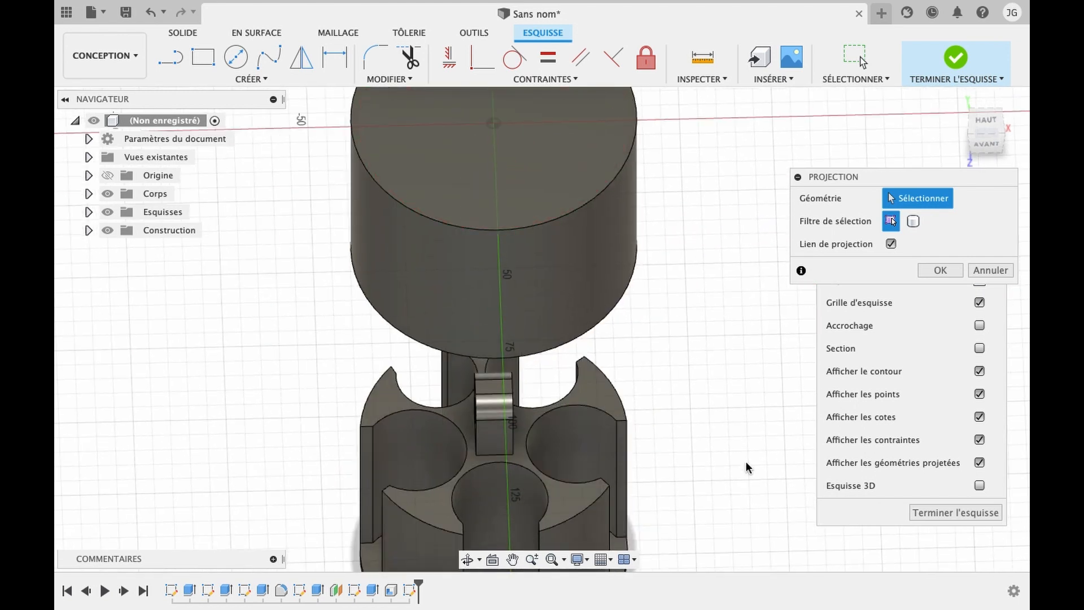
click(493, 379)
click(489, 392)
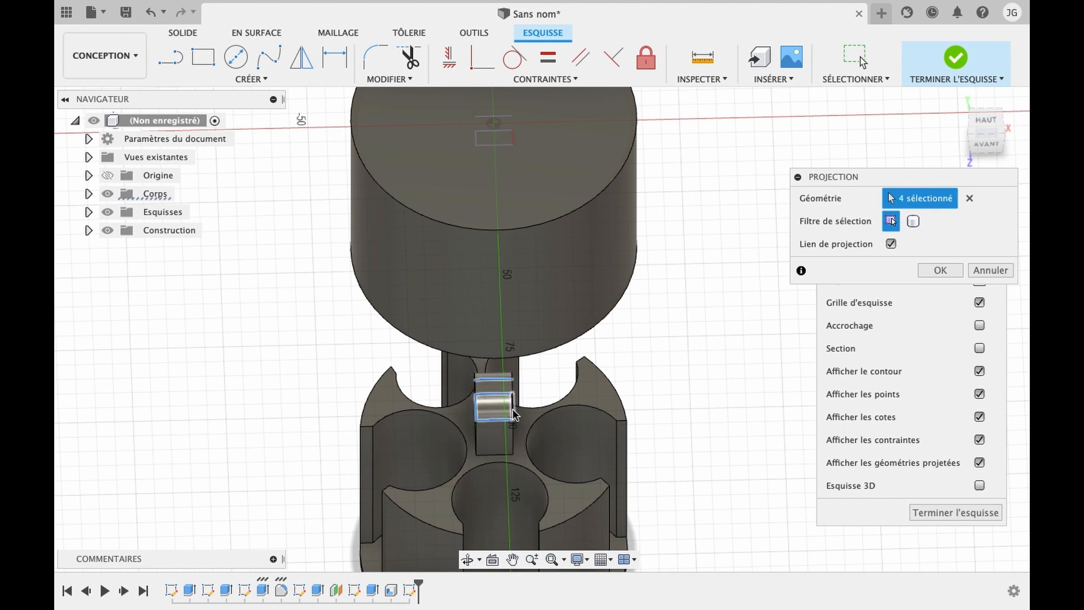
Add the remaining edges of the tab's rounded top to the selection and complete the projection.
click(468, 559)
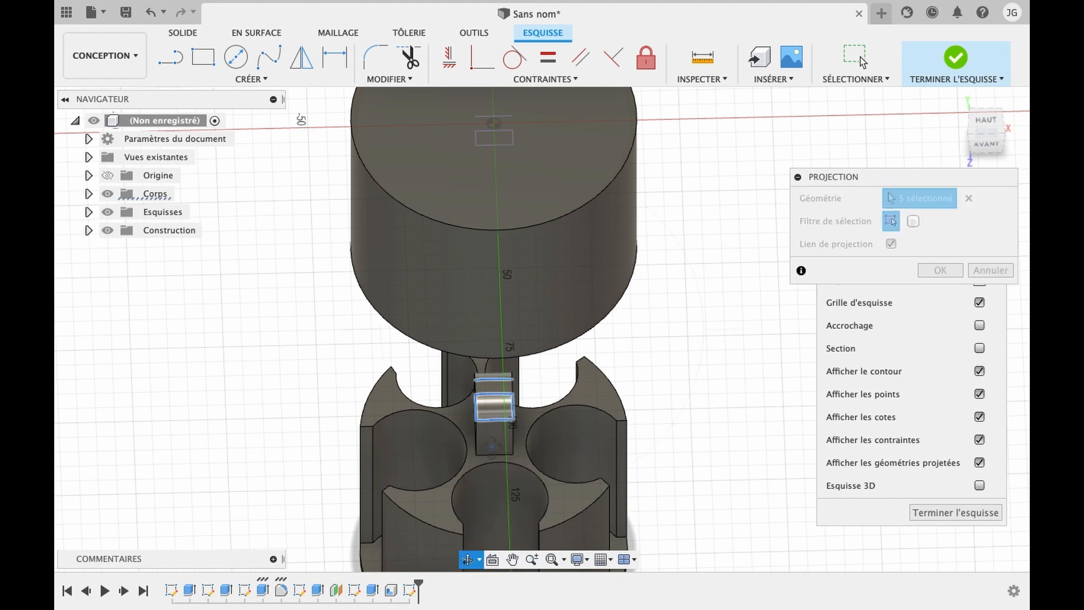
drag(488, 445, 516, 450)
shift+middle_drag(516, 450, 649, 435)
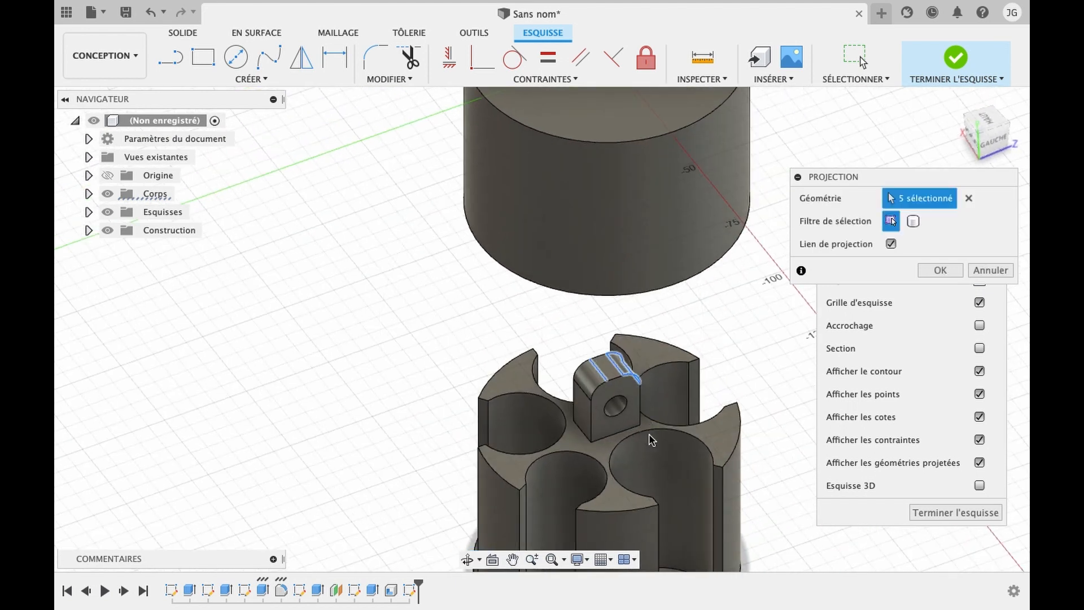
click(594, 395)
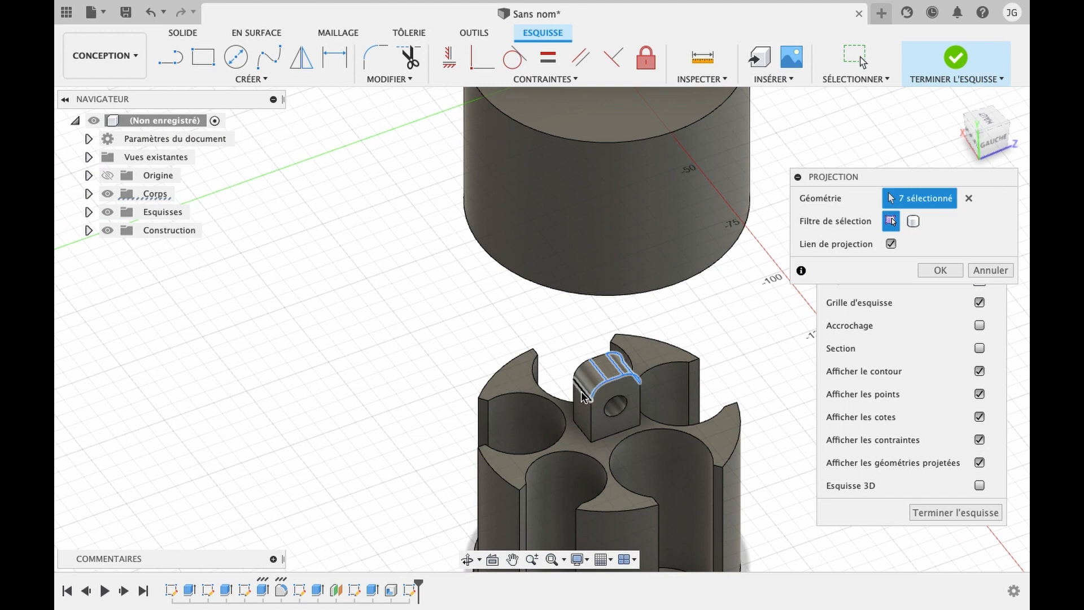
click(600, 362)
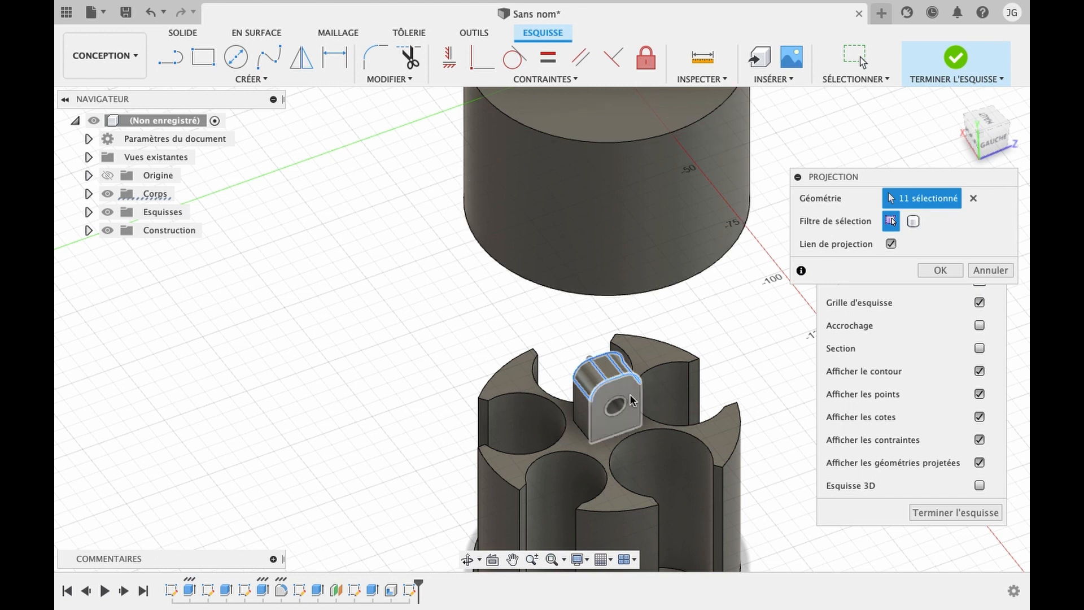
click(940, 270)
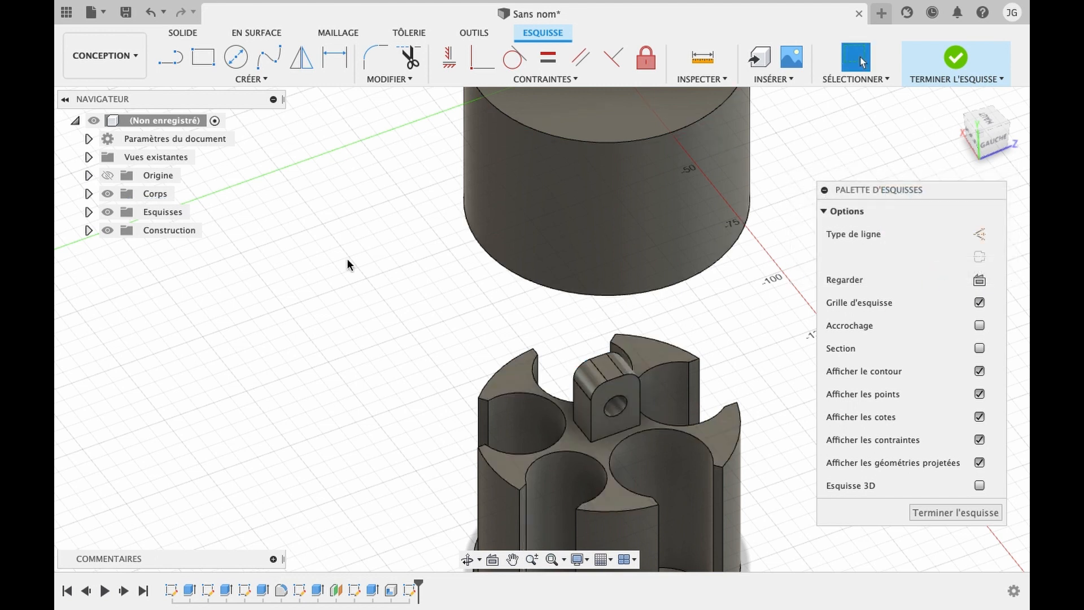
Hide the lower holder body, Corps1, and view the projected tab outline inside the hollow cylinder.
click(88, 195)
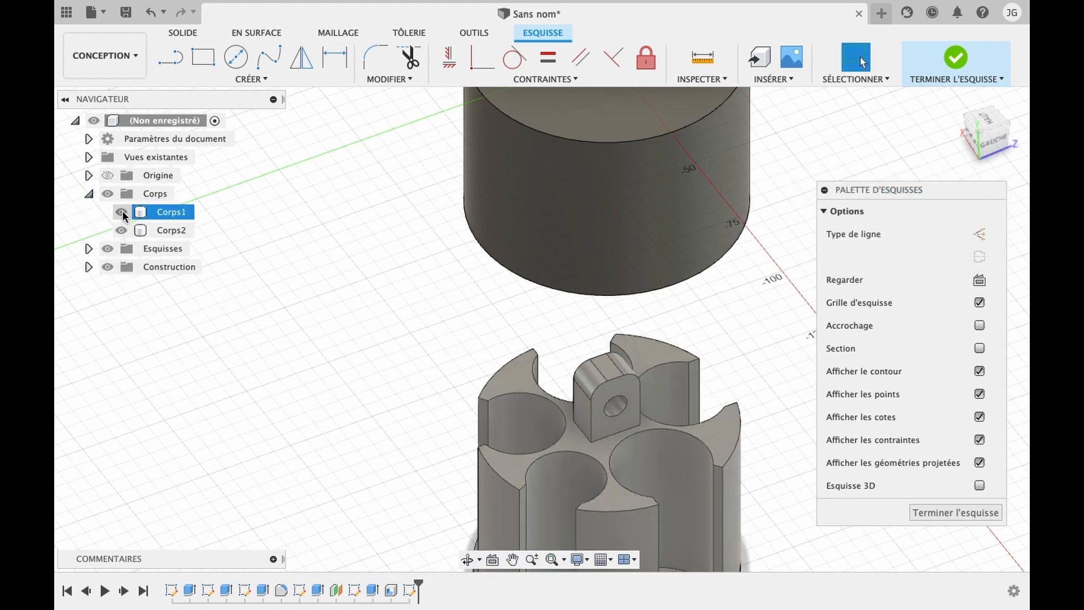
click(122, 211)
click(468, 559)
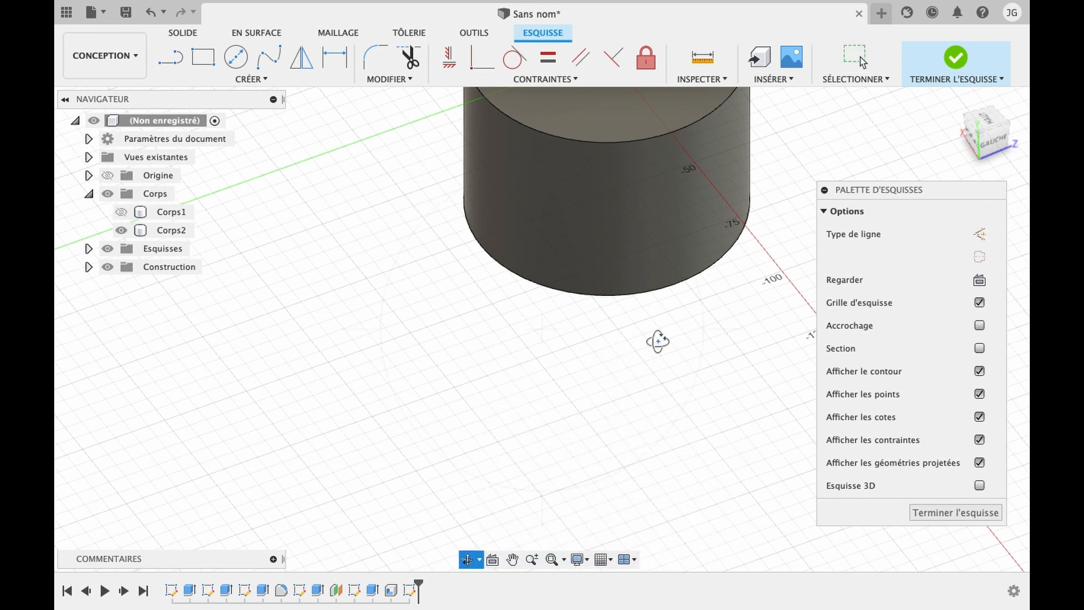
drag(657, 341, 634, 242)
scroll(593, 381, up, 8)
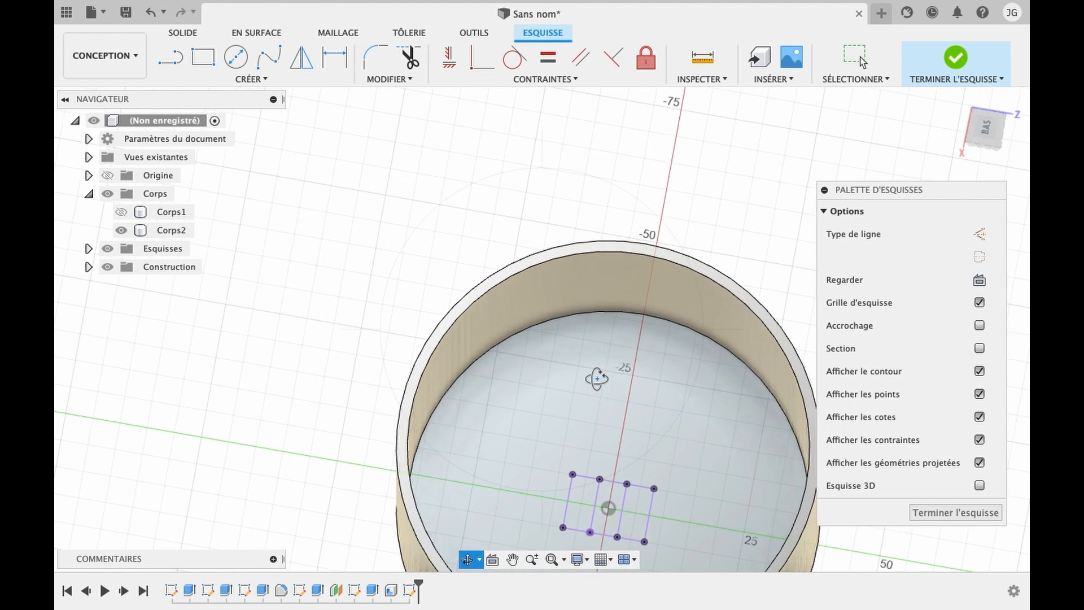
key(Escape)
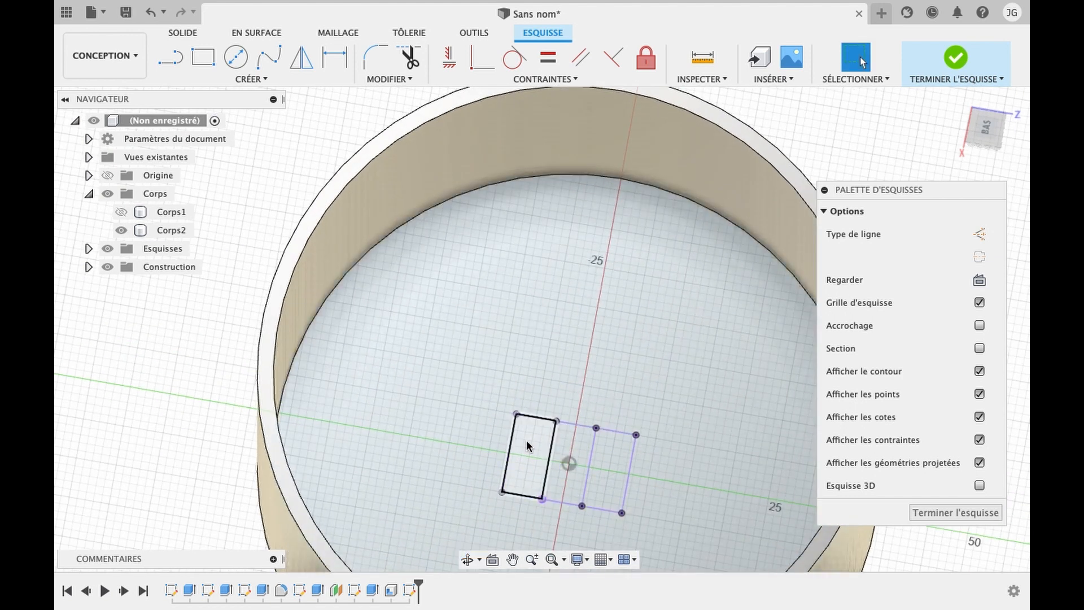
key(t)
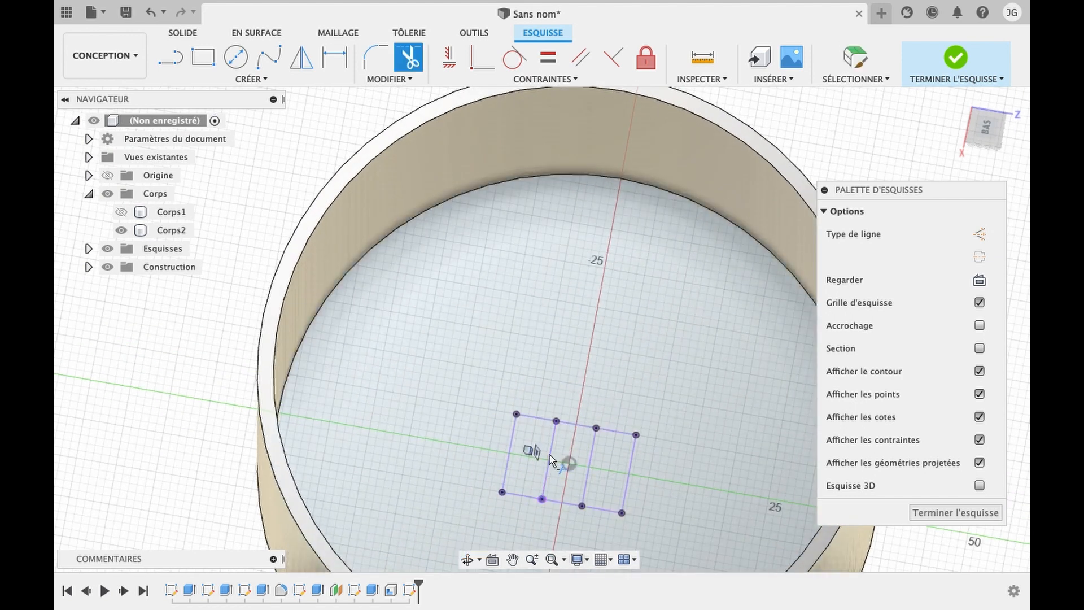
key(Escape)
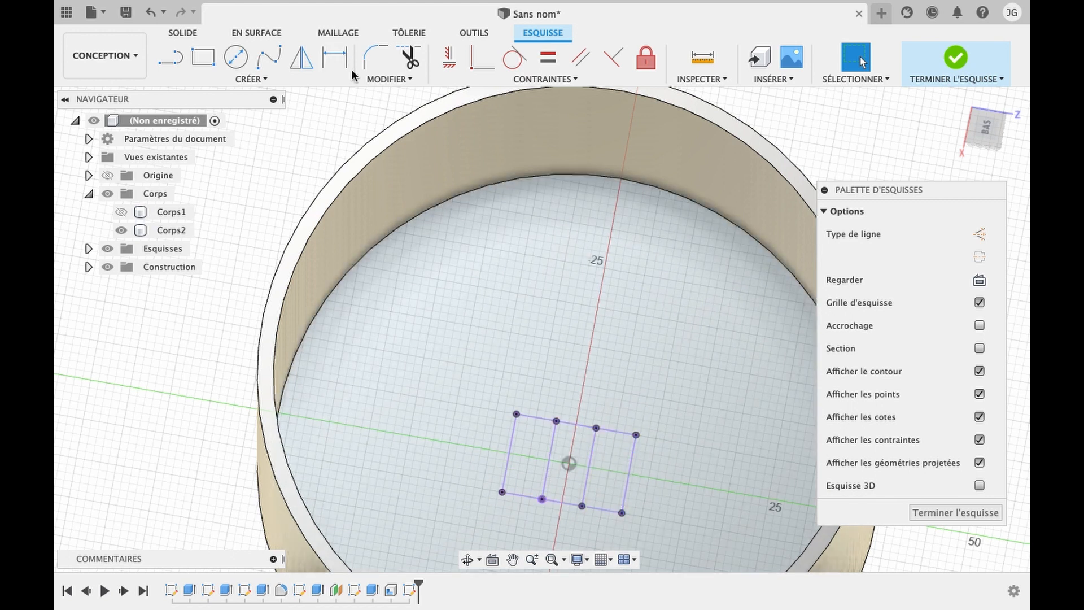
Offset the outer edges of the projected tab outline outward by 1 mm, using an offset value of -1 mm.
click(373, 79)
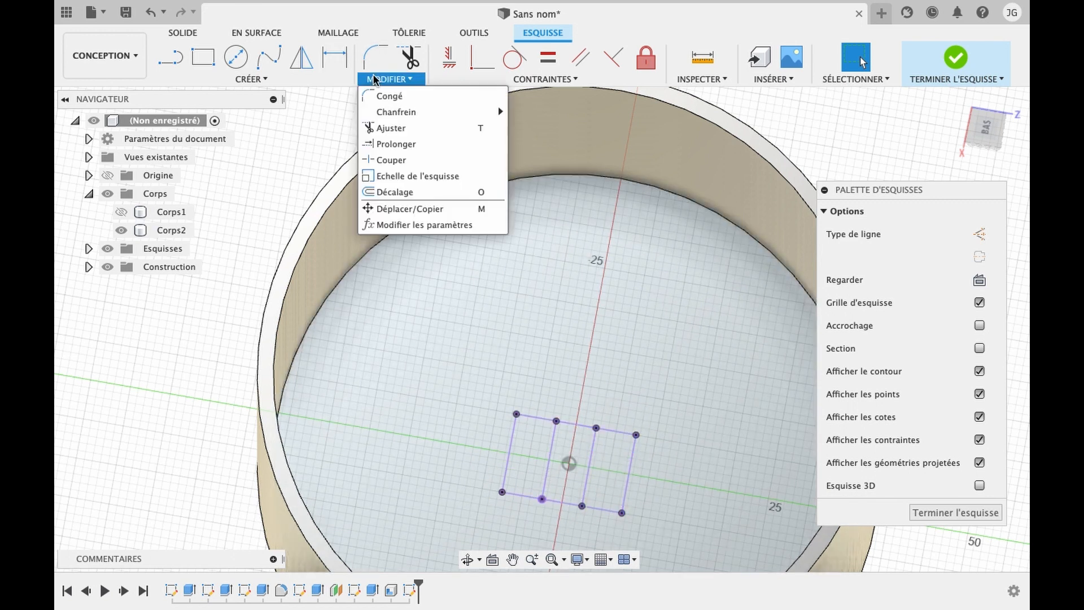
click(395, 192)
click(539, 424)
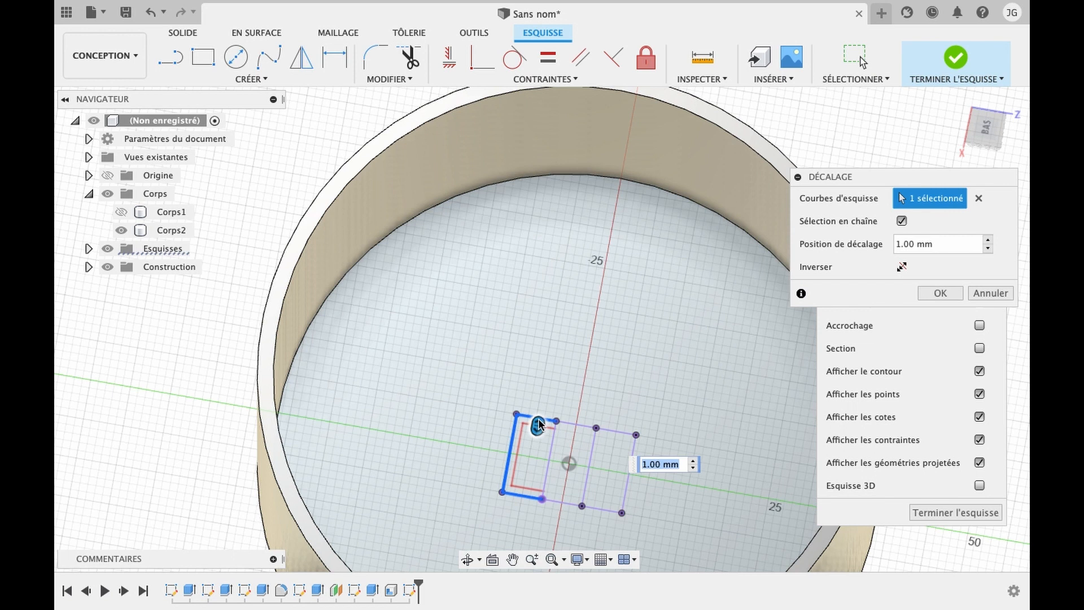
click(581, 428)
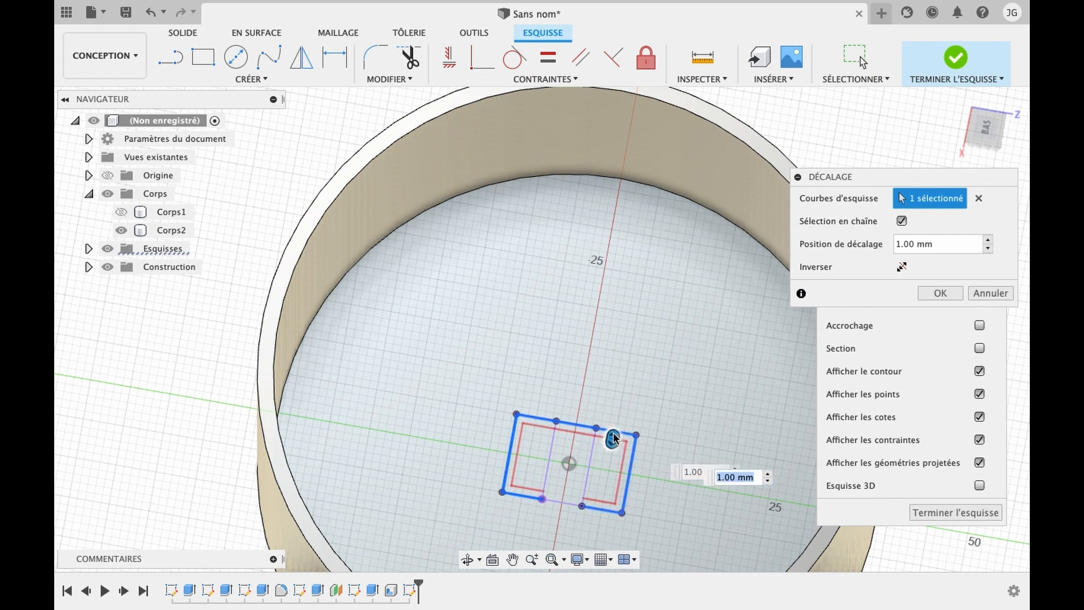
click(565, 506)
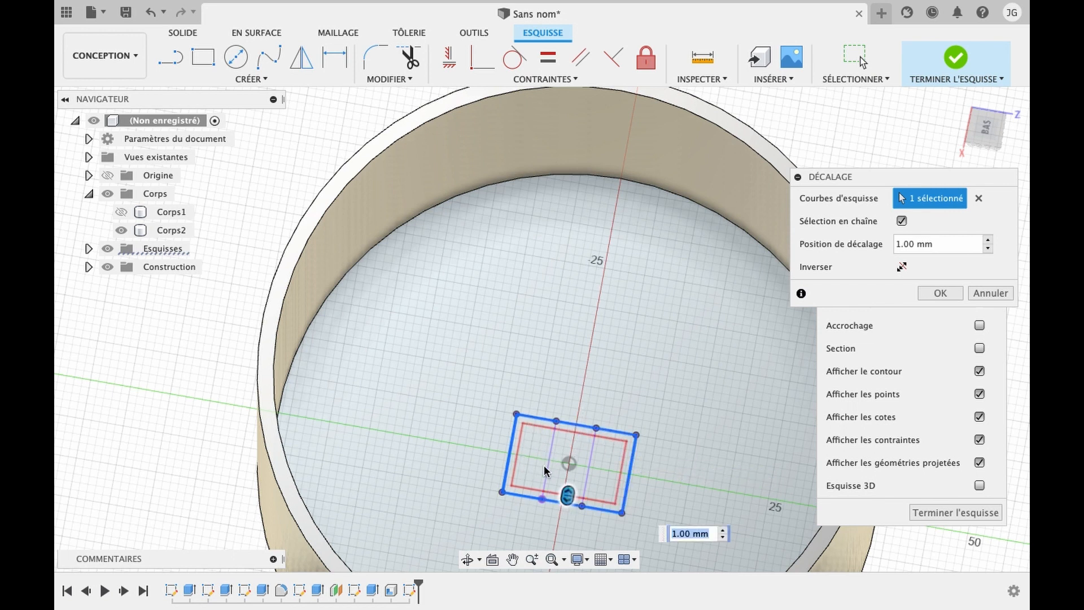
text(-1)
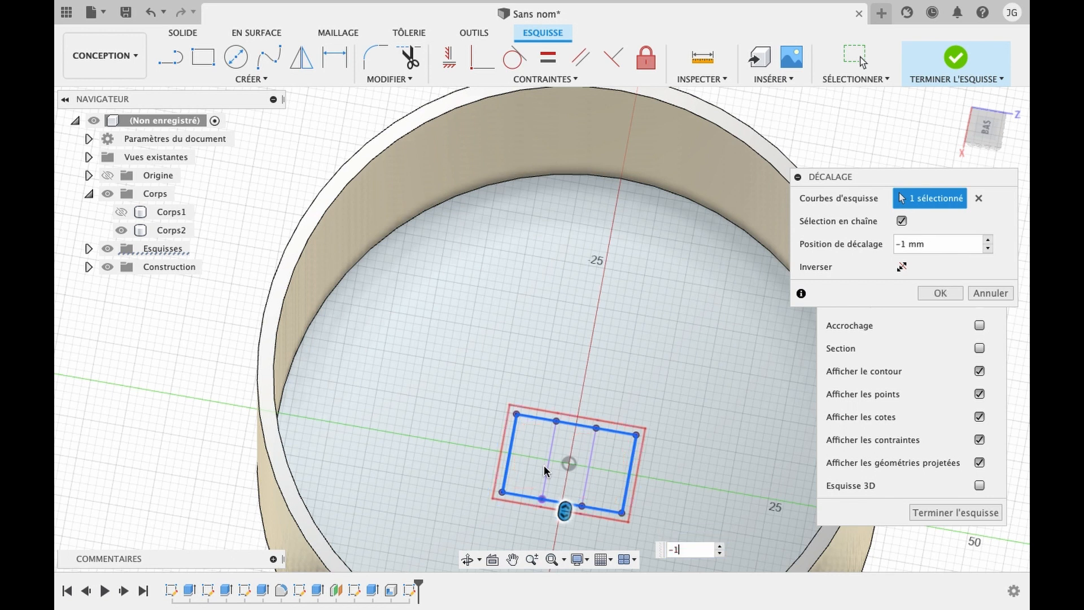
key(Return)
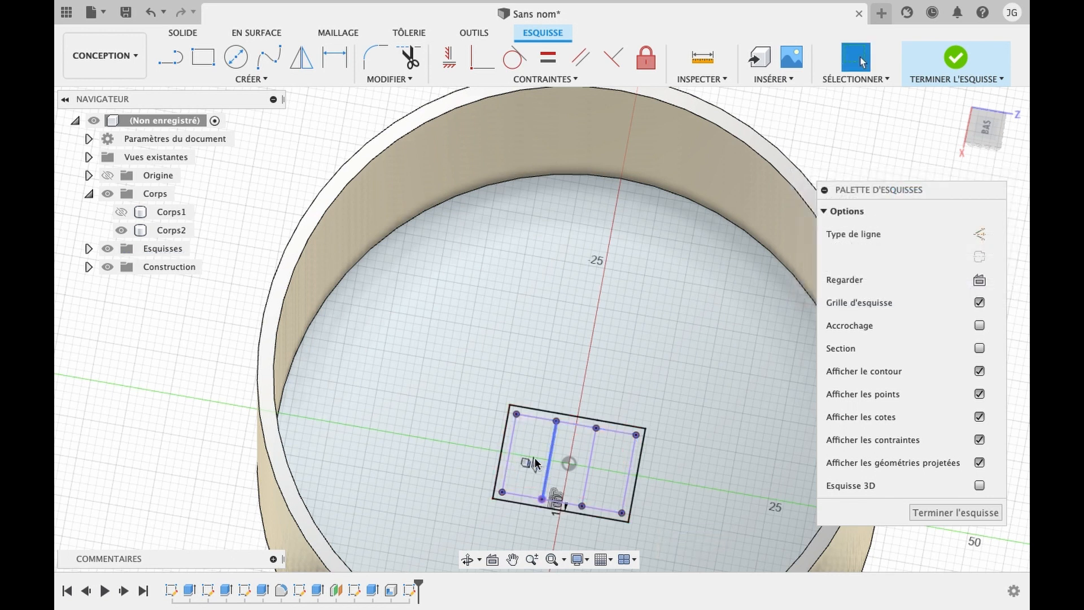
Extrude the offset border and the three inner regions by -10 mm as a cut through the cover's closed end.
key(e)
click(506, 446)
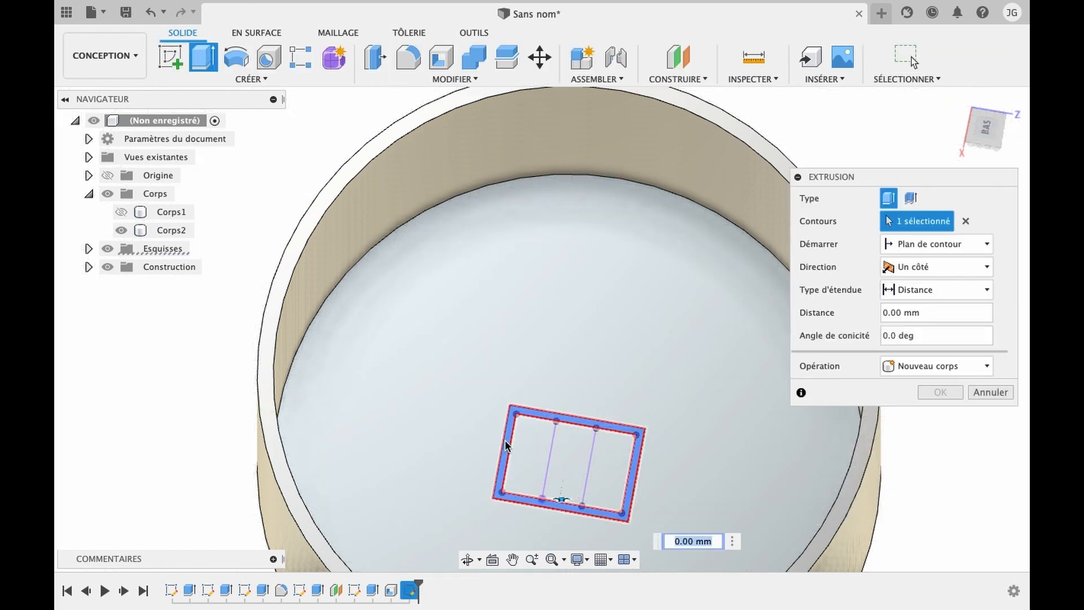
click(528, 449)
click(569, 472)
click(610, 471)
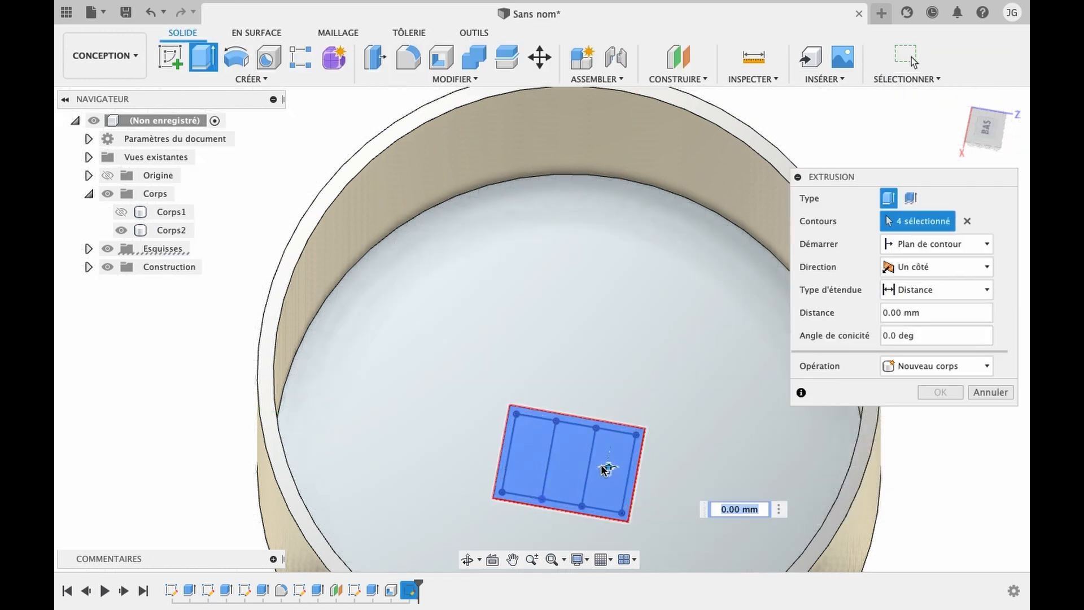
click(467, 559)
drag(573, 315, 571, 354)
key(Escape)
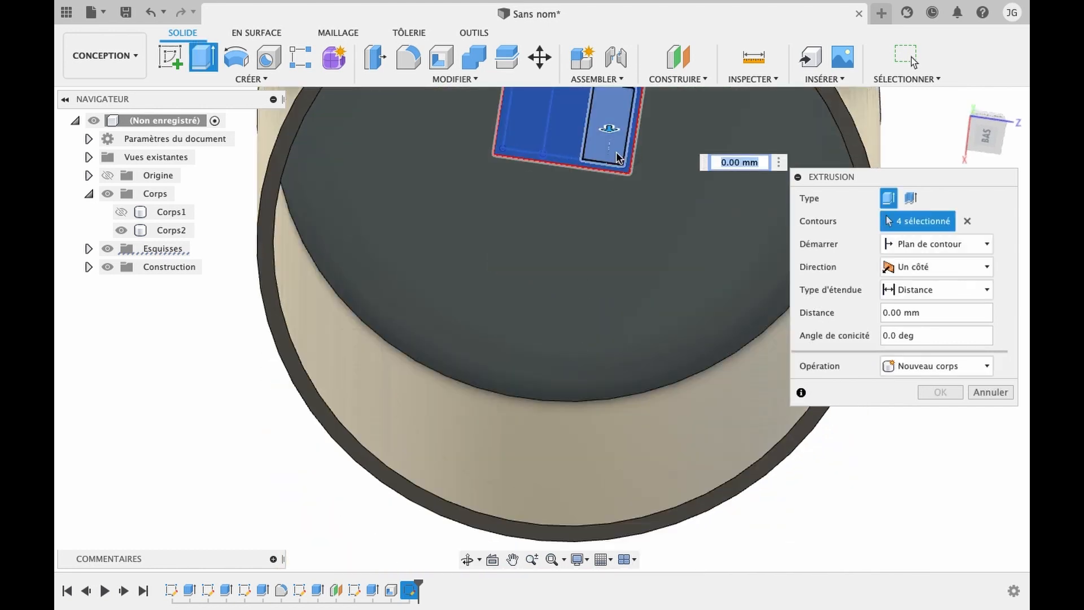
drag(612, 137, 608, 96)
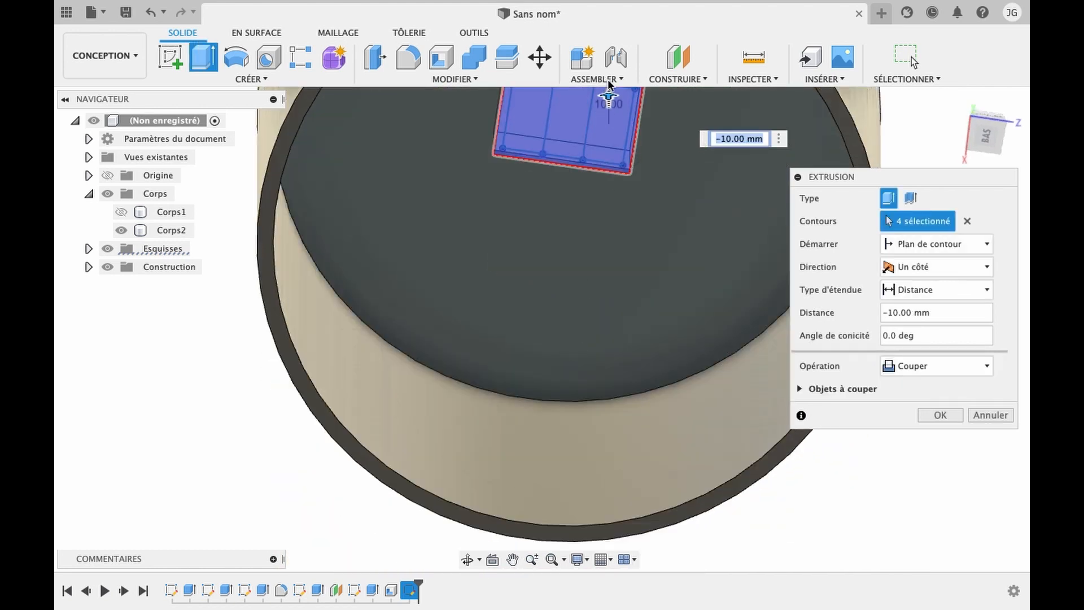
key(Return)
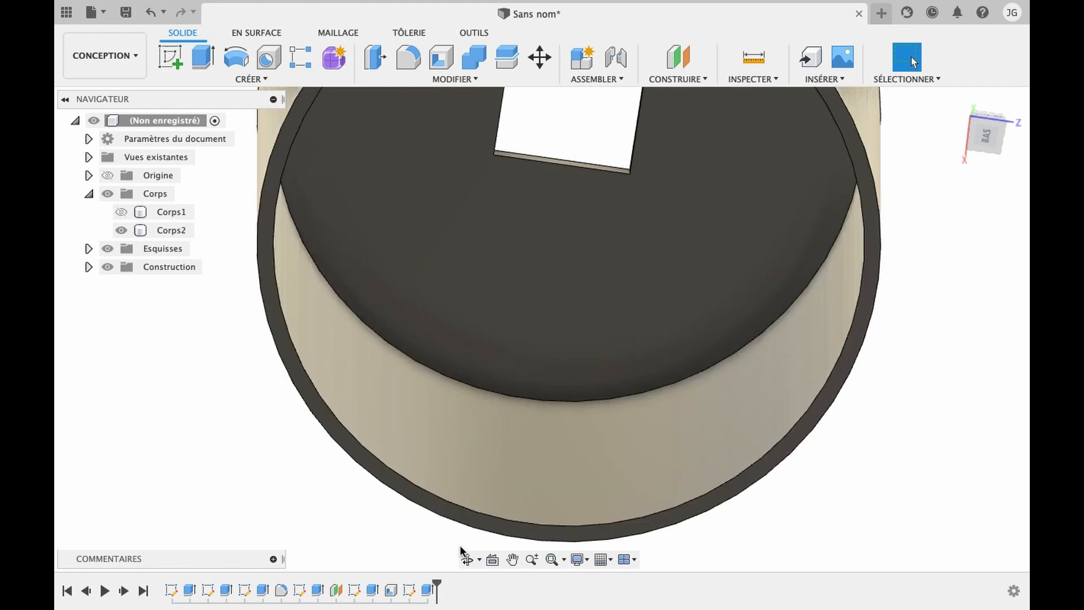
Show the lower holder body, Corps1, again beneath the slotted cover.
click(467, 559)
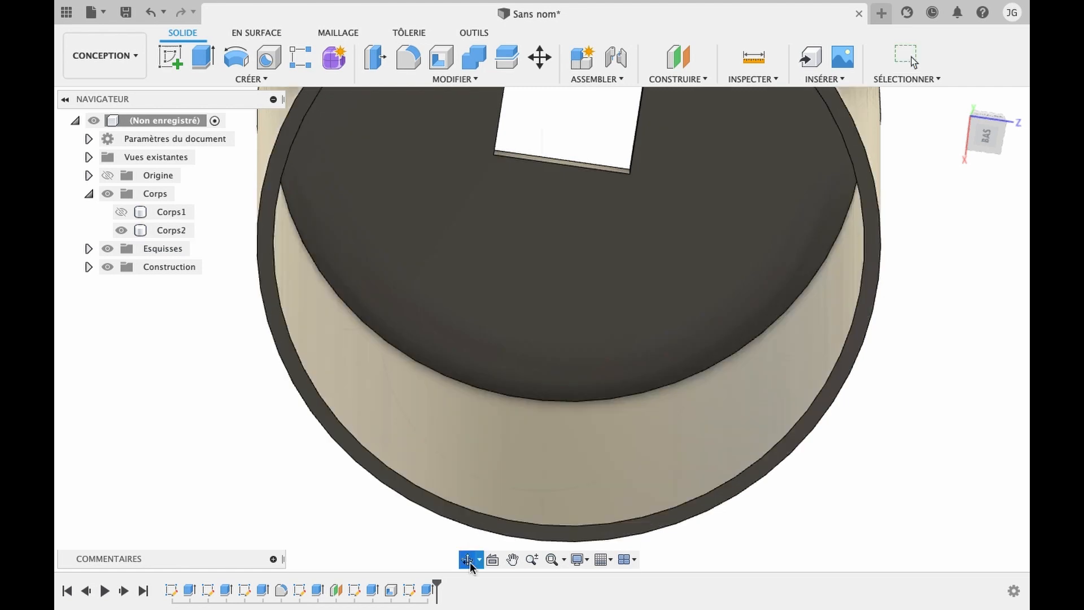
drag(580, 239, 653, 358)
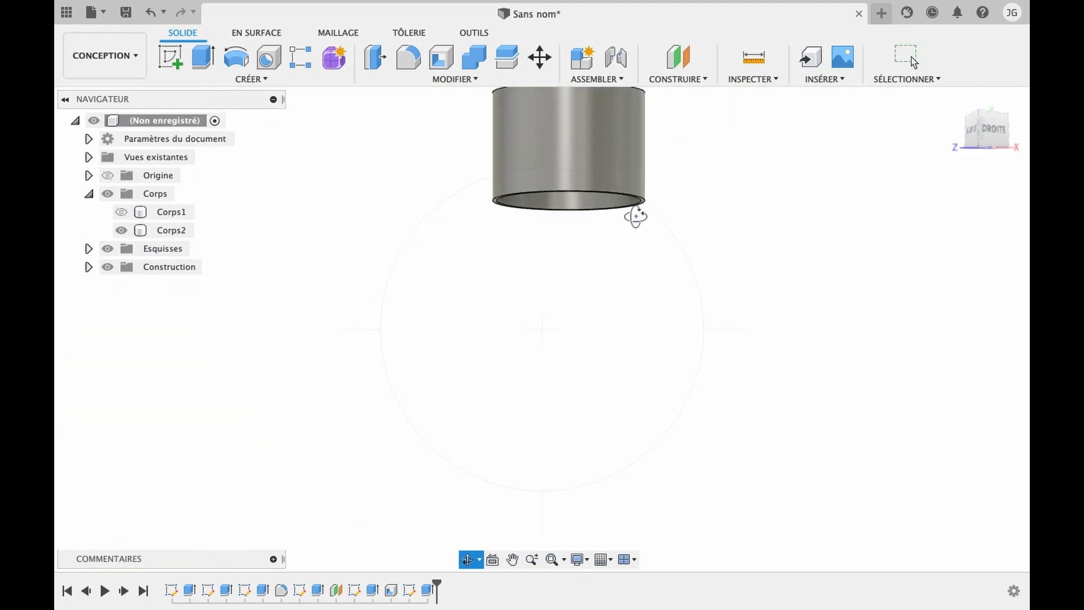
drag(634, 215, 634, 253)
scroll(634, 254, down, 3)
scroll(634, 253, up, 2)
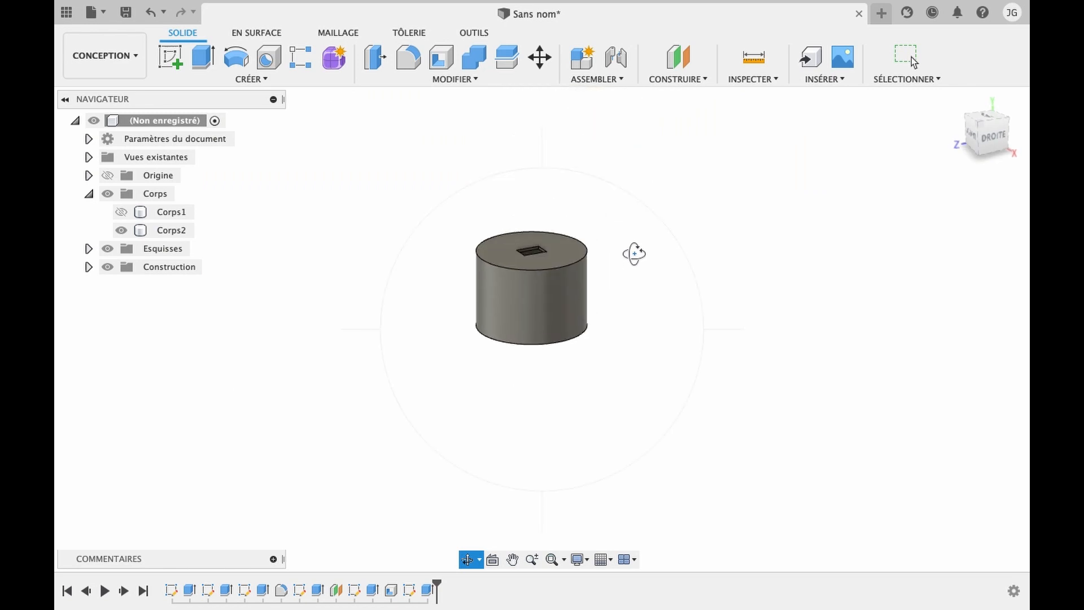
key(Escape)
click(120, 211)
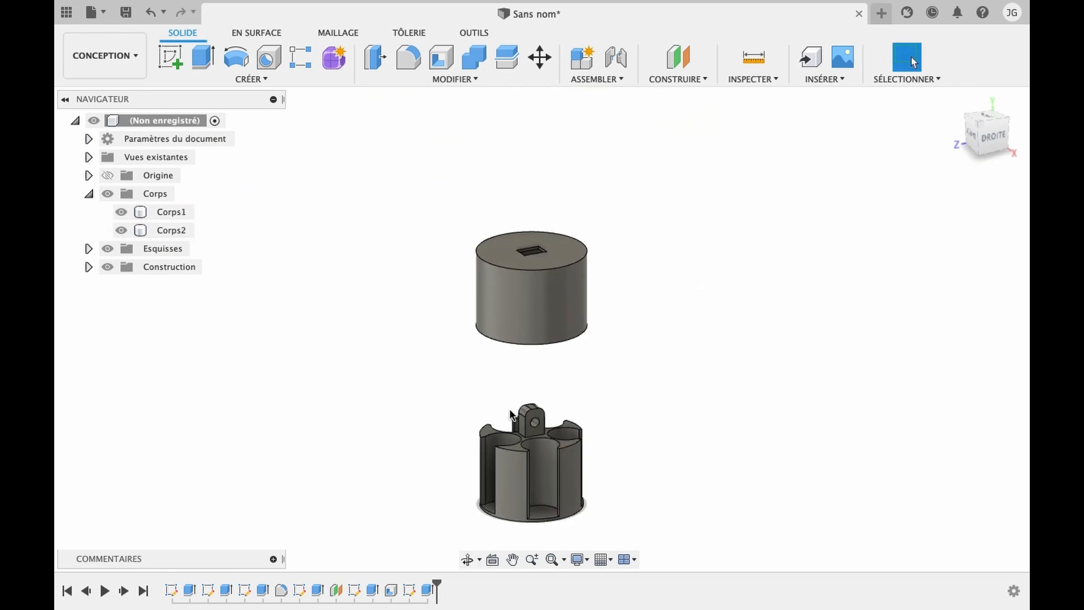
Move the cylindrical cover, Corps2, by -130 mm in Z, straight down over the holder.
click(555, 285)
key(m)
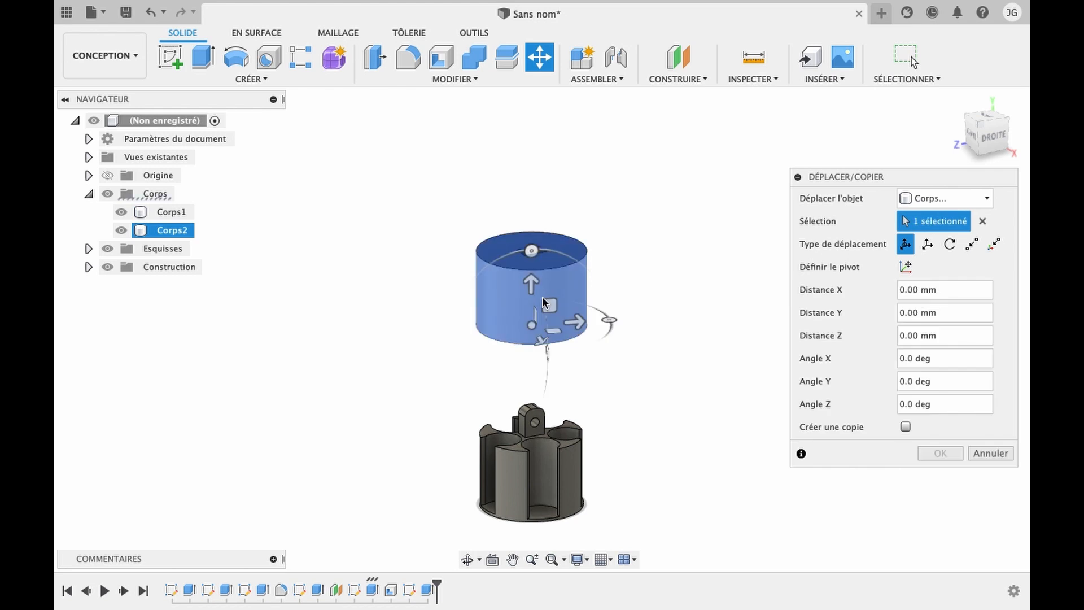
drag(531, 286, 545, 468)
key(Return)
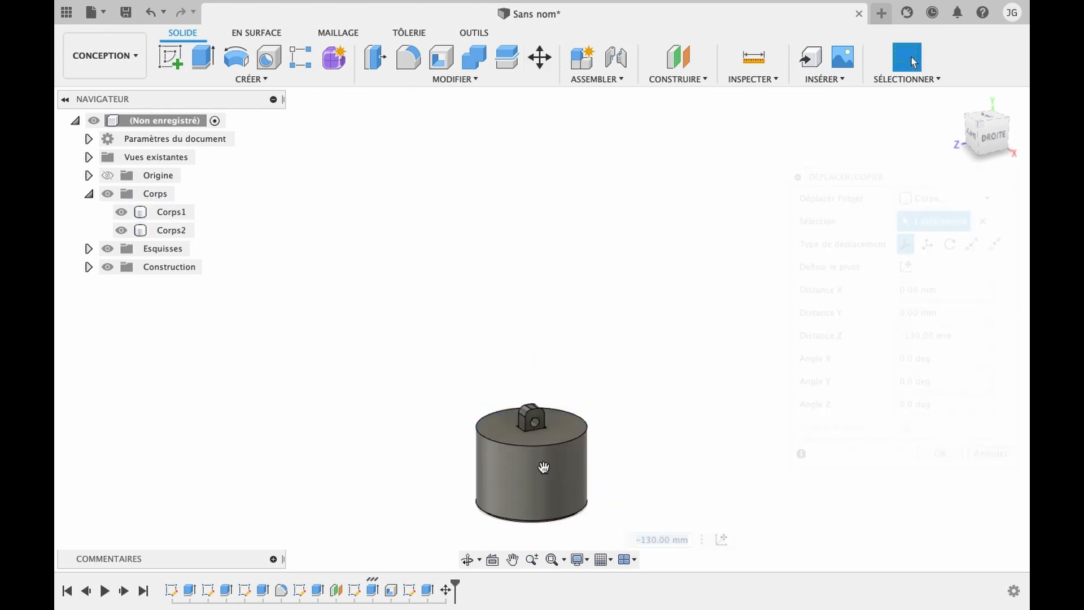
click(469, 561)
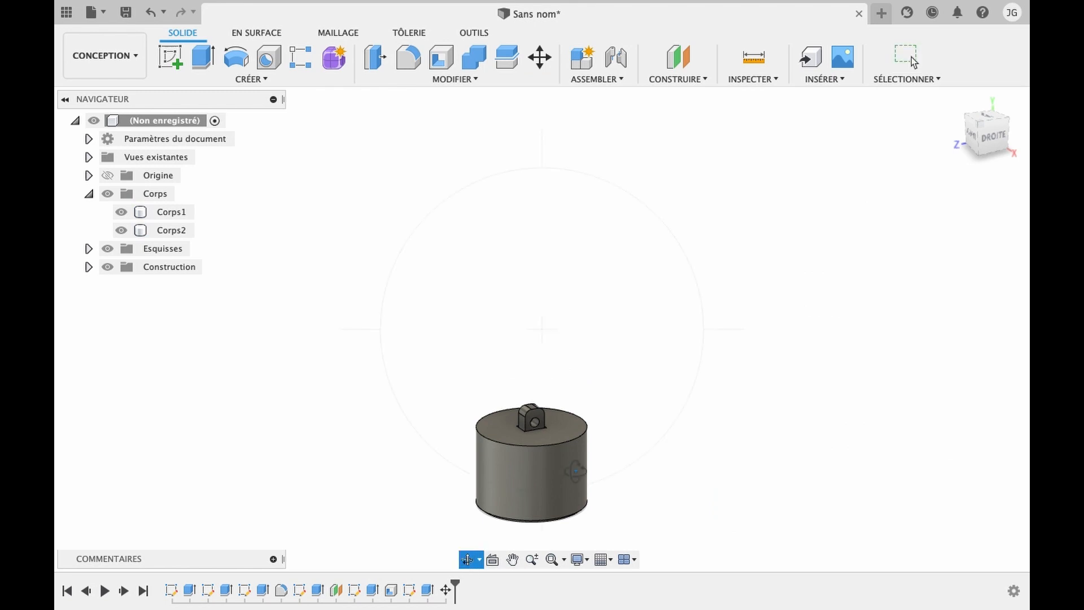
drag(576, 470, 499, 471)
scroll(499, 471, up, 5)
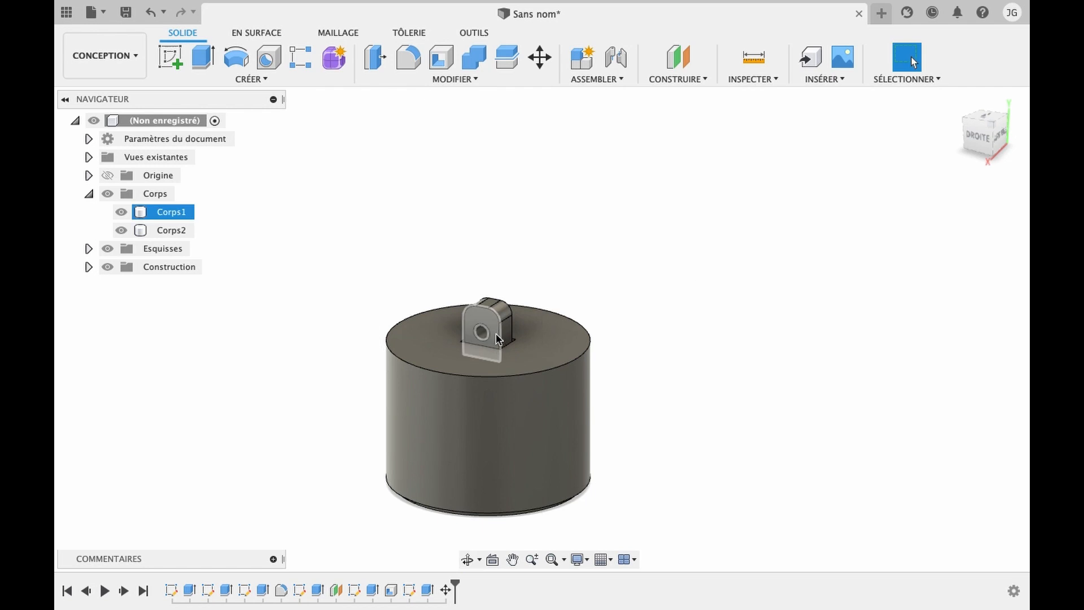
mouse_move(712, 5)
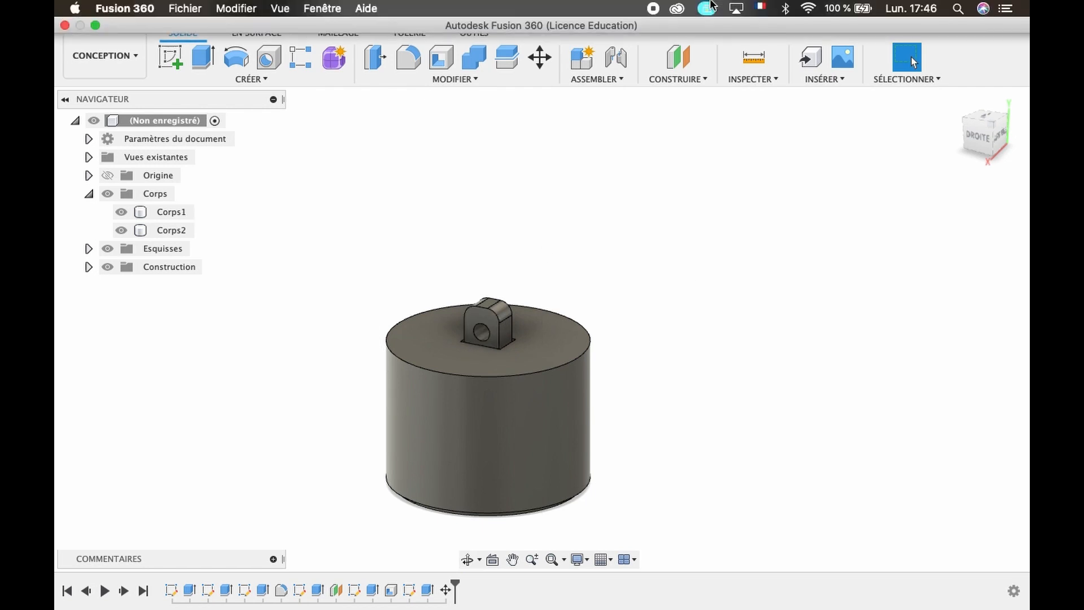